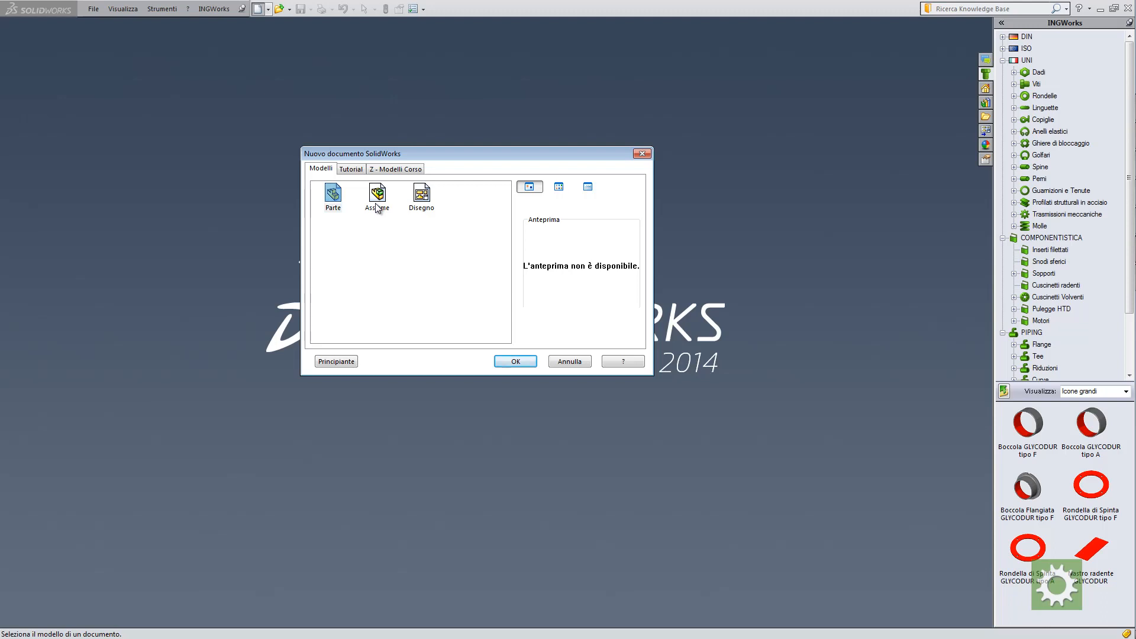
Create a new part document from the Parte template
left_click(421, 197)
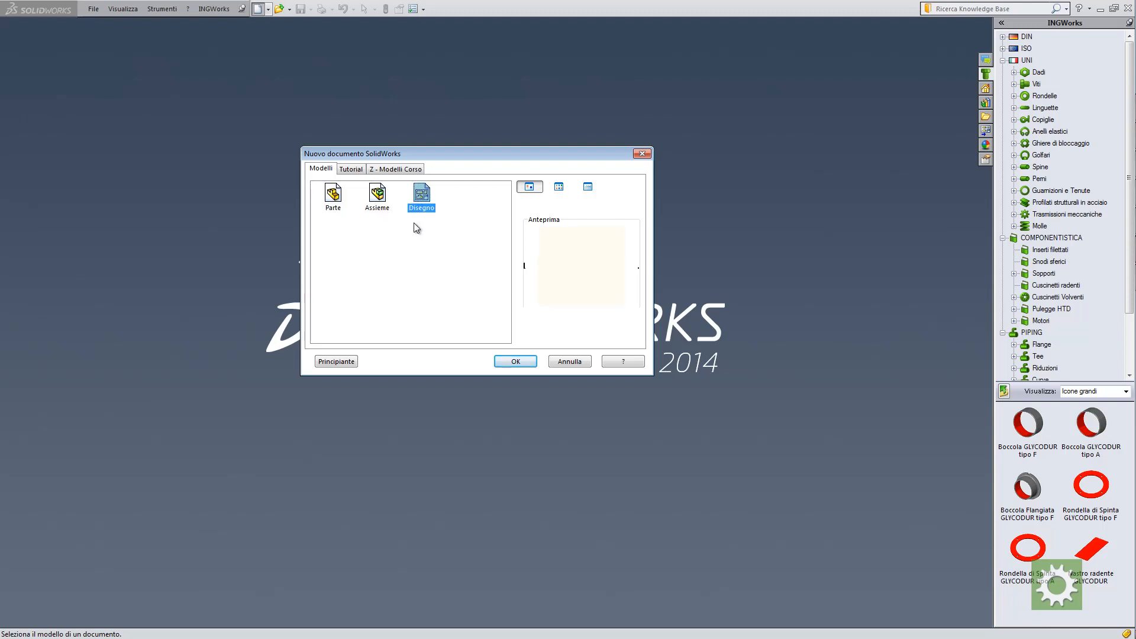
left_click(381, 201)
left_click(336, 200)
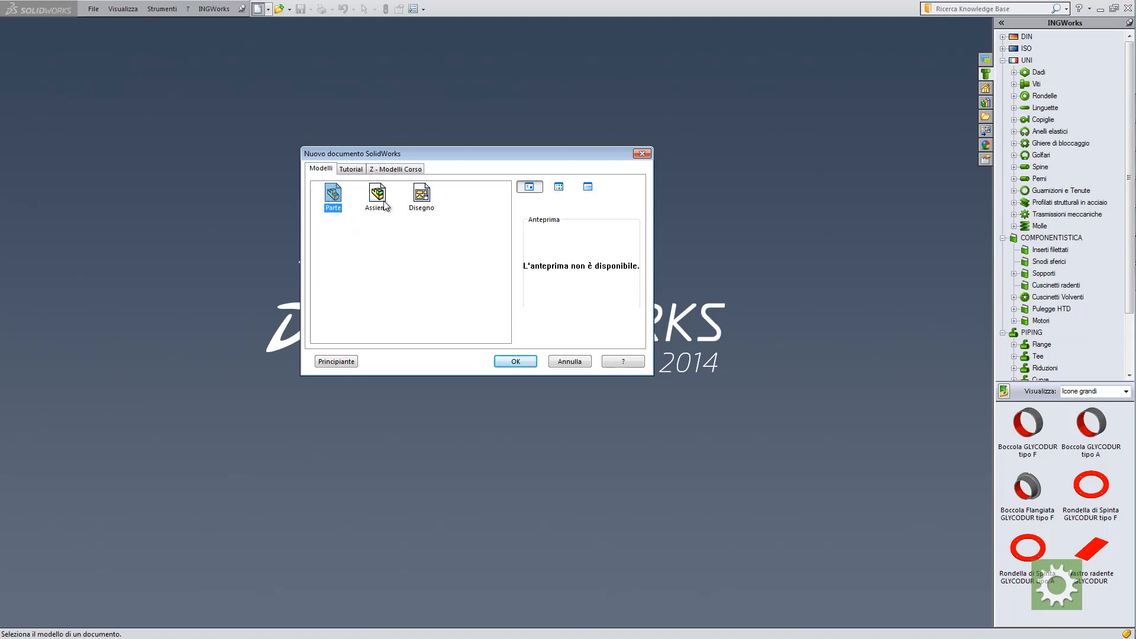
left_click(424, 200)
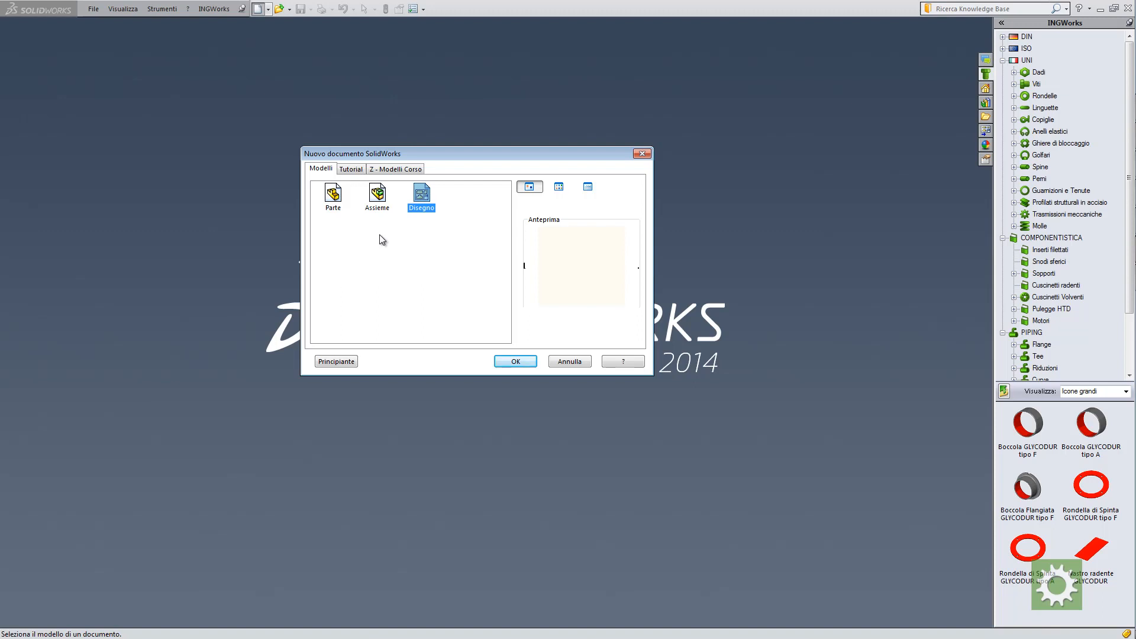
left_click(334, 201)
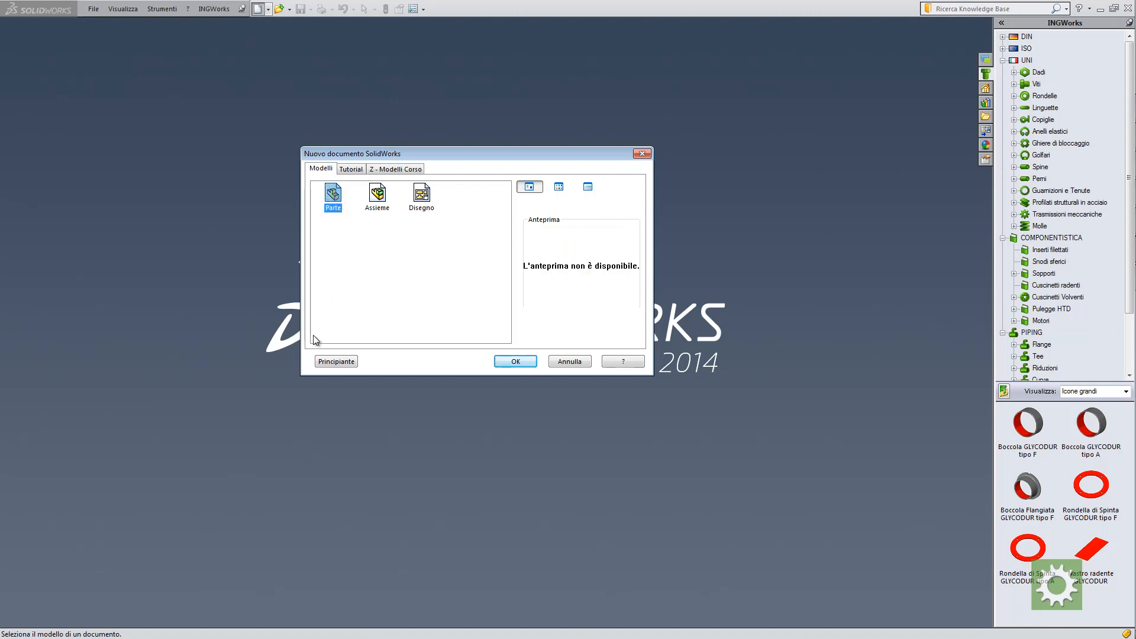
left_click(515, 360)
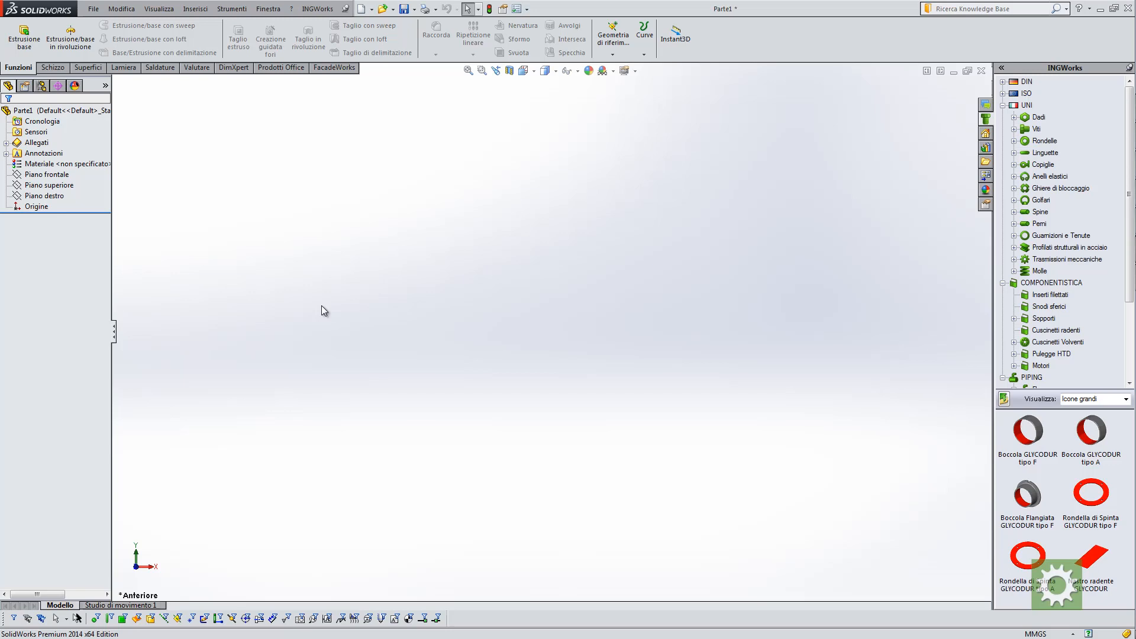
Preview the three reference planes and start a sketch on the top plane (Piano superiore)
left_click(65, 176)
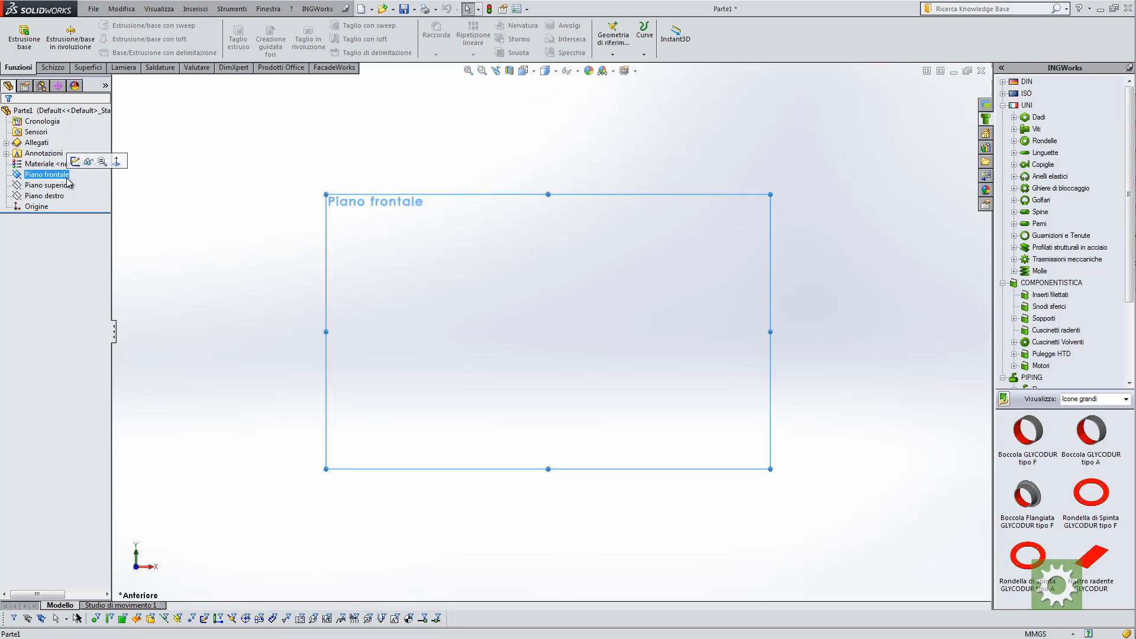
left_click(58, 186)
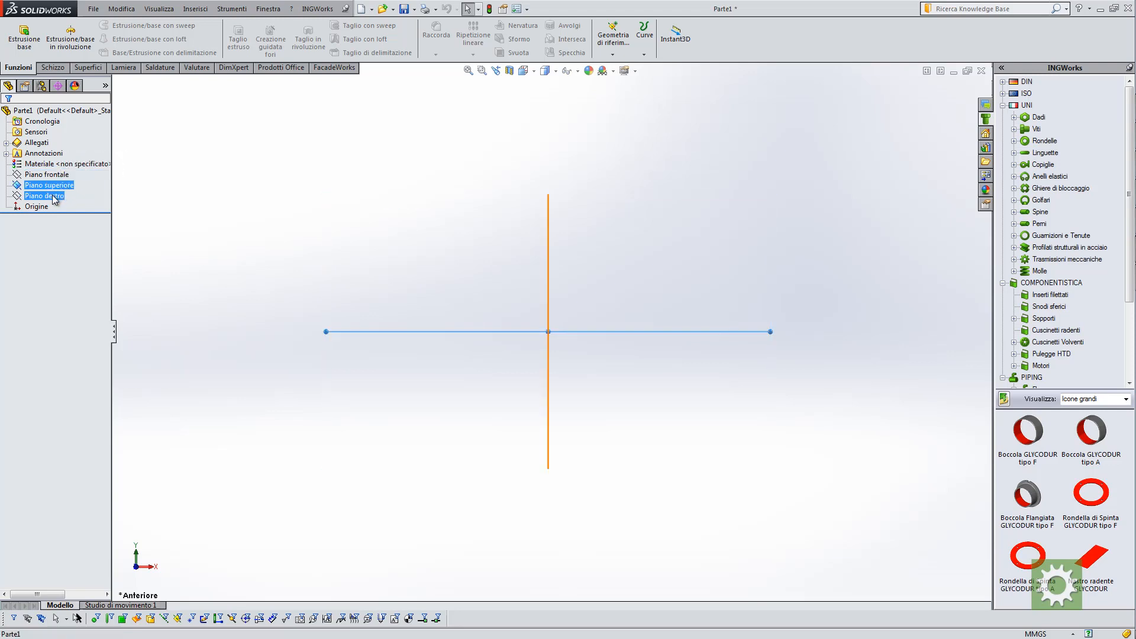
left_click(59, 196)
left_click(241, 222)
left_click(62, 175)
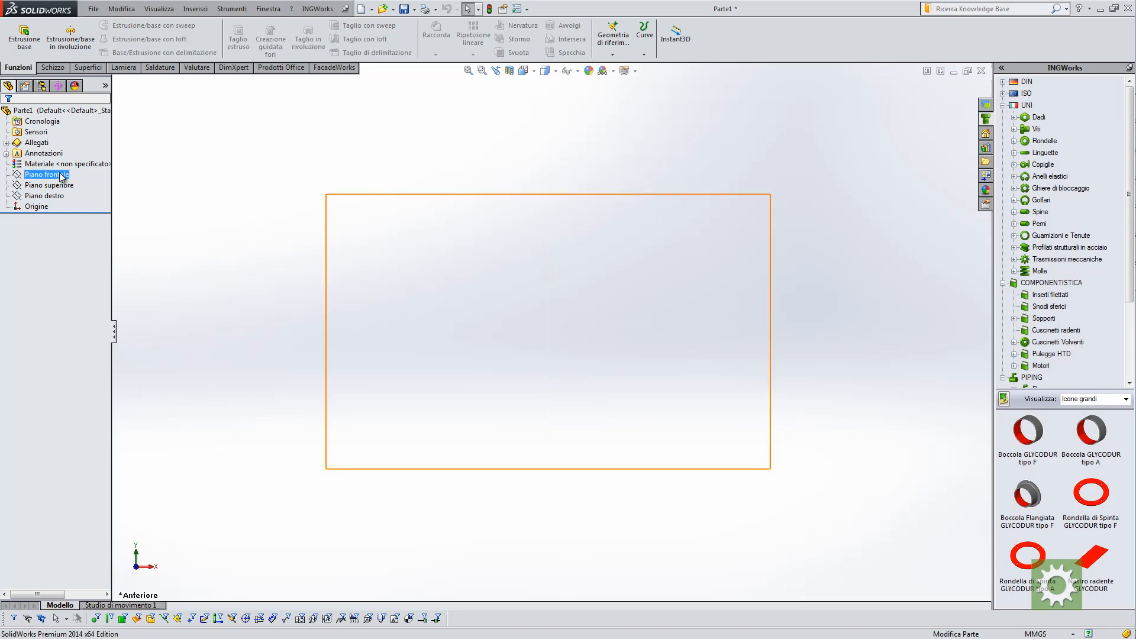
left_click(59, 185)
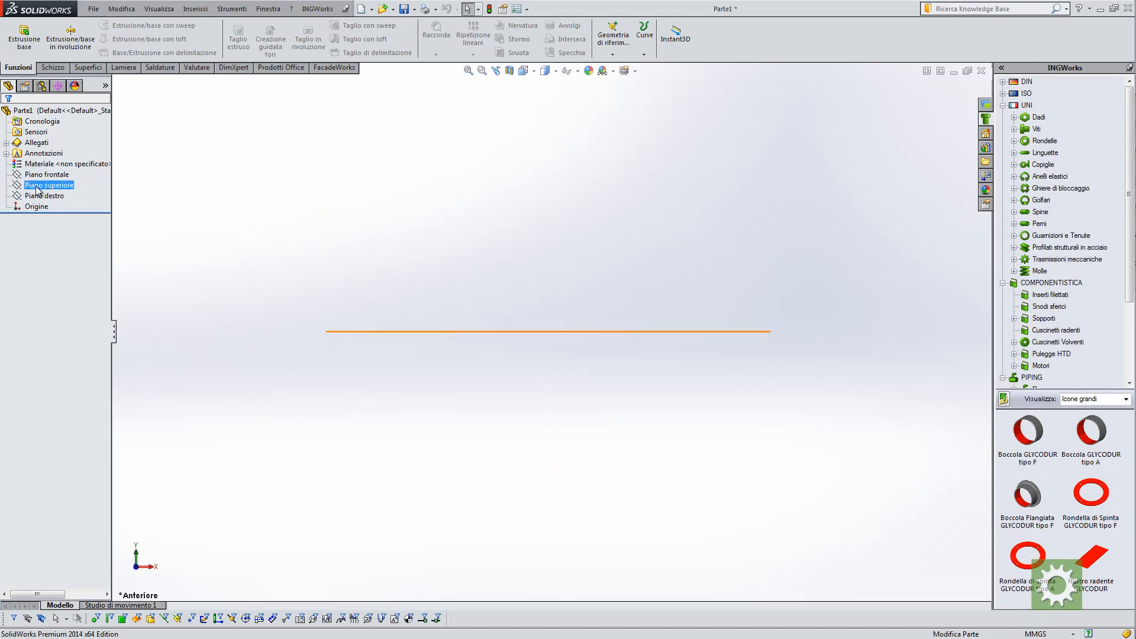
left_click(36, 187)
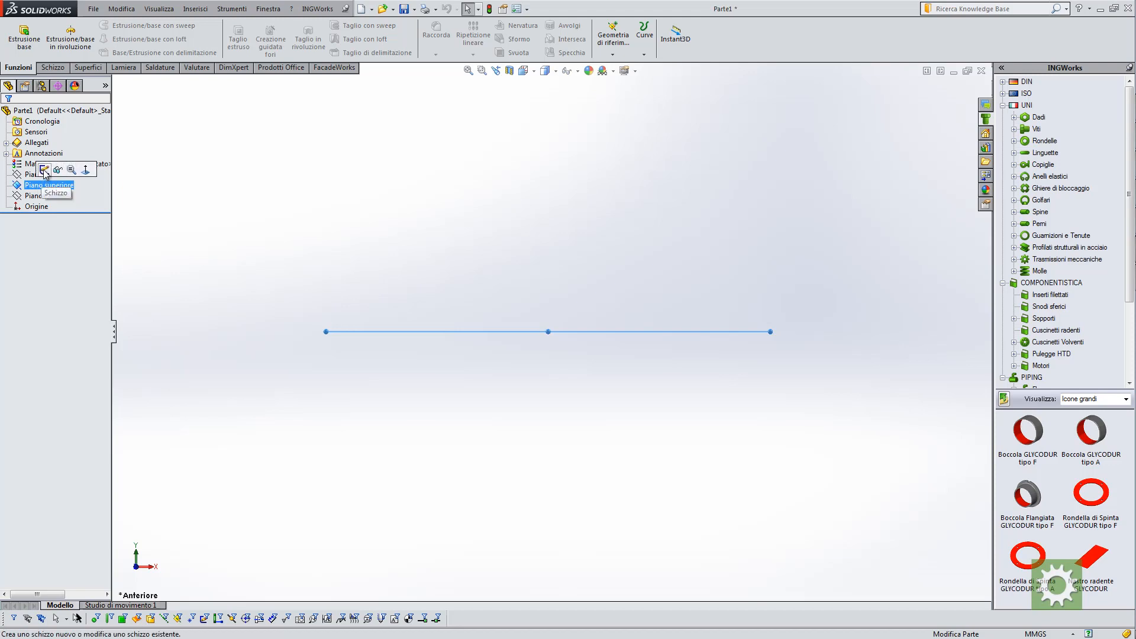
left_click(44, 170)
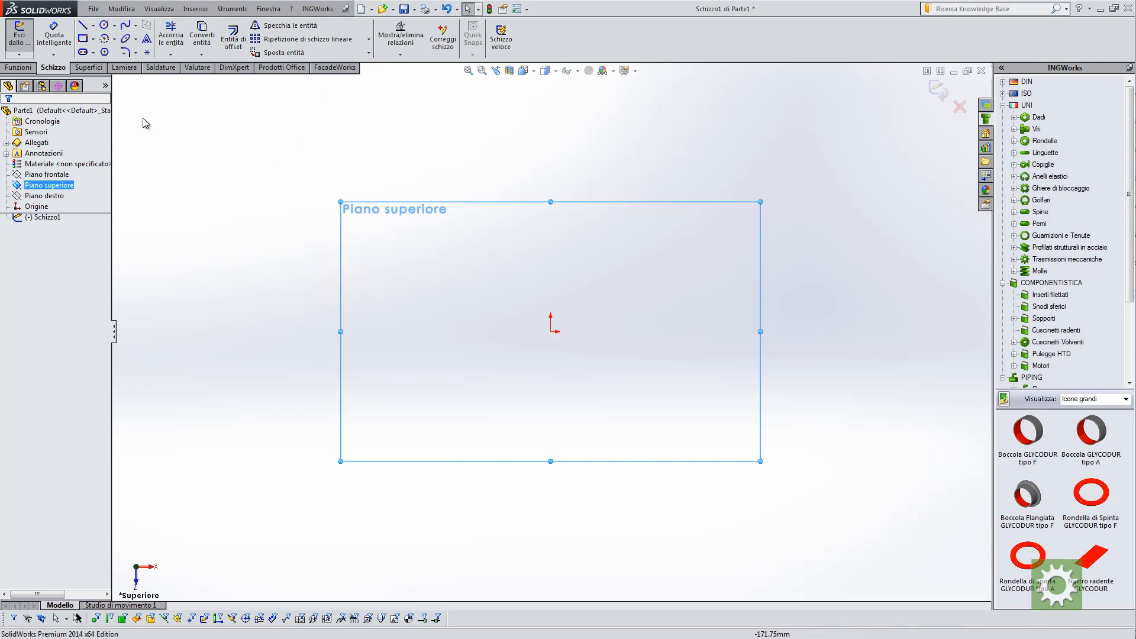
Sketch a corner rectangle about 98 × 82 mm enclosing the origin
left_click(82, 40)
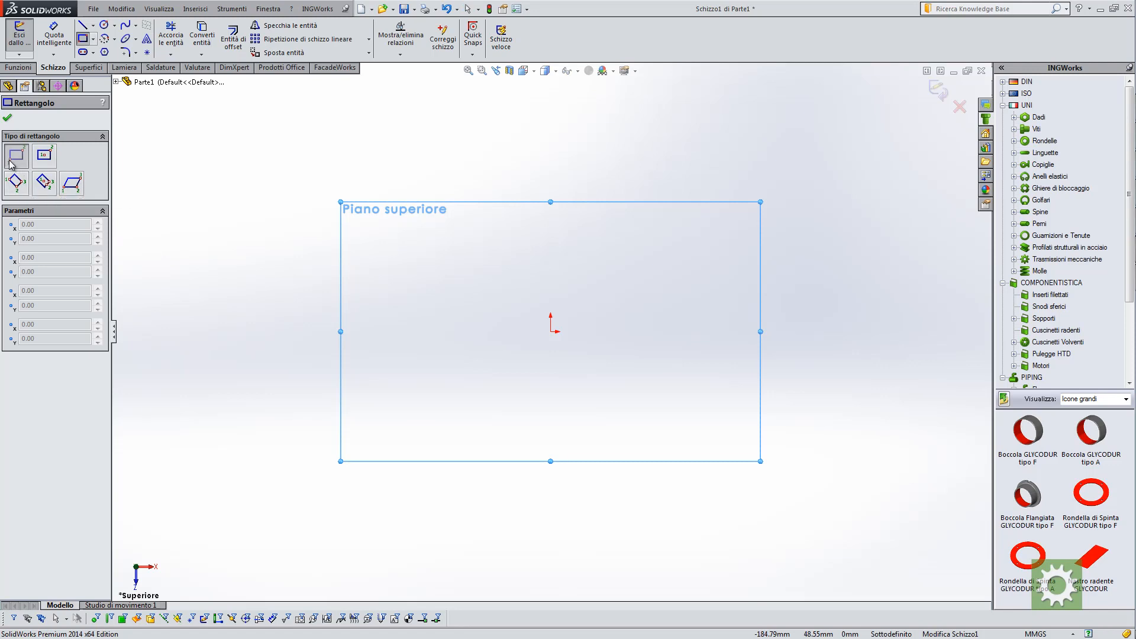
left_click(416, 384)
left_click(613, 311)
left_click(649, 191)
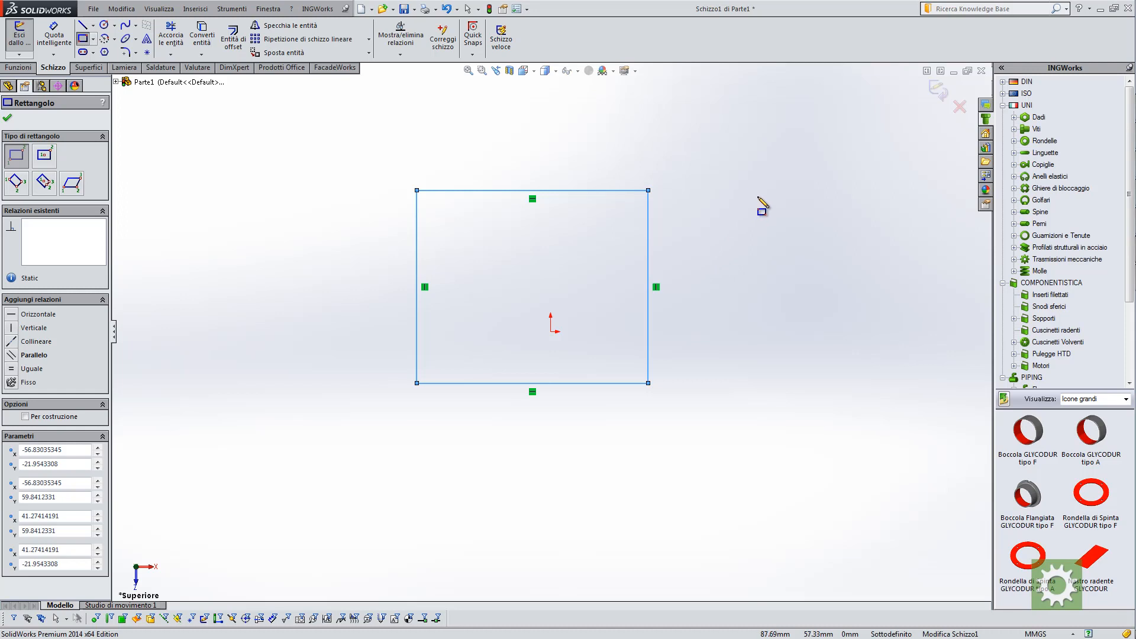
Sketch a center rectangle about 155 × 158 mm to the left of the first rectangle
left_click(44, 155)
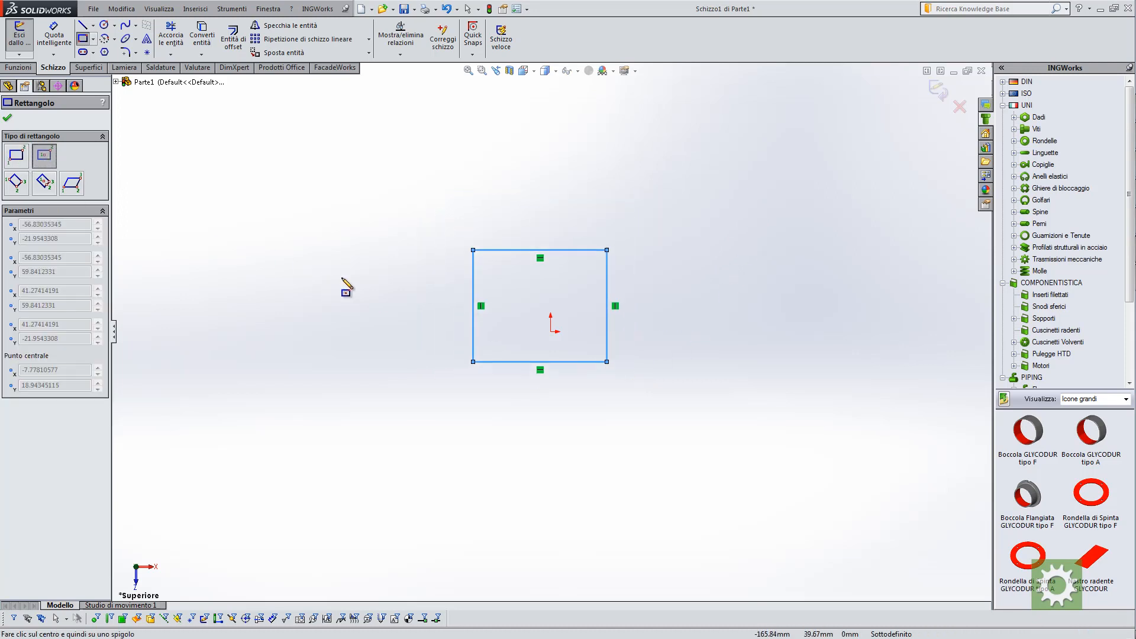
scroll(343, 278, "down", 2)
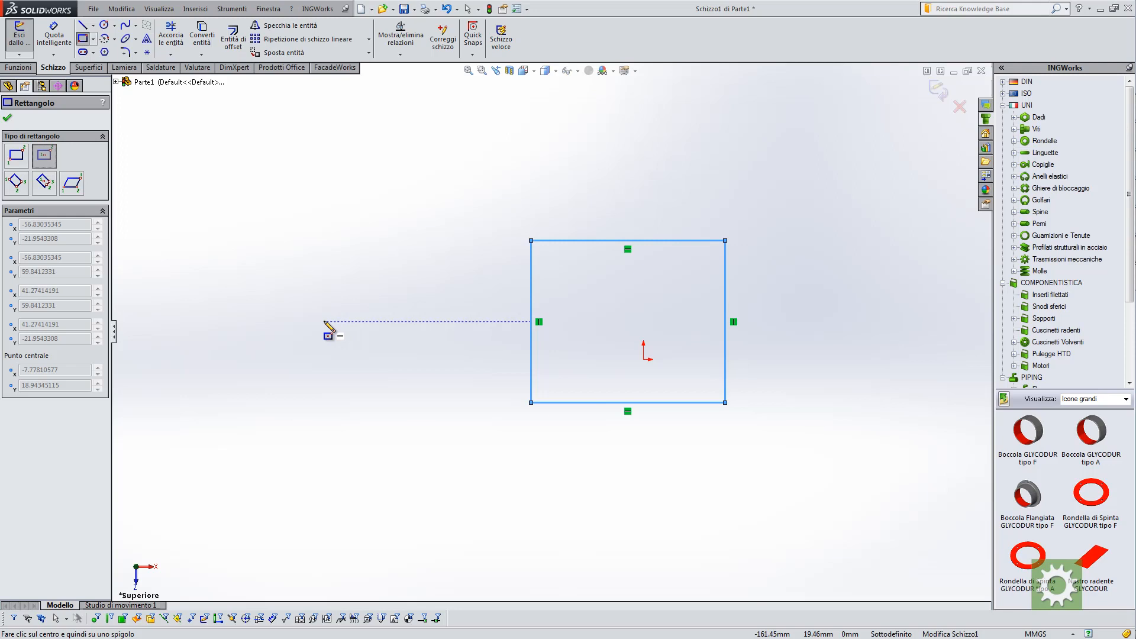
left_click(324, 322)
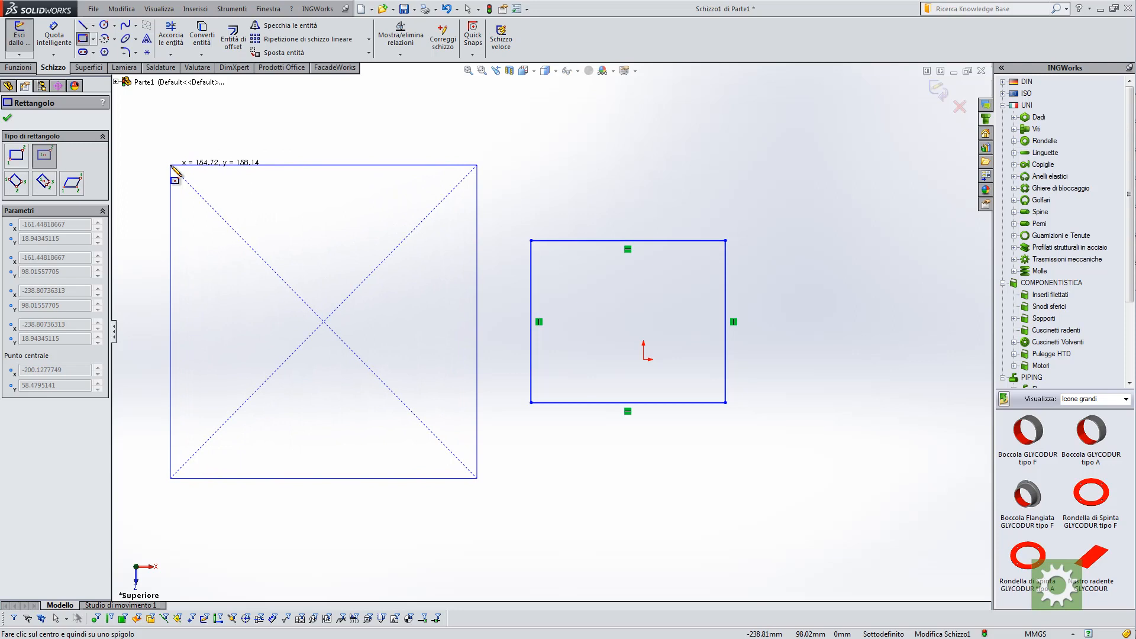
left_click(172, 168)
key("z")
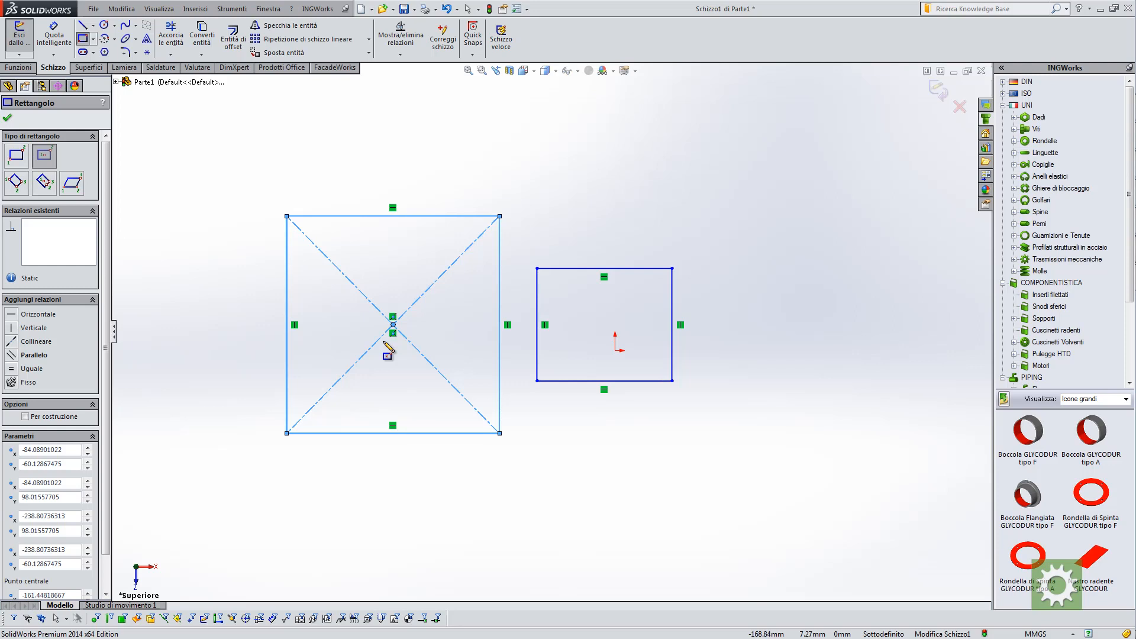
Sketch a slanted three-point corner rectangle about 61 × 105 mm to the upper left of the center rectangle
left_click(16, 183)
key("z")
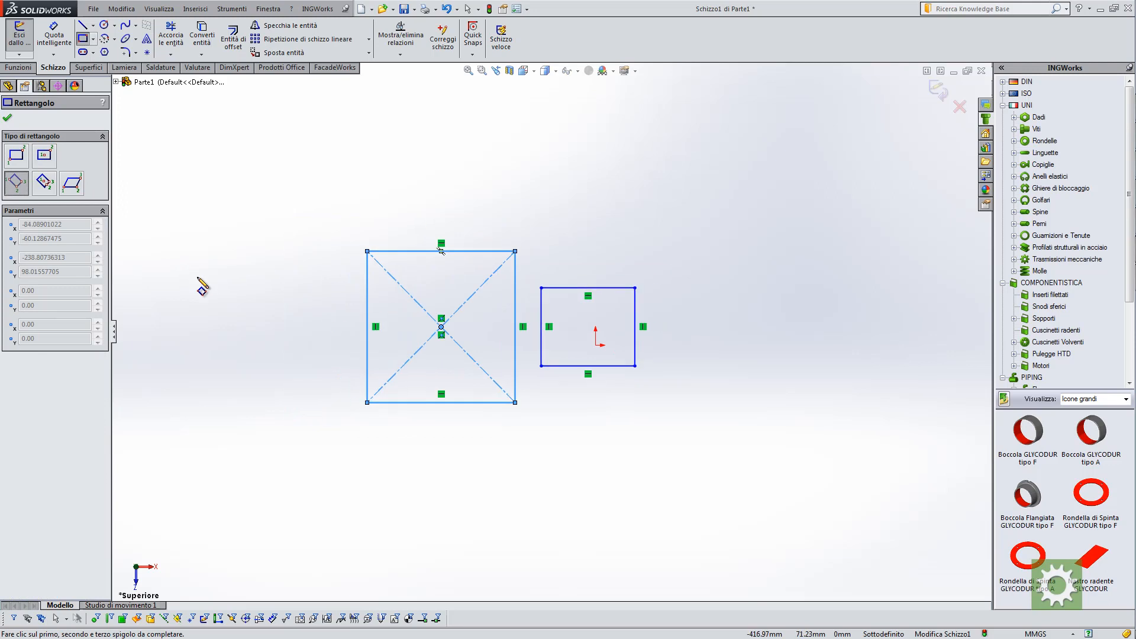
left_click(208, 232)
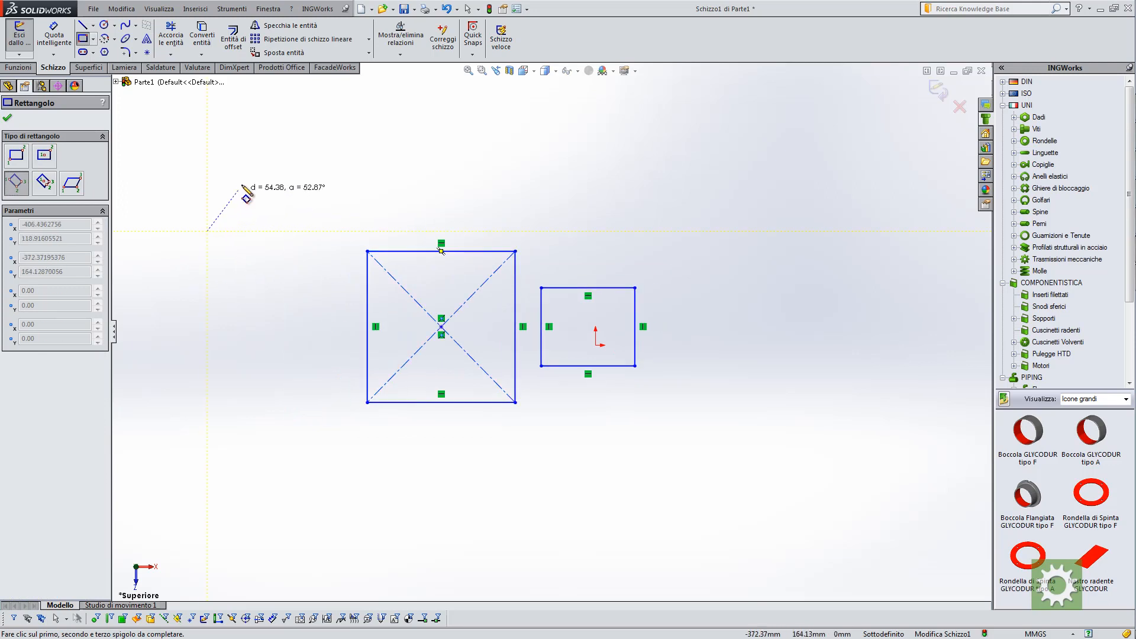
left_click(307, 275)
scroll(211, 176, "down", 1)
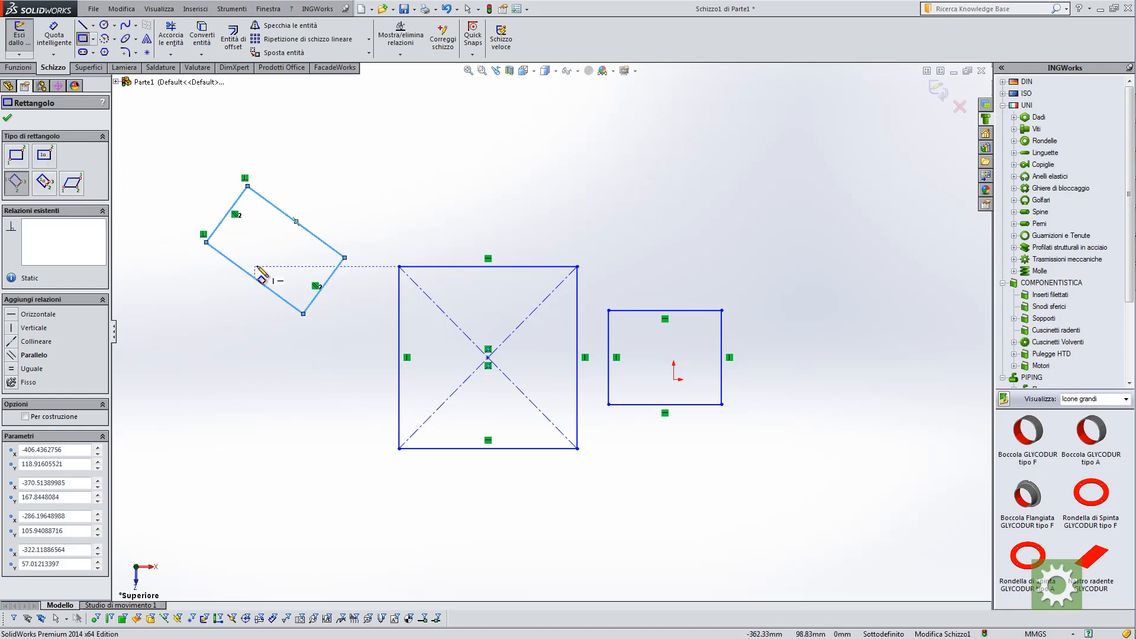
key("Escape")
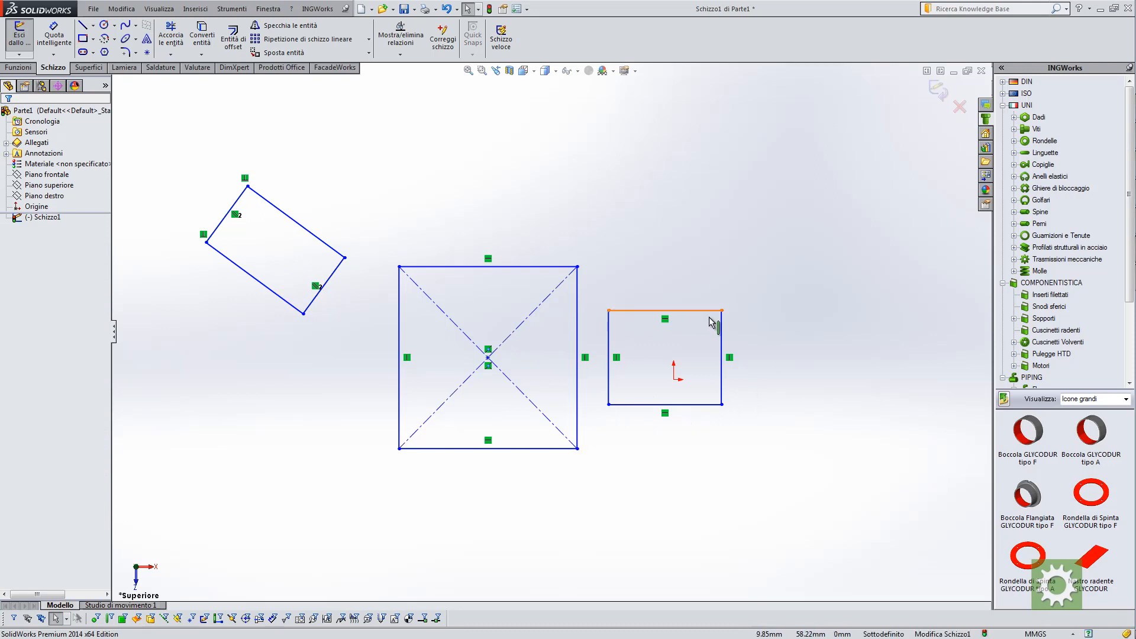
Delete the center rectangle and the slanted three-point rectangle, keeping the corner rectangle around the origin
mouse_move(178, 149)
left_mouse_down()
mouse_move(604, 518)
mouse_move(596, 527)
left_mouse_up()
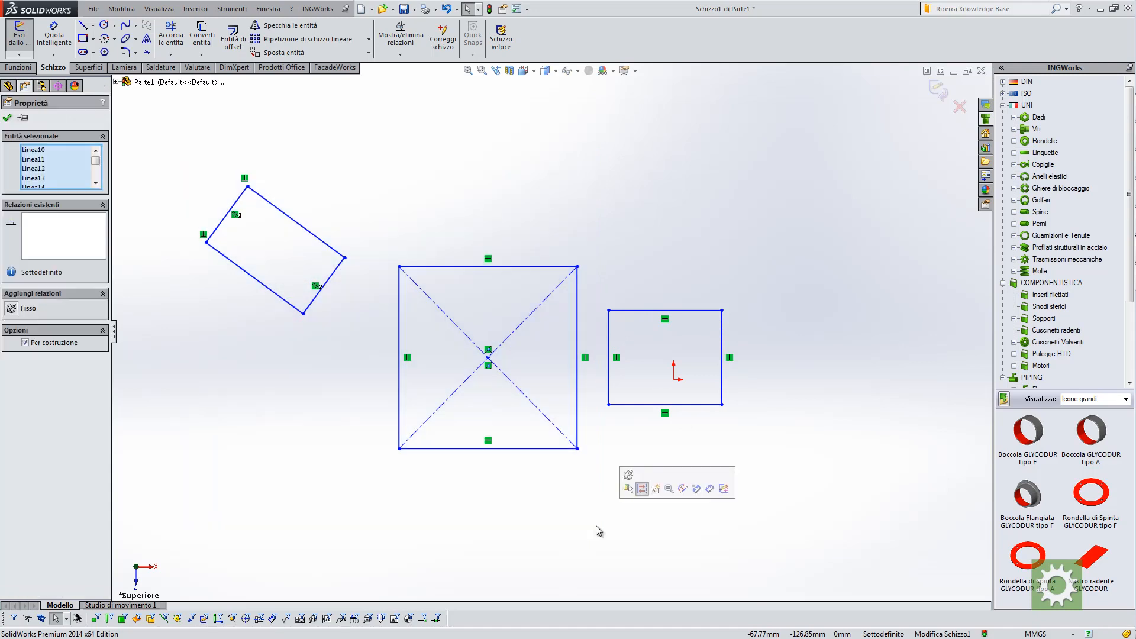
key("Delete")
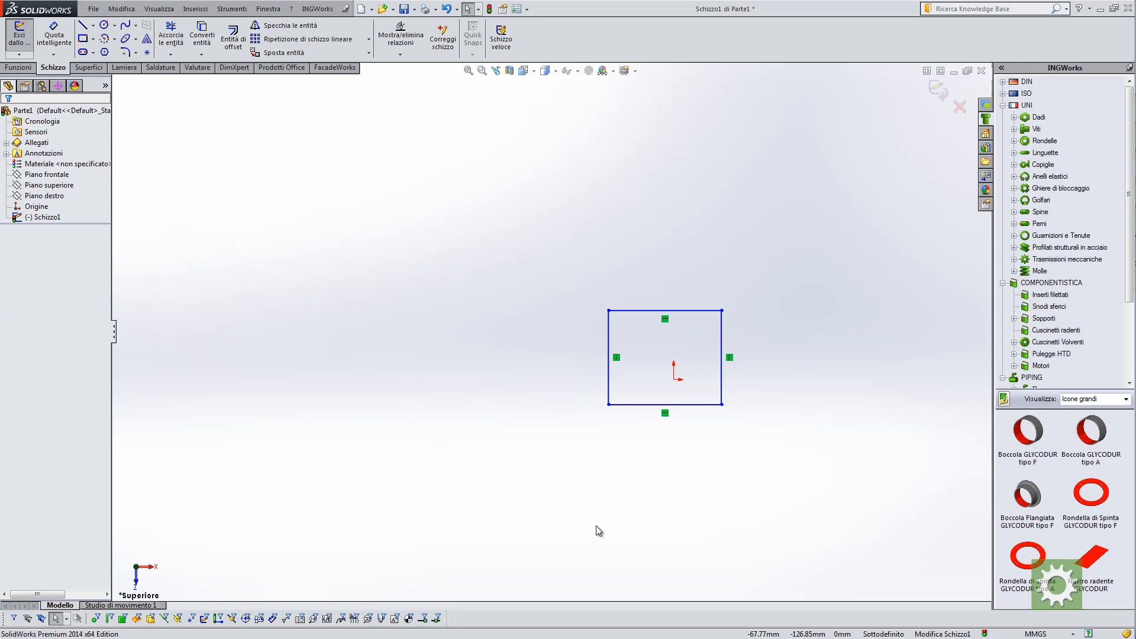
Resize the remaining rectangle freehand to about 79 × 50 mm by moving its upper-left corner and lower edge
scroll(776, 373, "down", 2)
scroll(713, 370, "down", 3)
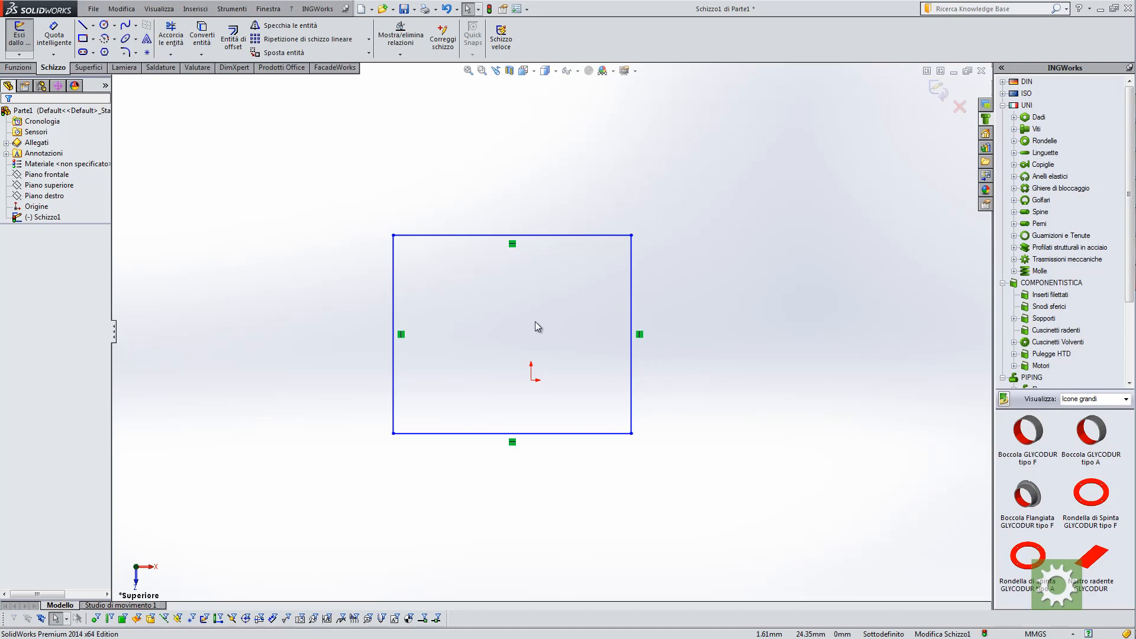
left_click_drag(395, 235, 425, 272)
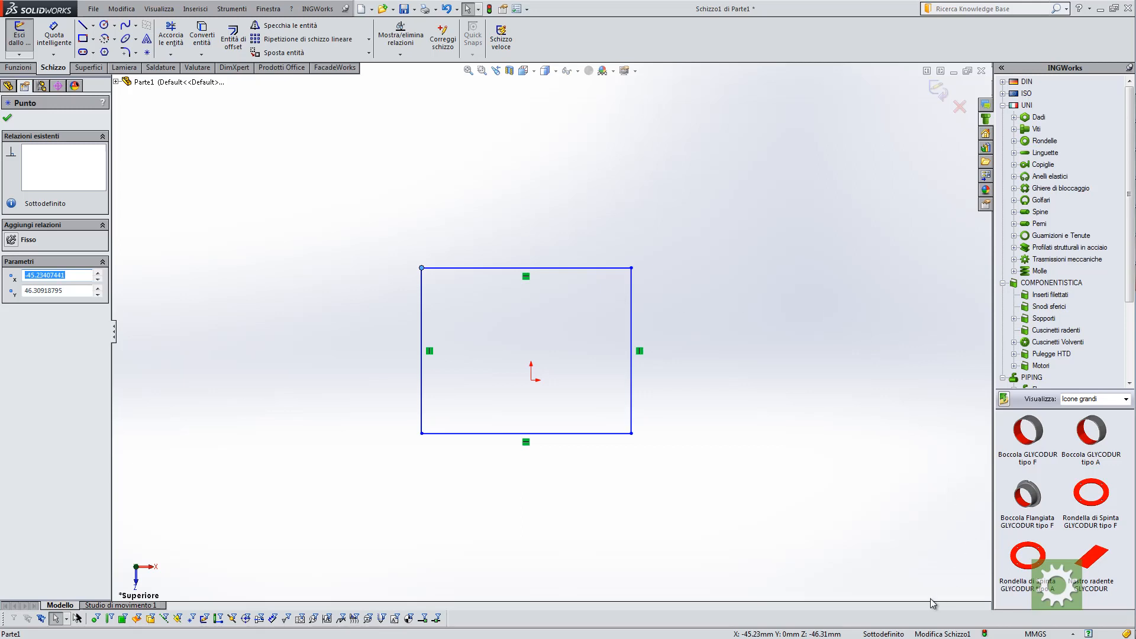
left_click(495, 307)
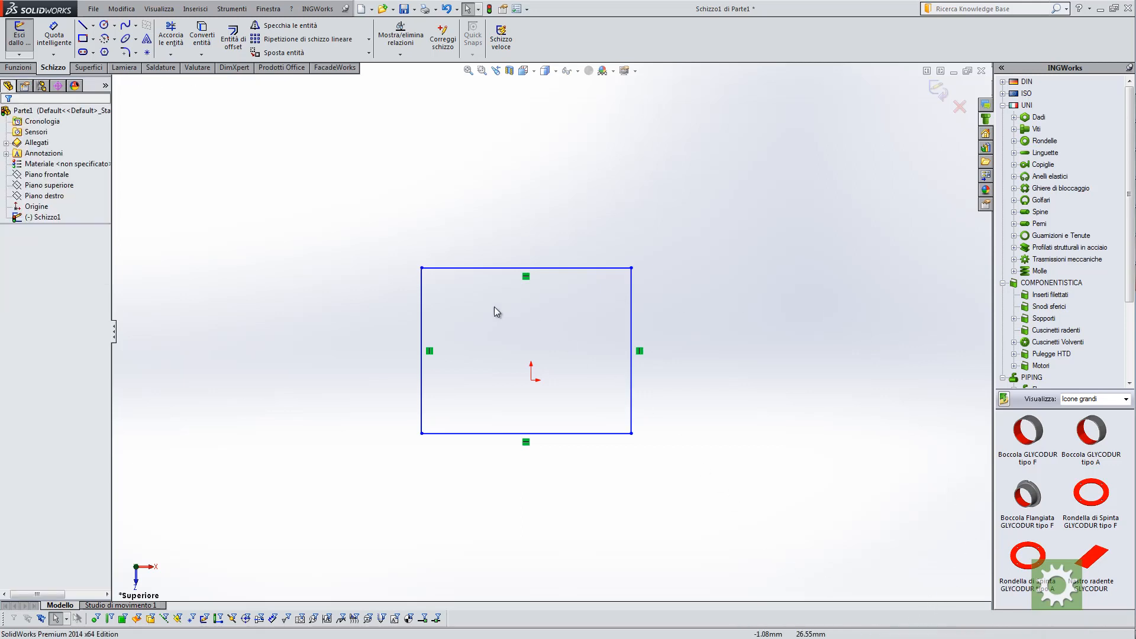
left_click_drag(423, 268, 439, 308)
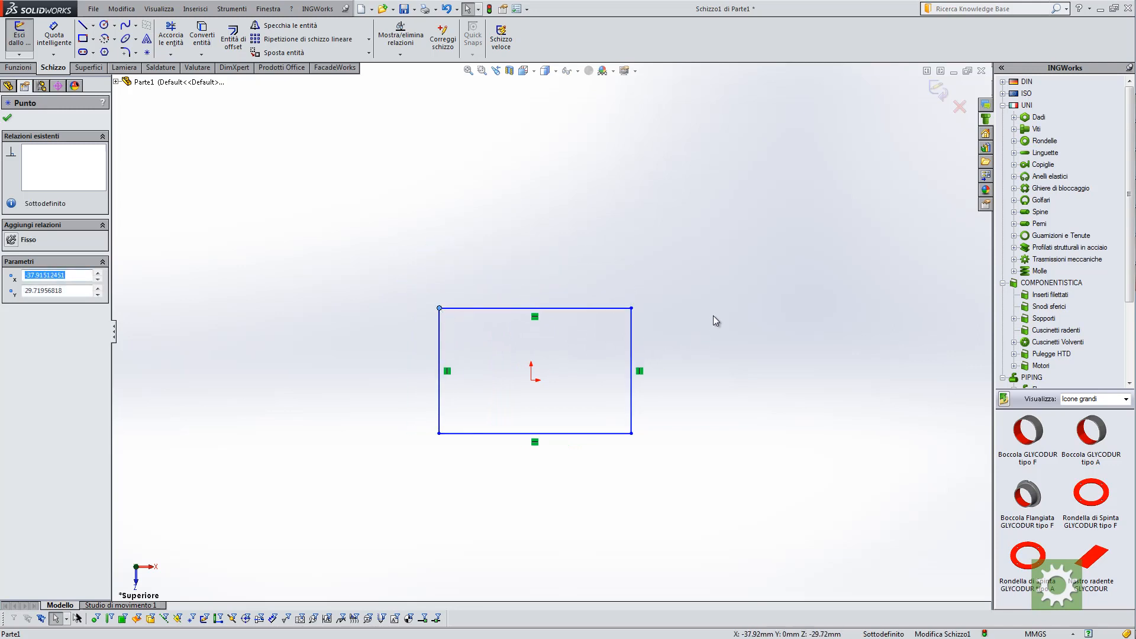
mouse_move(602, 434)
left_mouse_down()
mouse_move(601, 355)
mouse_move(601, 435)
left_mouse_up()
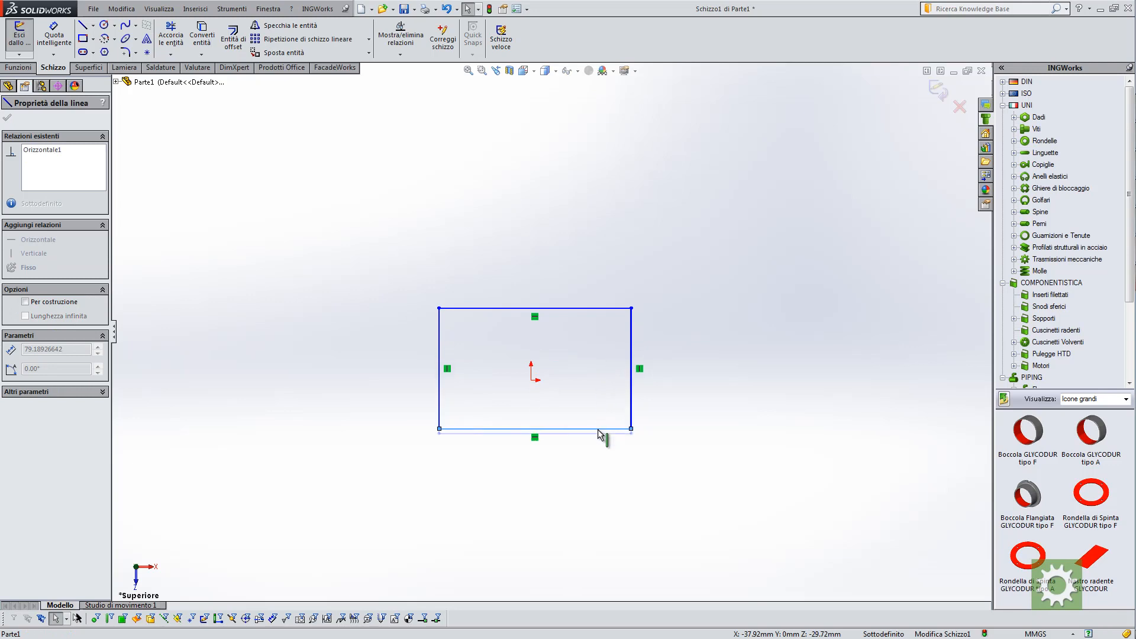
left_click(505, 291)
Hide the sketch relation symbols (Relazioni dello schizzo) on the rectangle
scroll(560, 382, "down", 1)
scroll(559, 382, "down", 1)
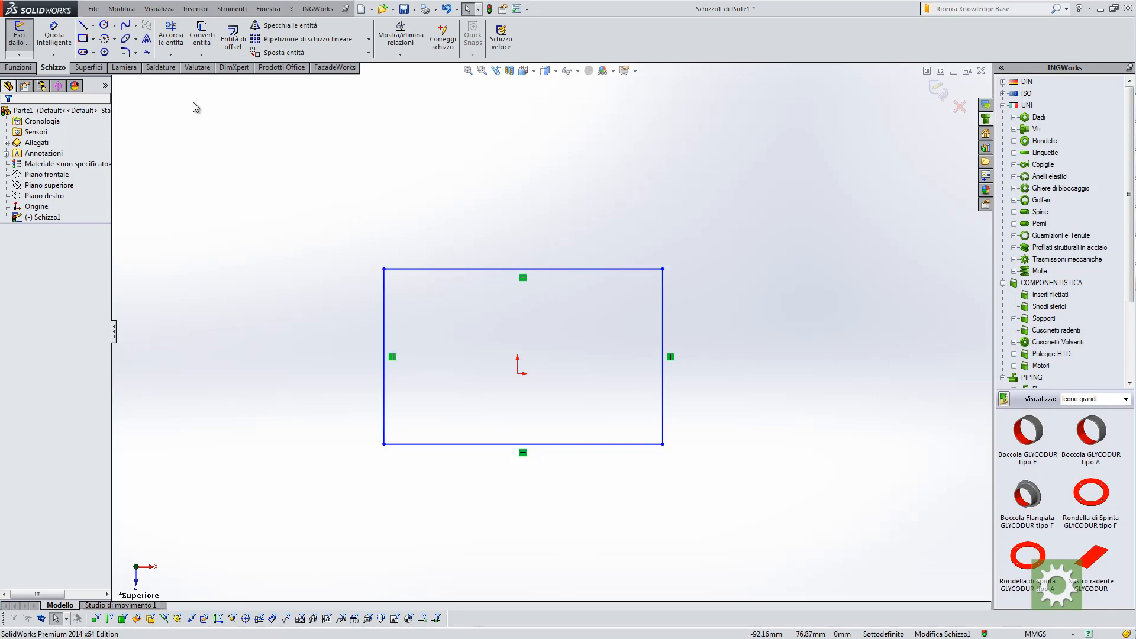
left_click(161, 10)
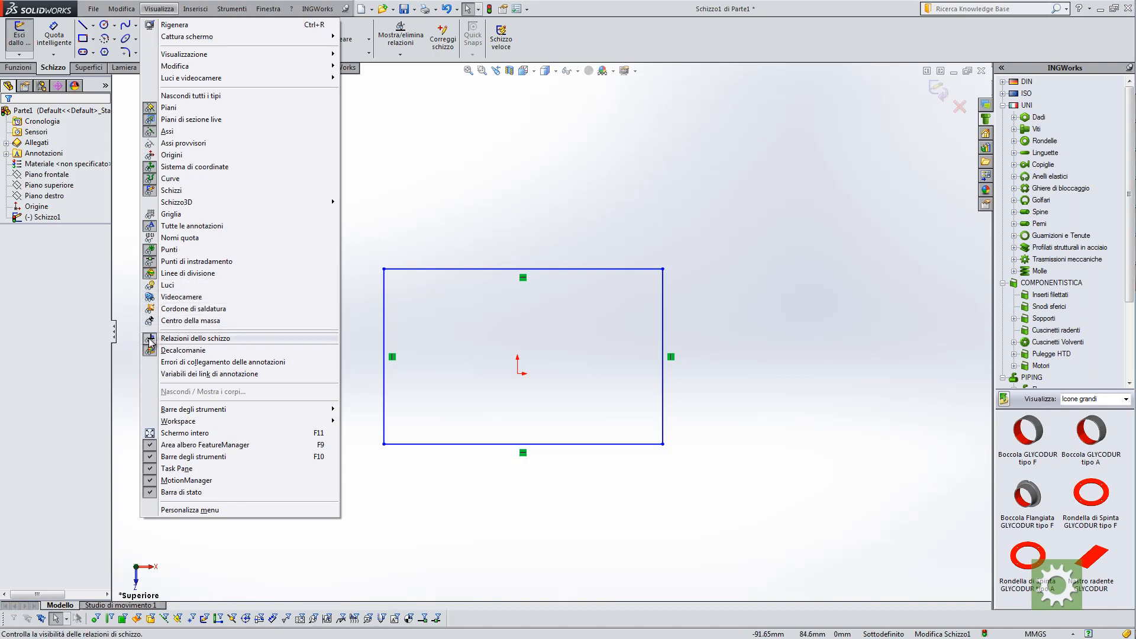
left_click(196, 339)
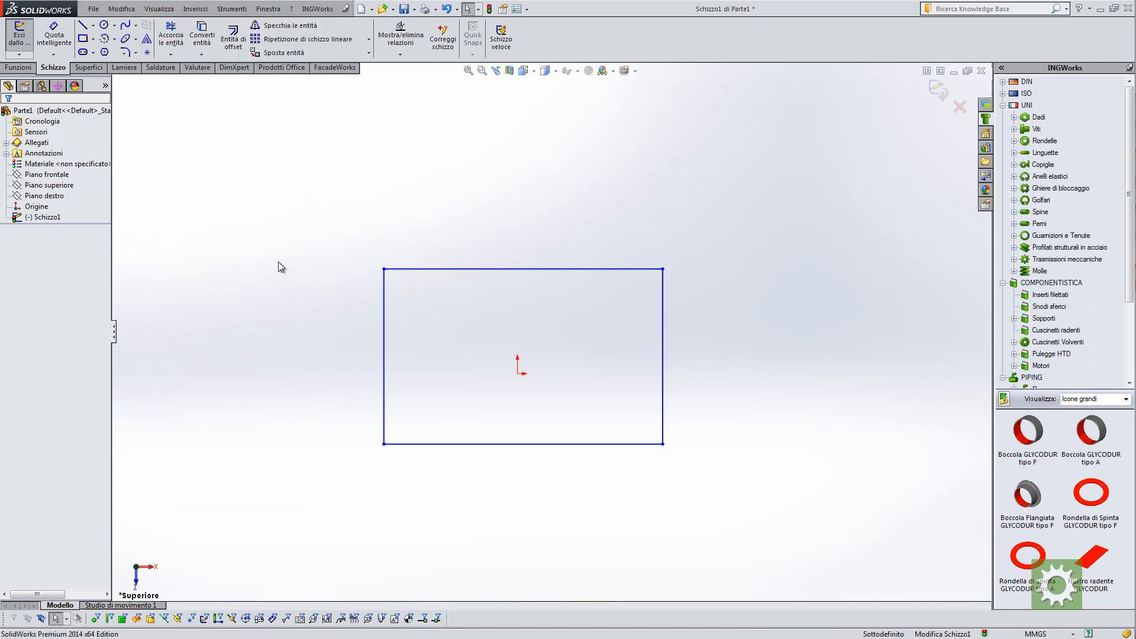
Dimension the rectangle's left side with a Smart Dimension of 100 mm placed outside the rectangle
left_click(55, 36)
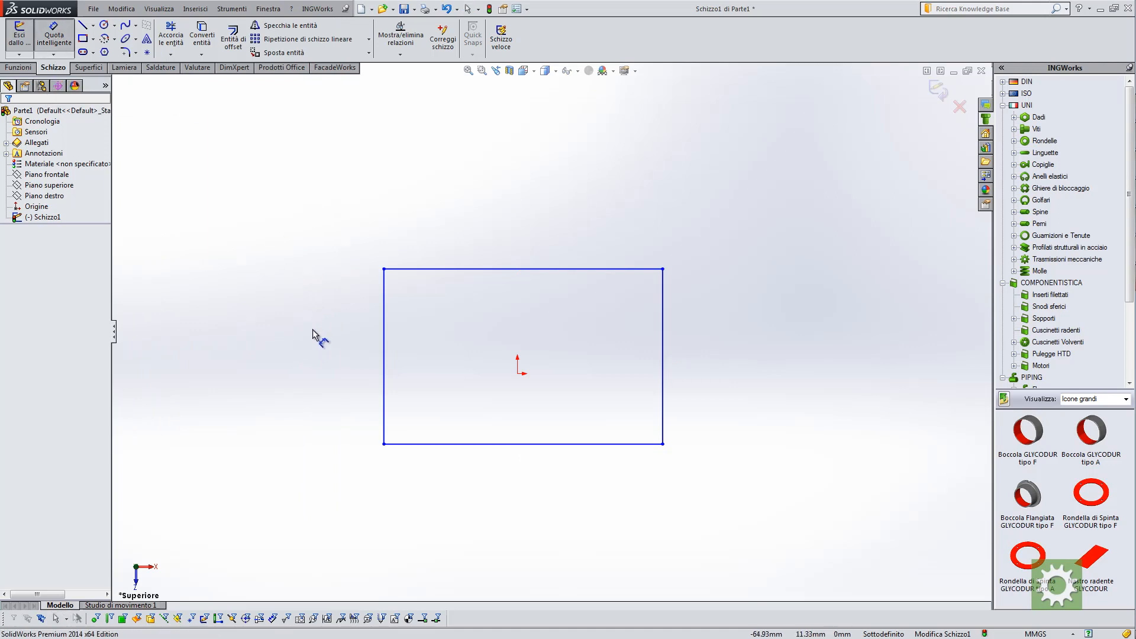
left_click(384, 361)
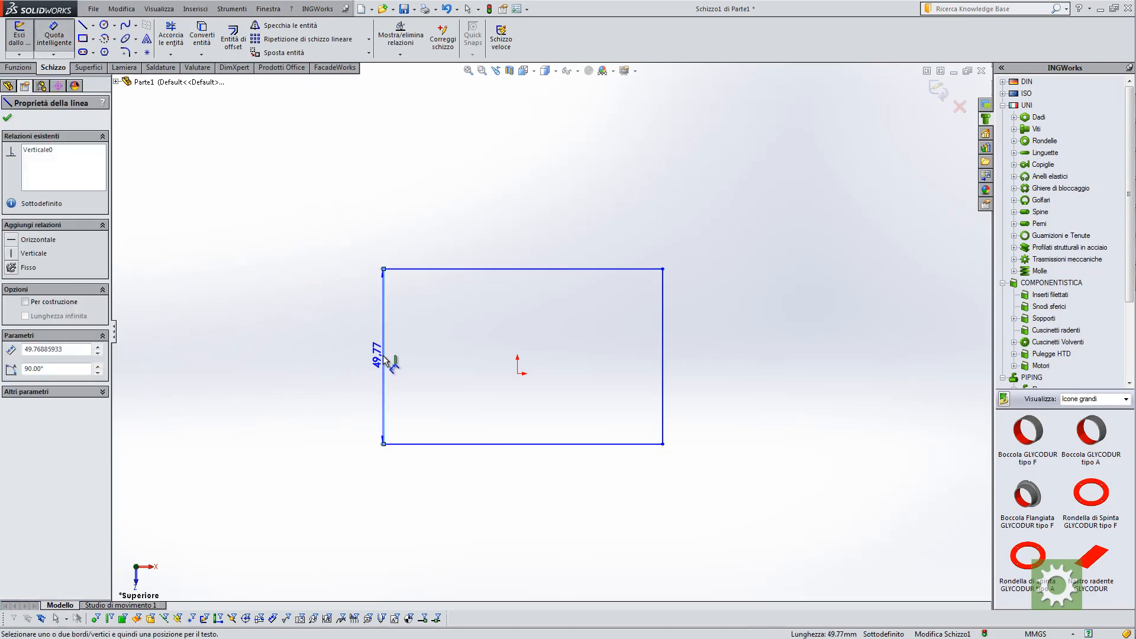
left_click(297, 367)
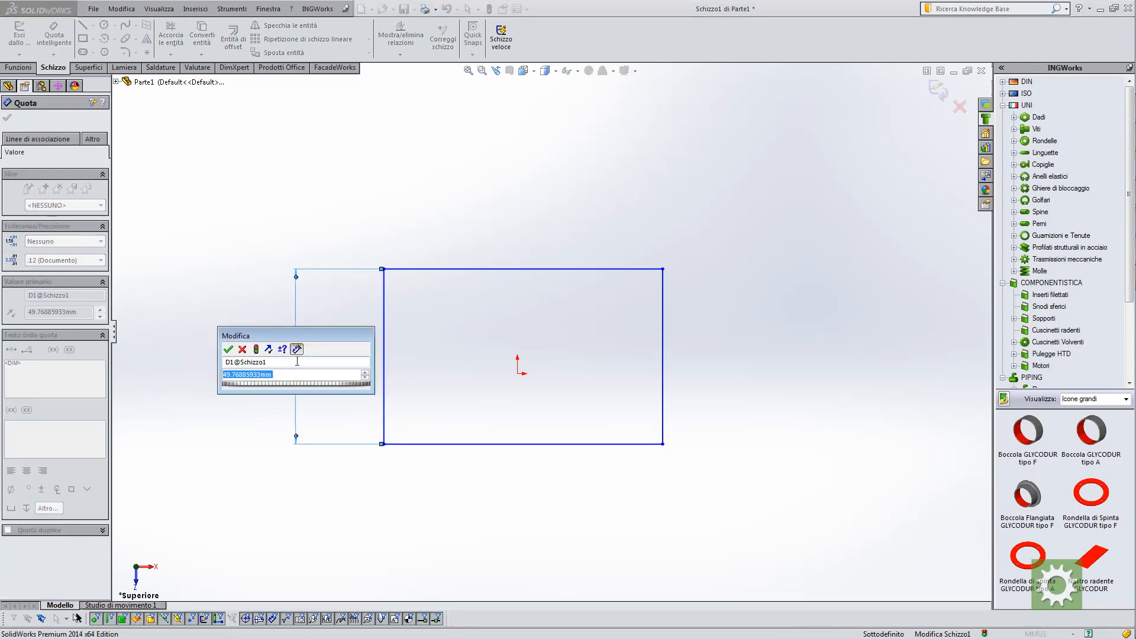
type("100")
key("Return")
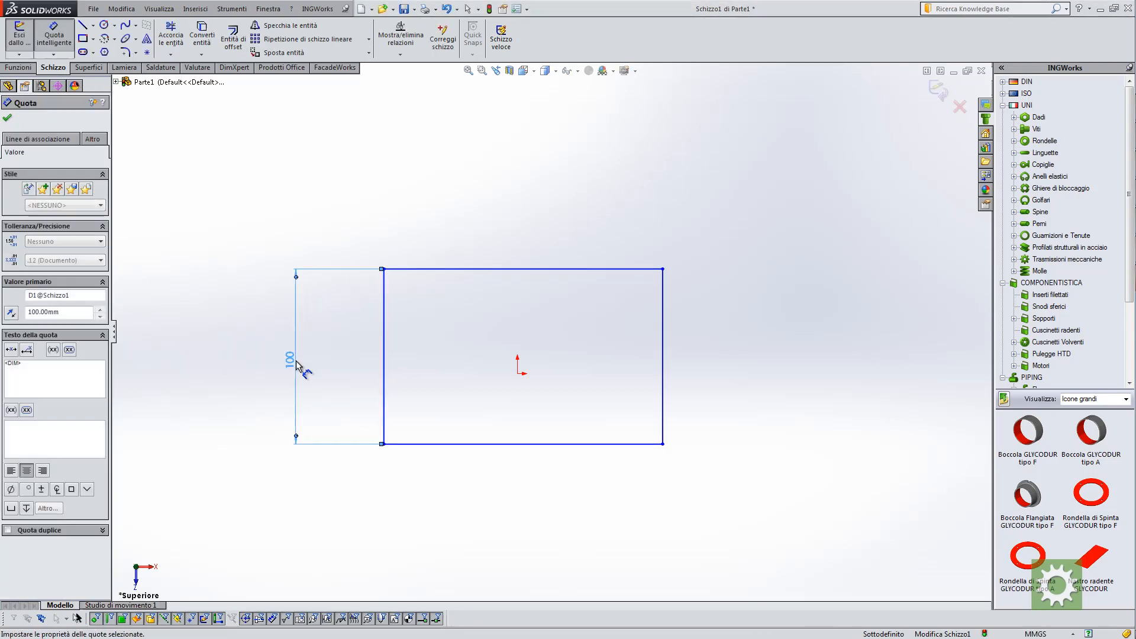
Dimension the rectangle's upper side at 150 mm, placing the dimension above the rectangle
left_click(516, 270)
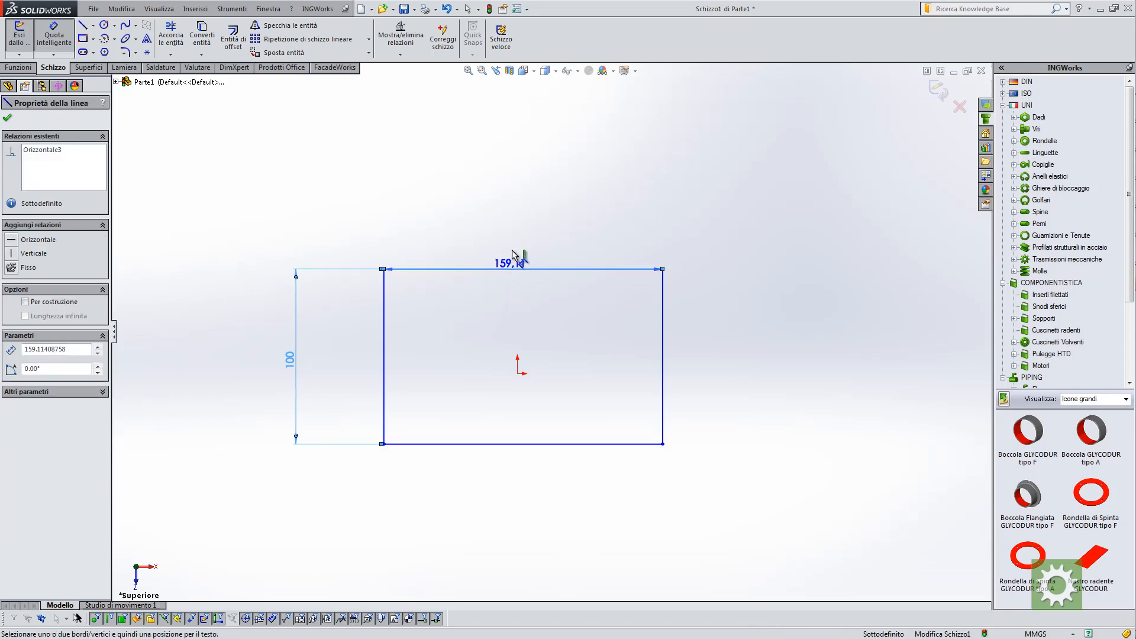
left_click(512, 186)
type("150")
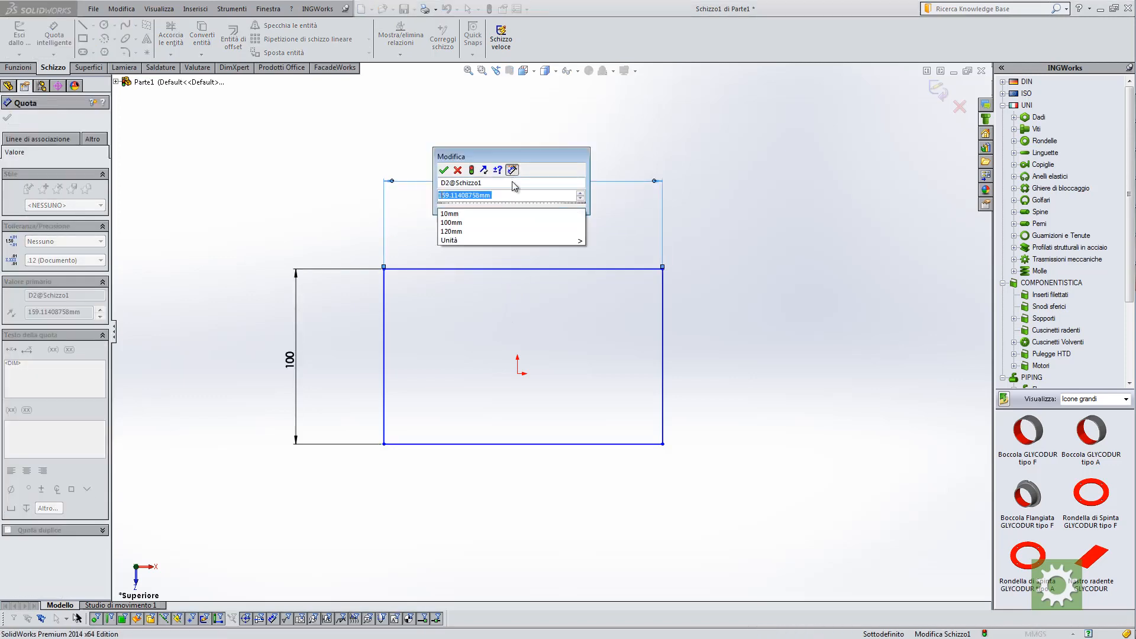
key("Return")
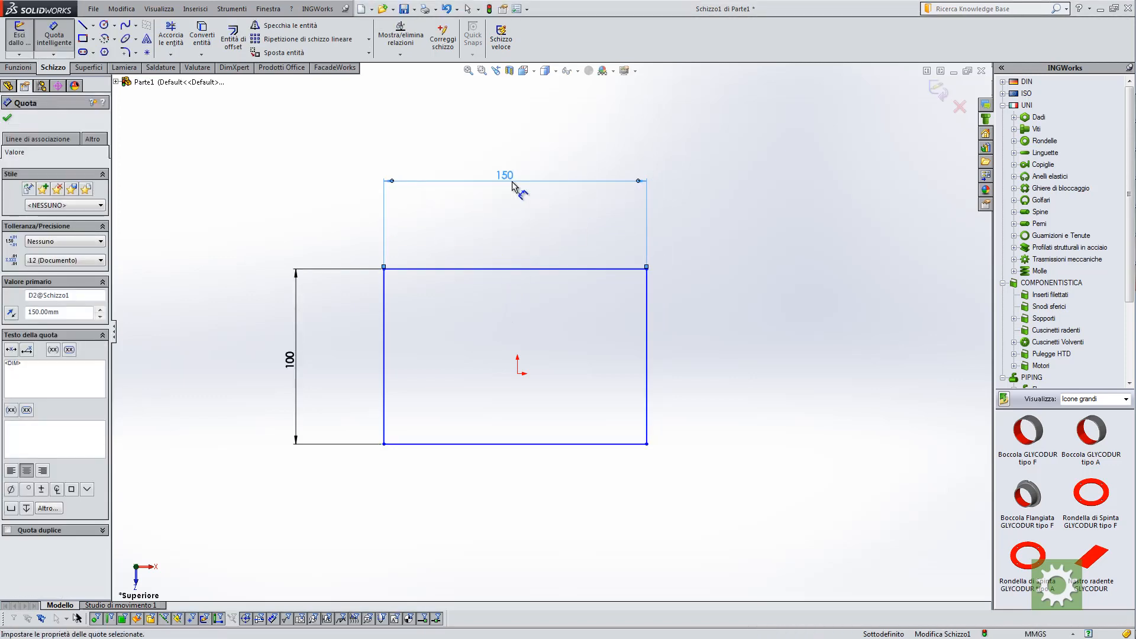
key("Escape")
Shift the rectangle up and to the right by its upper-left corner and set its vertical dimension to 90 mm
left_click_drag(388, 273, 406, 243)
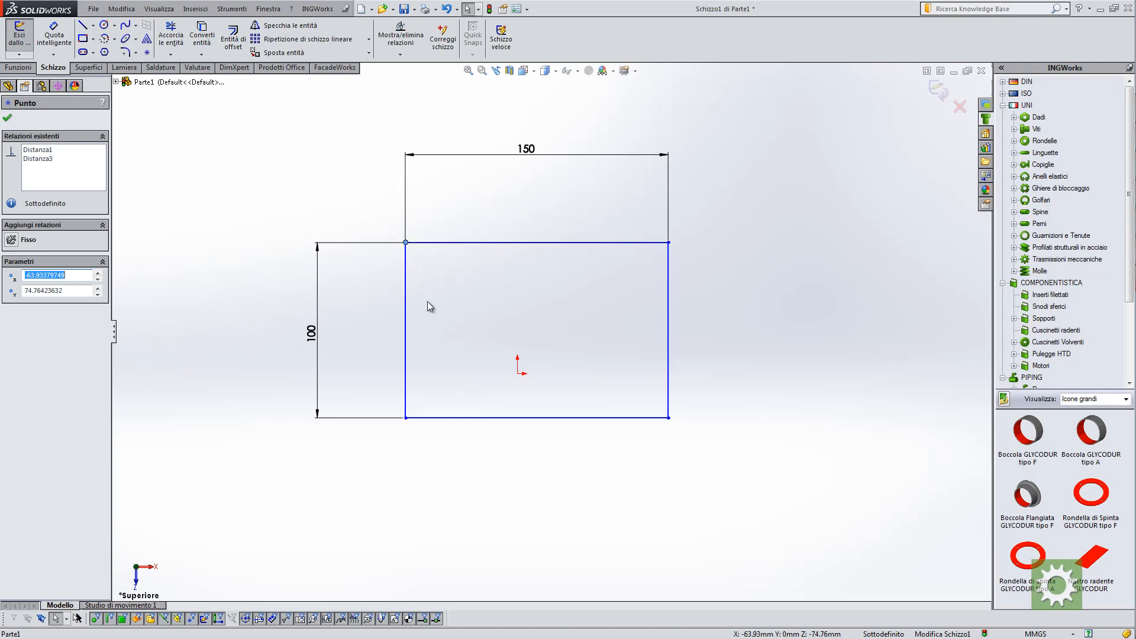
double_click(314, 333)
type("9")
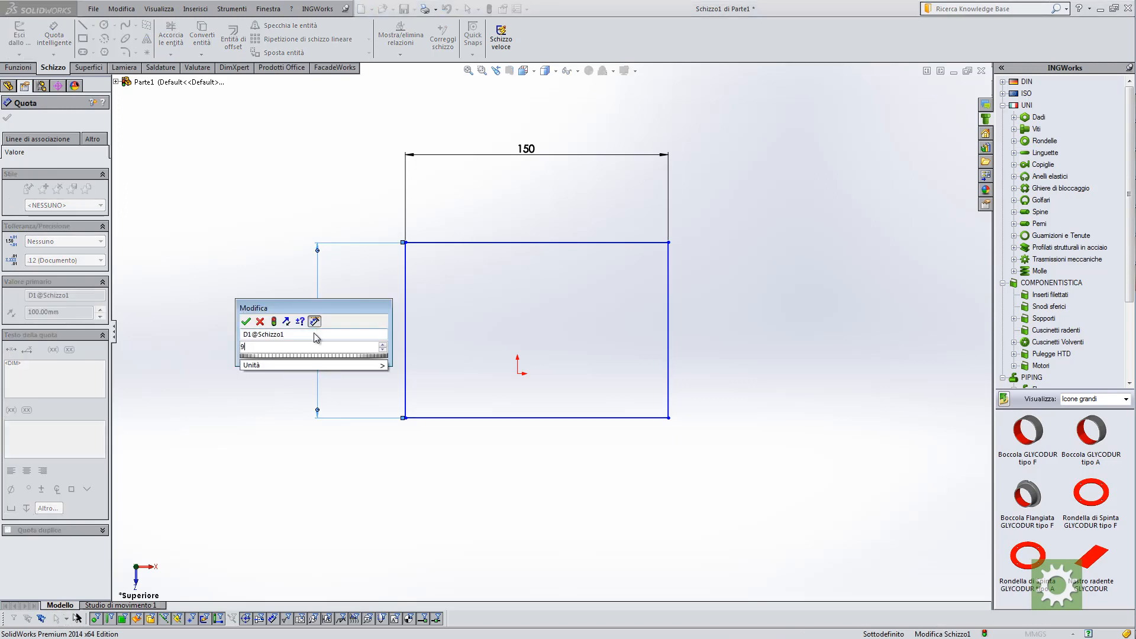
type("0")
key("Return")
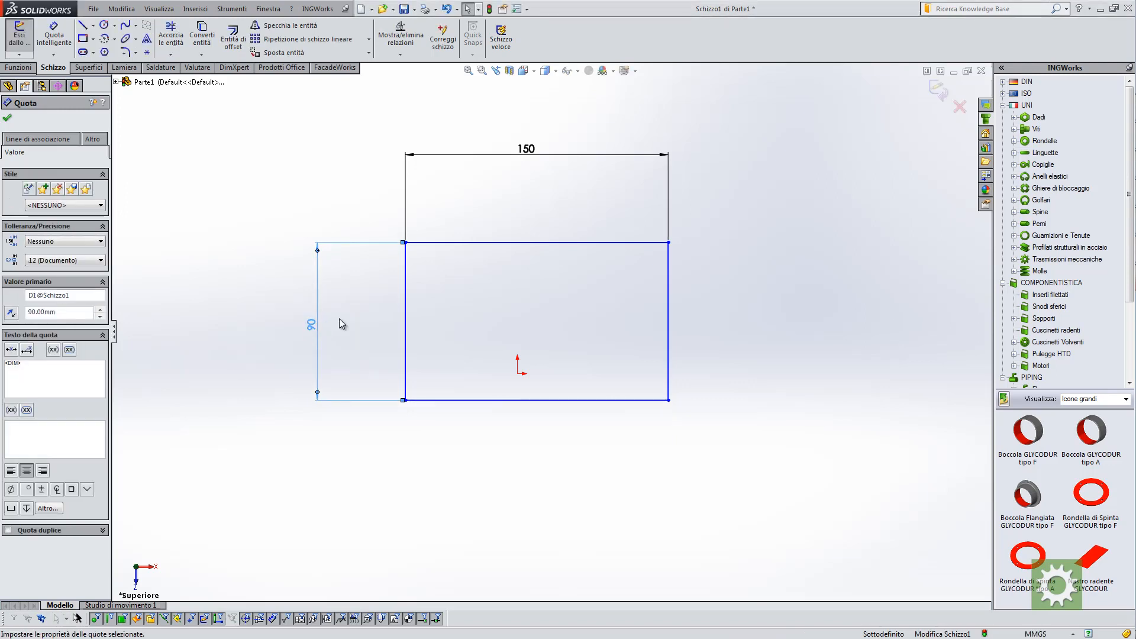
Move the rectangle by its upper-left corner down and to the left so it surrounds the origin more evenly
left_click(446, 329)
left_click_drag(404, 243, 386, 272)
left_click(235, 189)
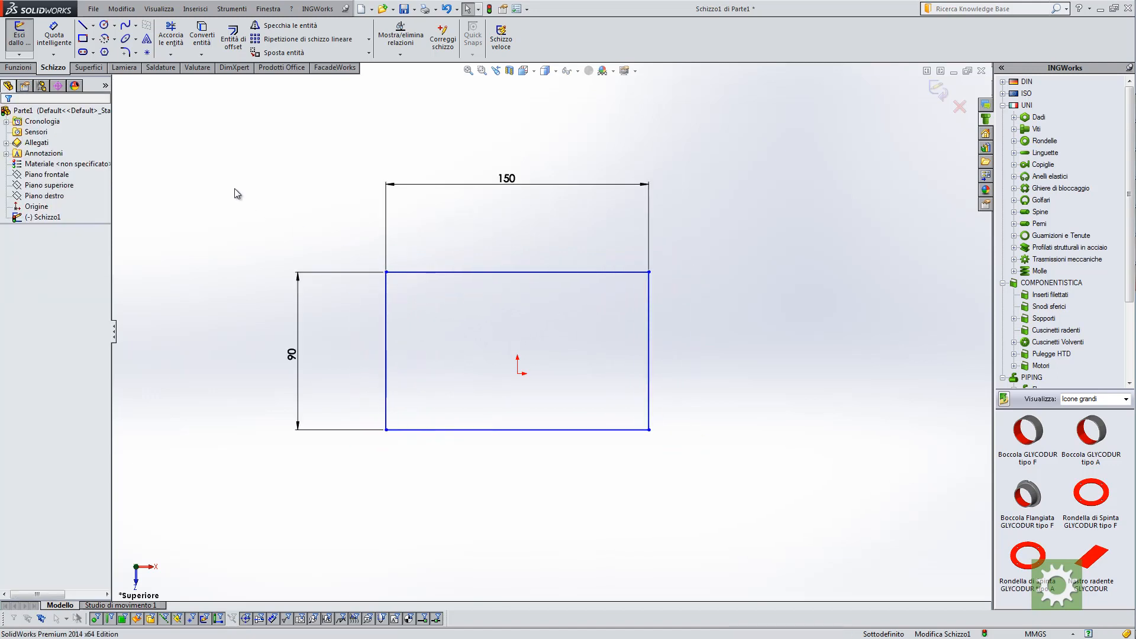
Draw a centerline about 31 mm long from the origin diagonally down-left to a free point inside the rectangle
left_click(94, 26)
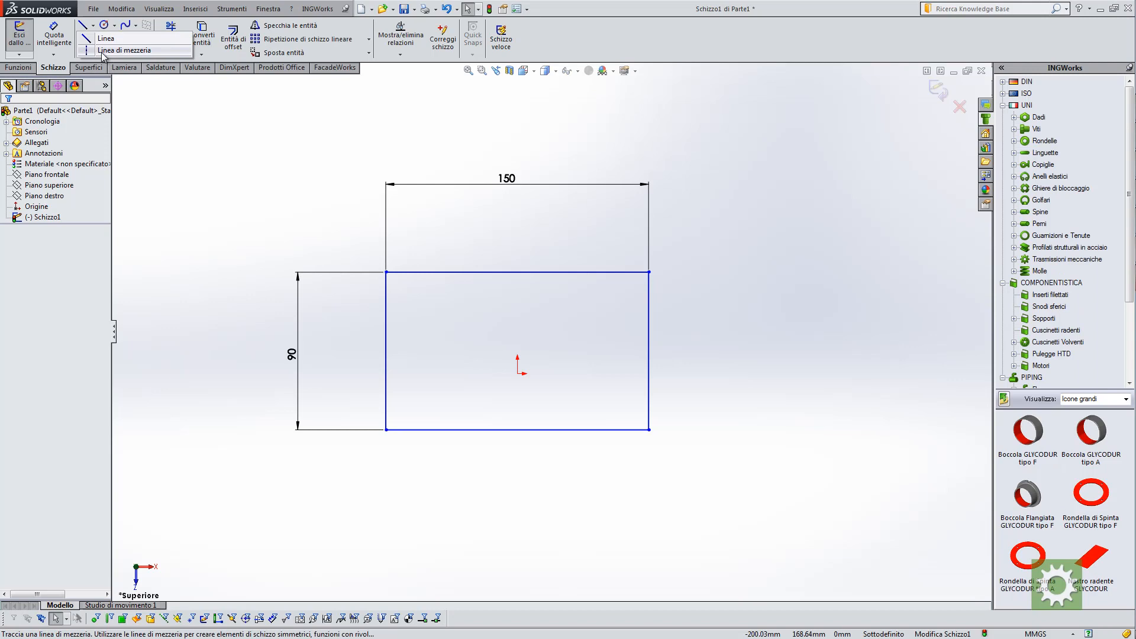
left_click(103, 51)
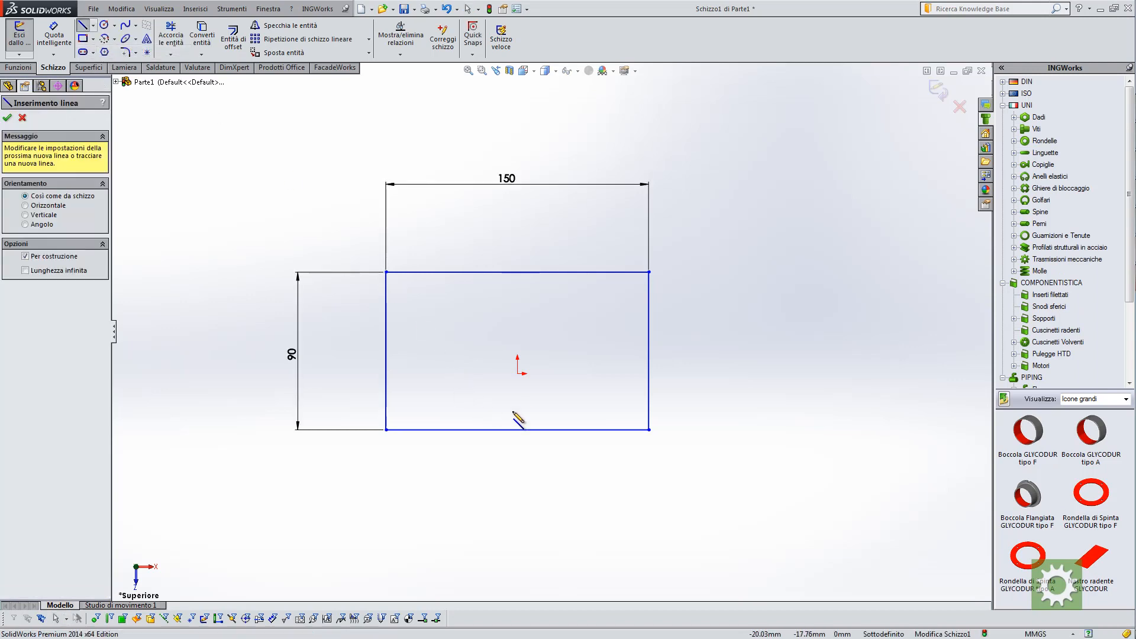
left_click(518, 374)
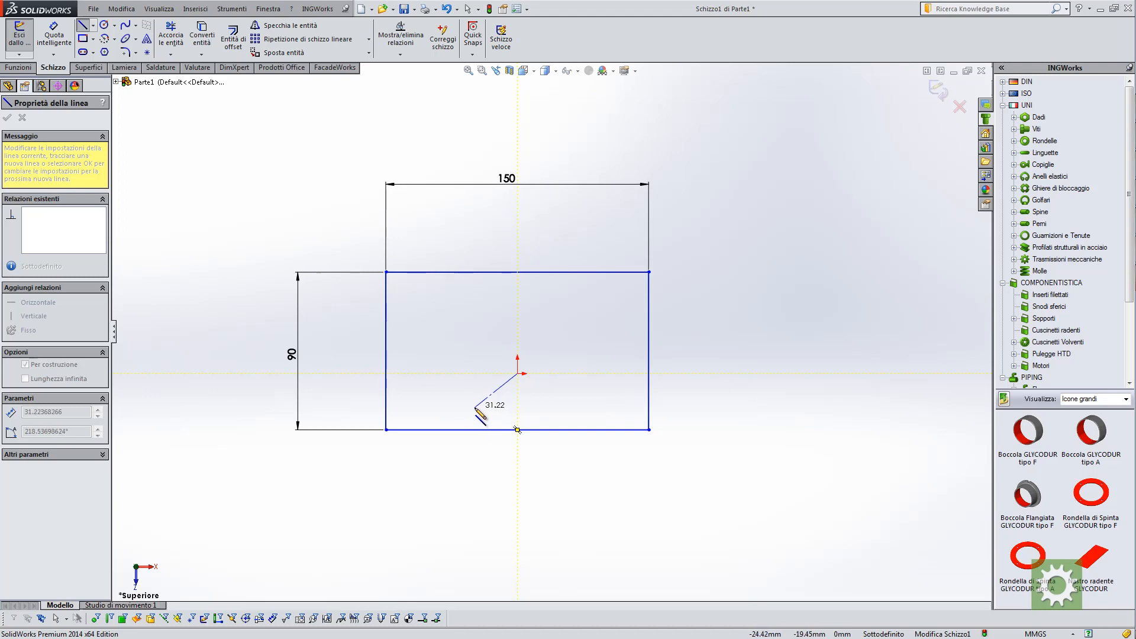
left_click(476, 407)
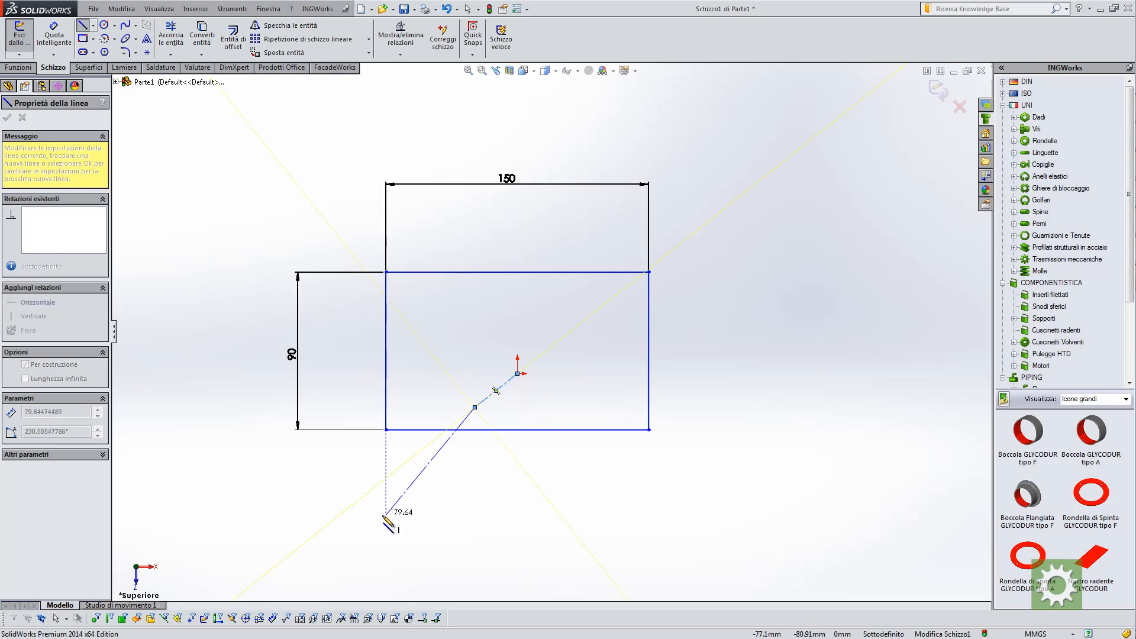
key("Escape")
Add a midpoint relation (Punto intermedio) between the centerline's free endpoint and the rectangle's lower side
scroll(535, 393, "down", 2)
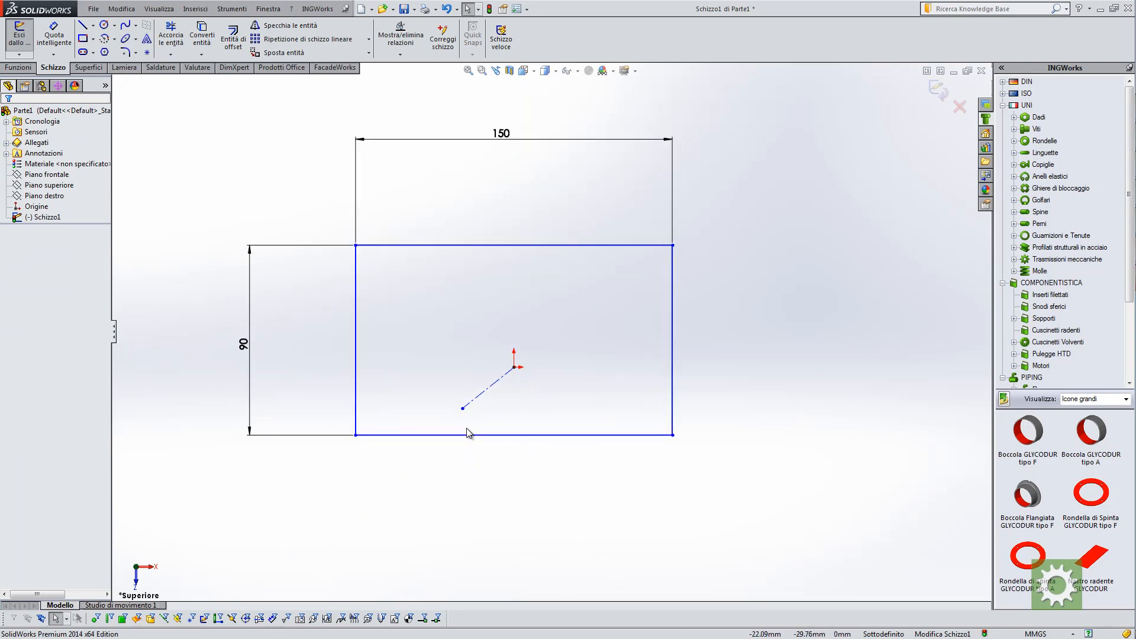
left_click(463, 409)
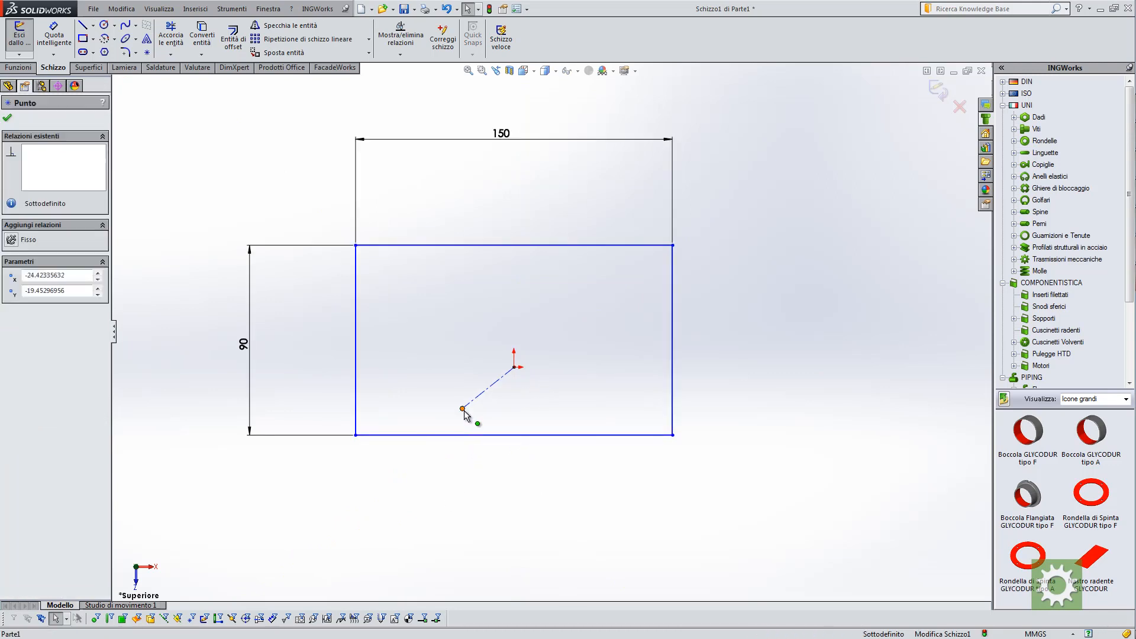
left_click(465, 438)
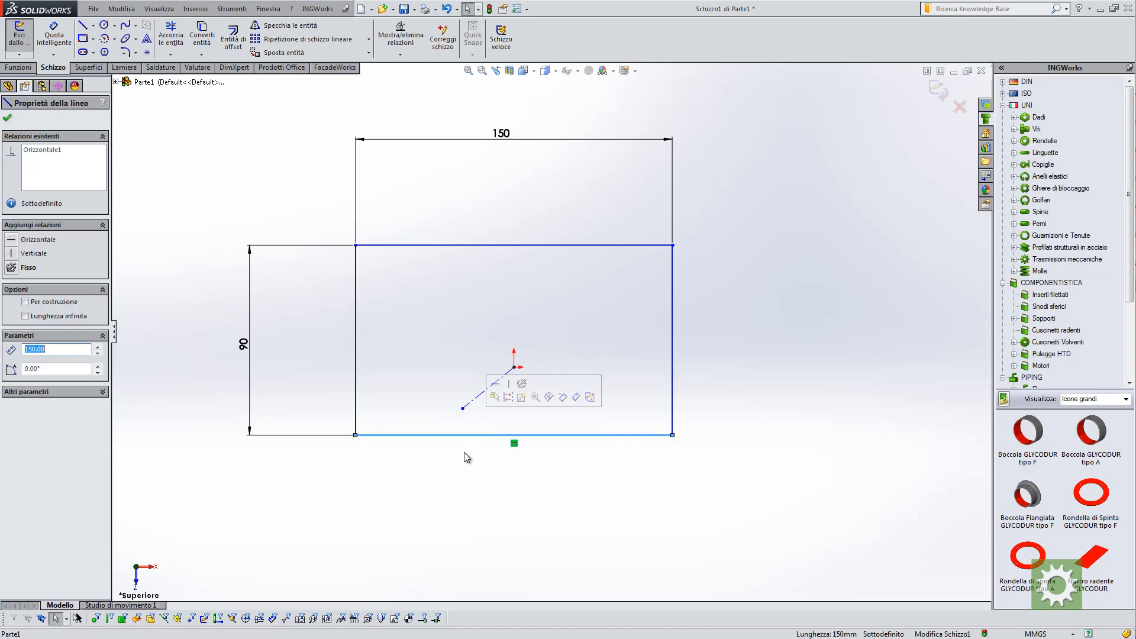
left_click(464, 460)
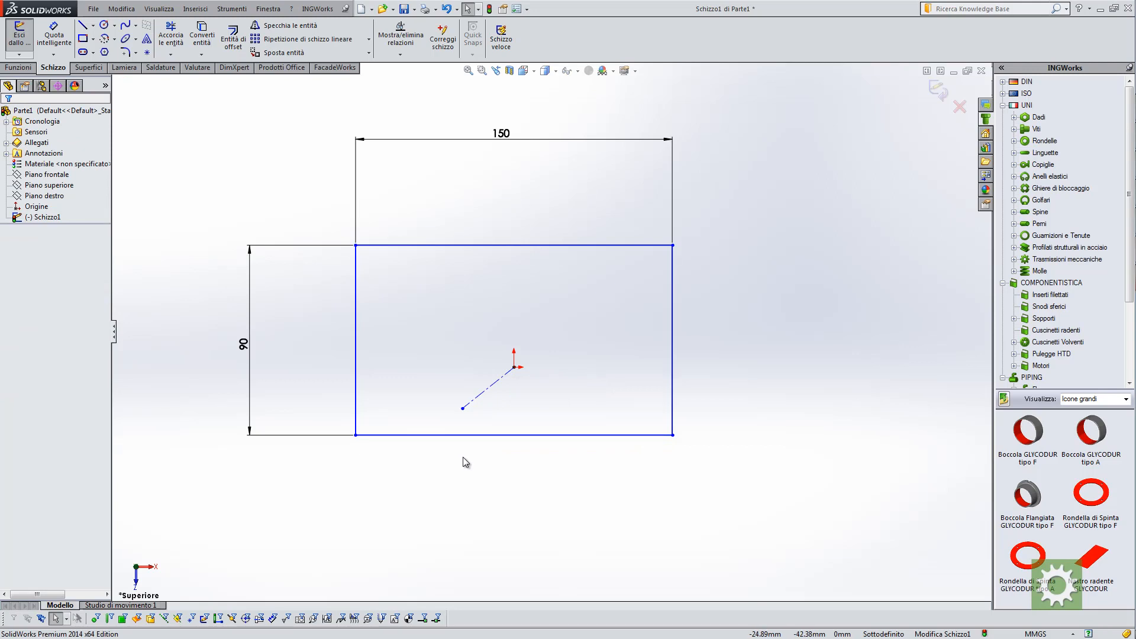
left_click(467, 436)
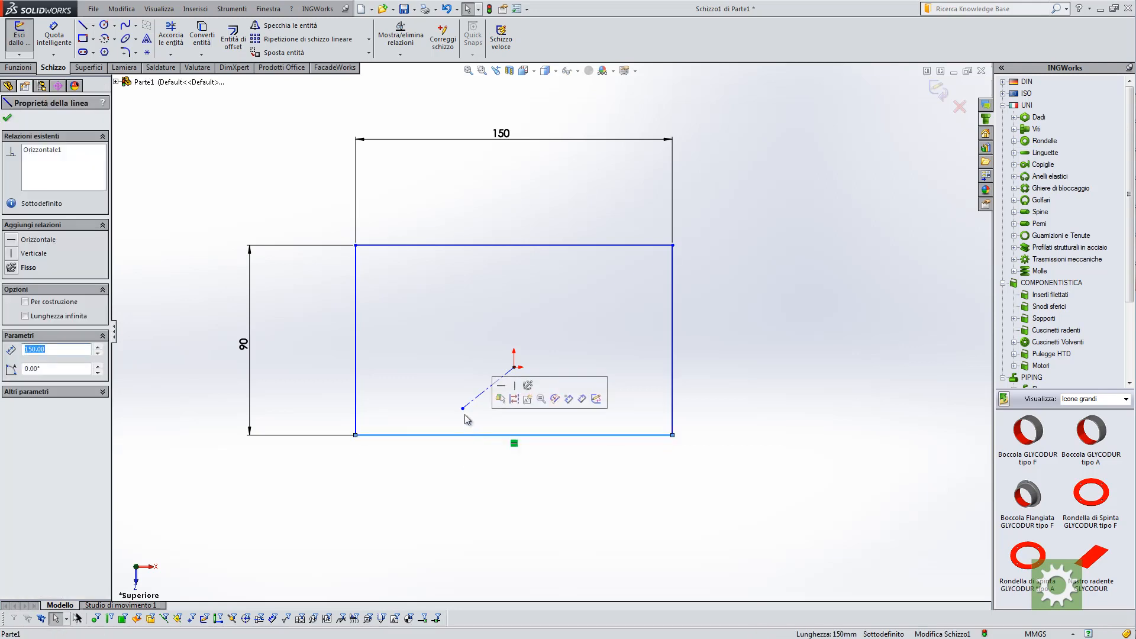
left_click(463, 408, "ctrl")
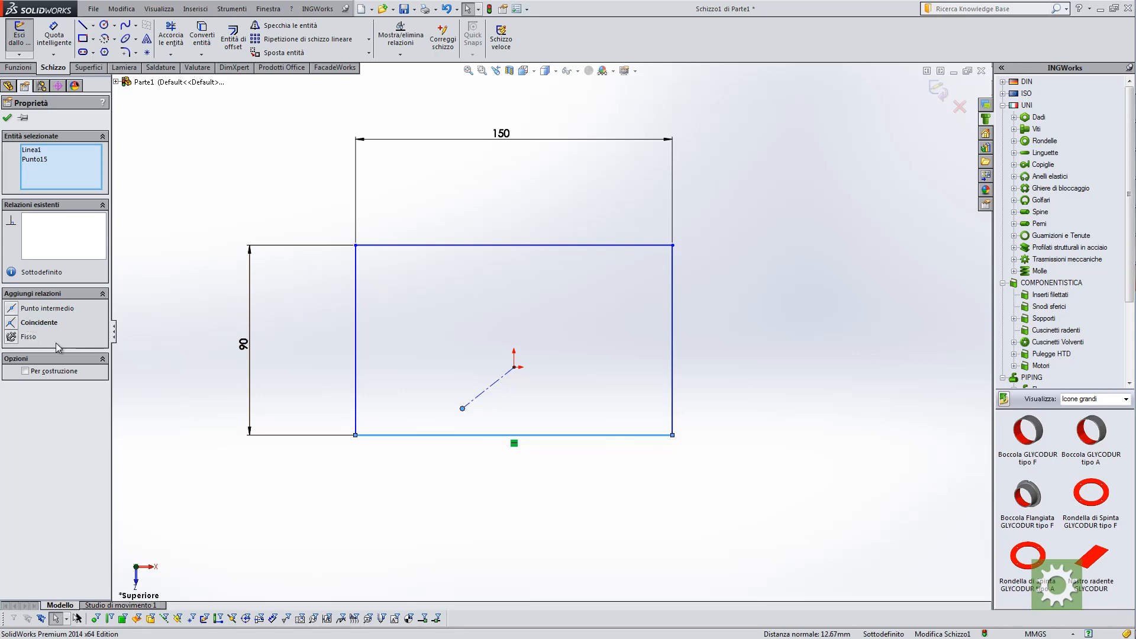
left_click(11, 309)
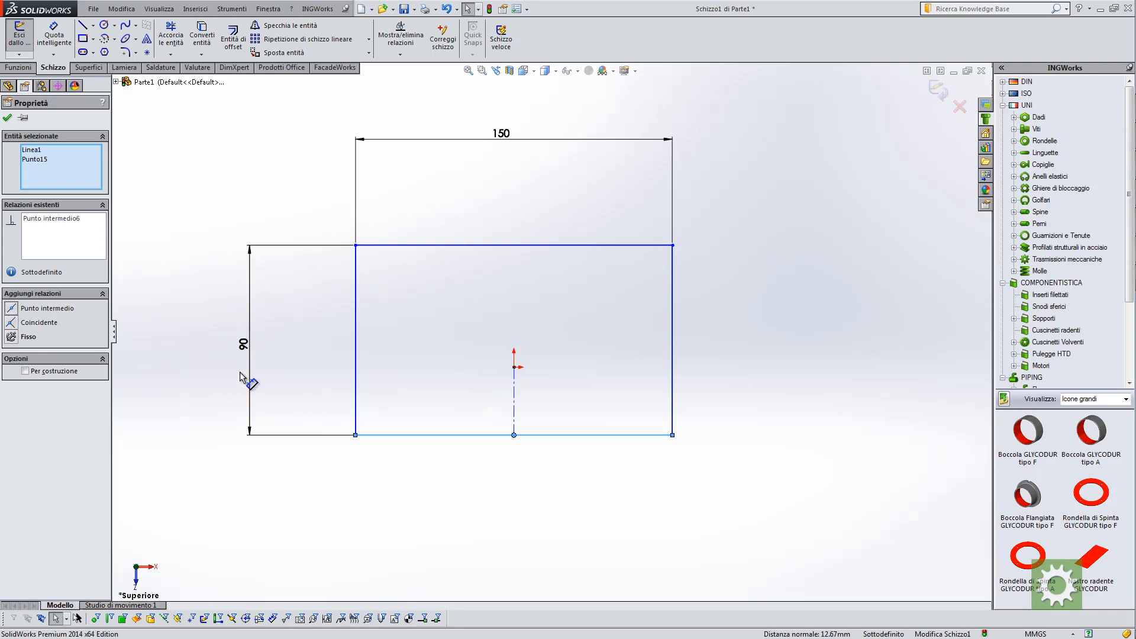
left_click(8, 118)
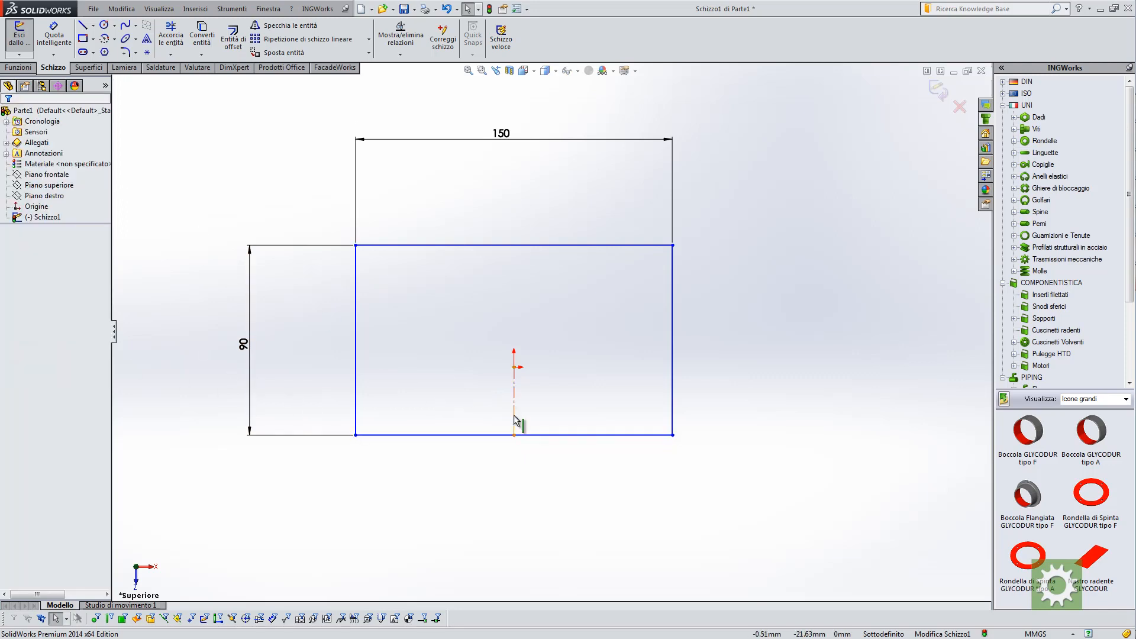
Move the rectangle by the centerline's lower endpoint and constrain the centerline to vertical (Verticale)
left_click_drag(515, 436, 462, 462)
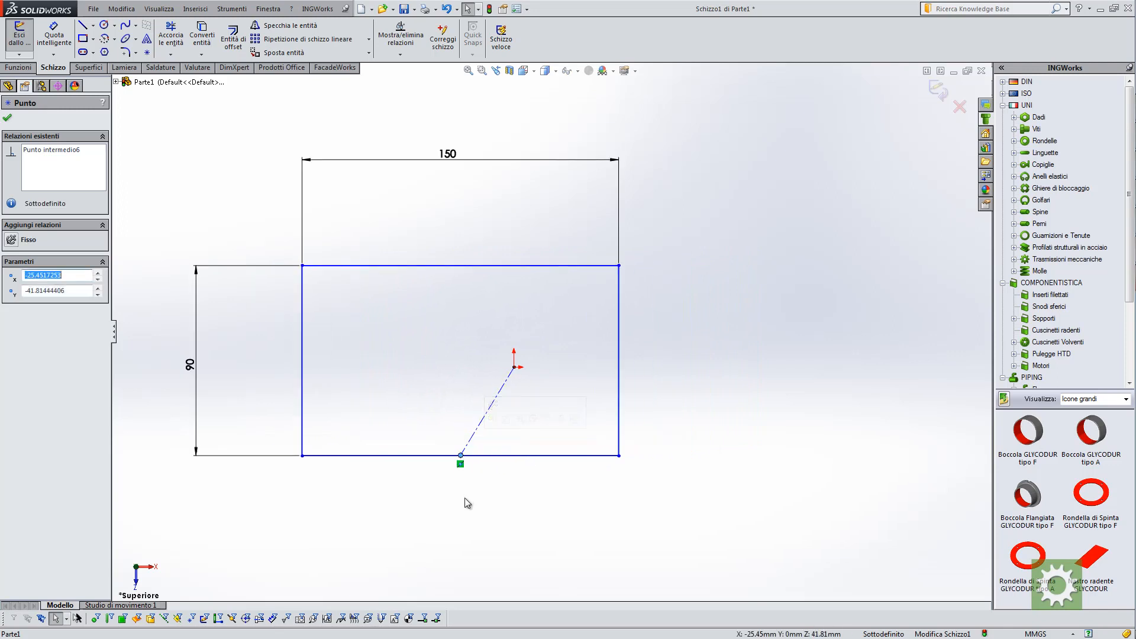
left_click(464, 499)
left_click(485, 425)
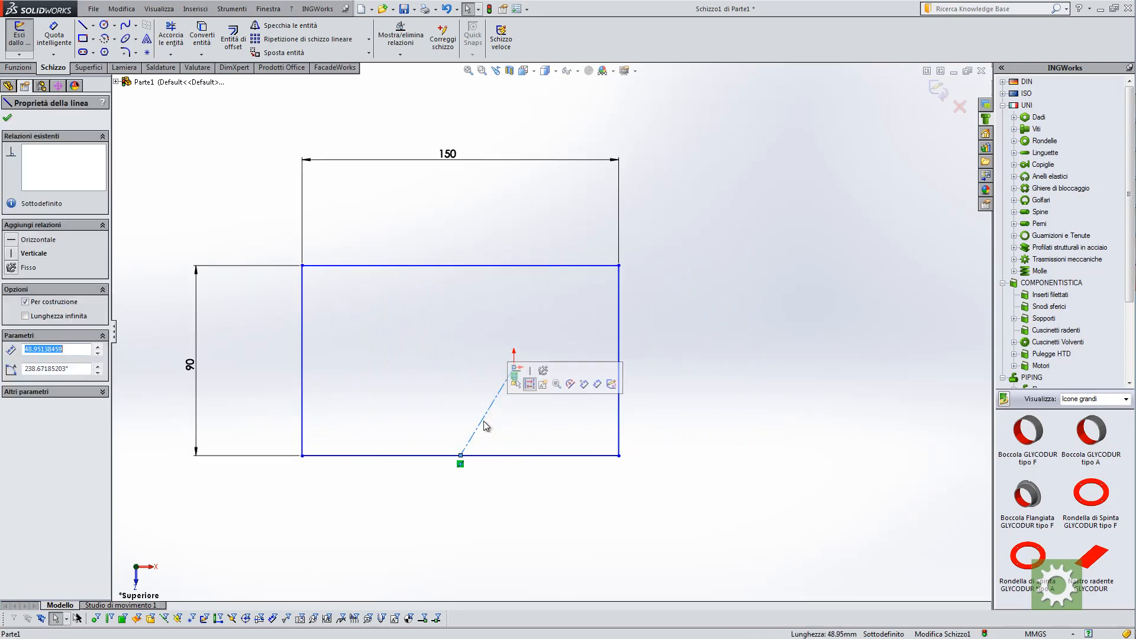
left_click(13, 256)
left_click(318, 335)
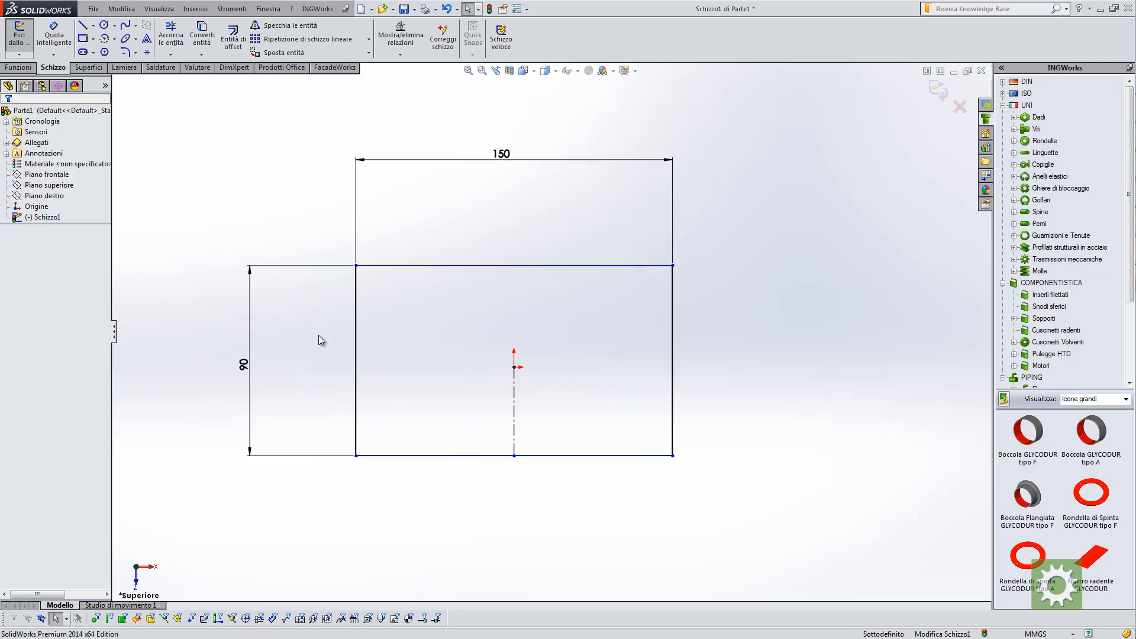
Check the right side's relations and test the rectangle's remaining freedom by moving its lower-left corner downwards
left_click(672, 357)
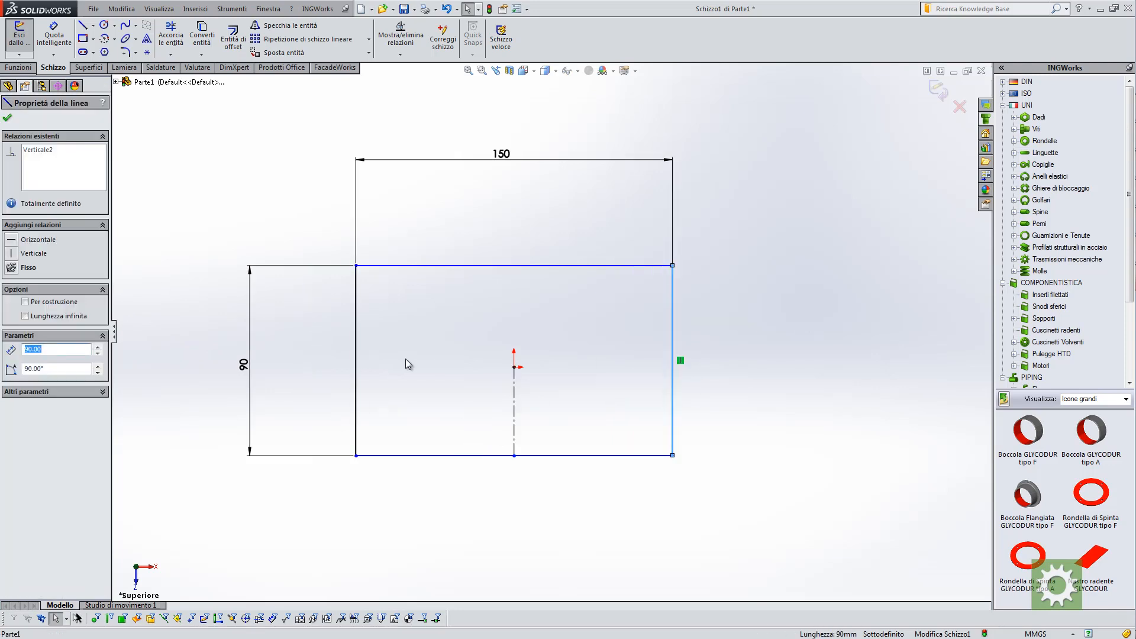
left_click(406, 360)
left_click_drag(356, 455, 397, 467)
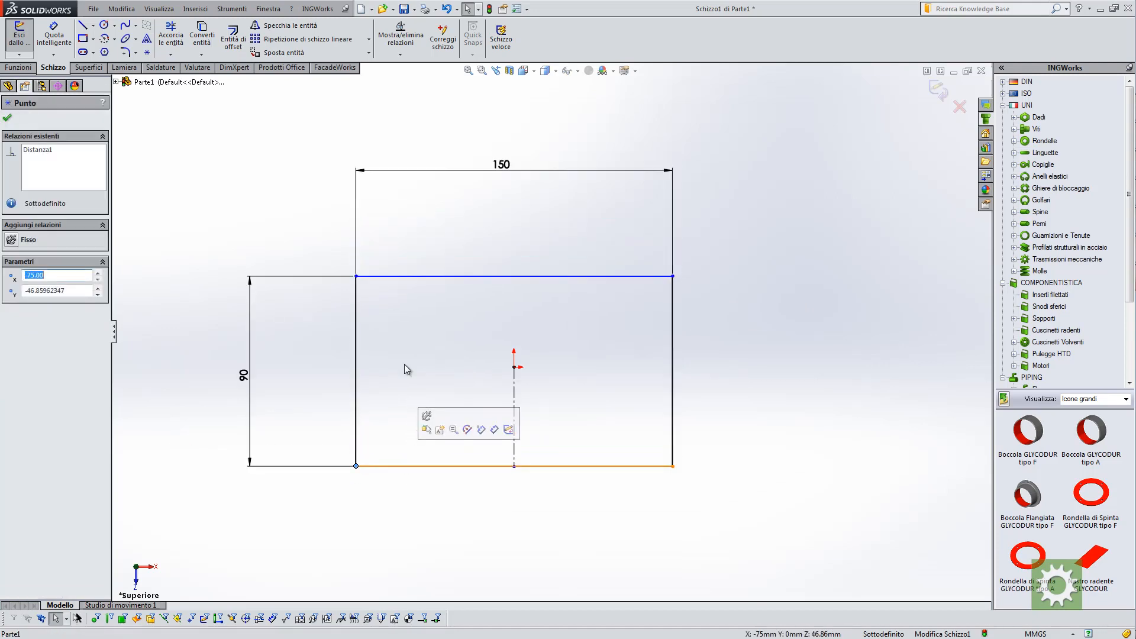
left_click(405, 351)
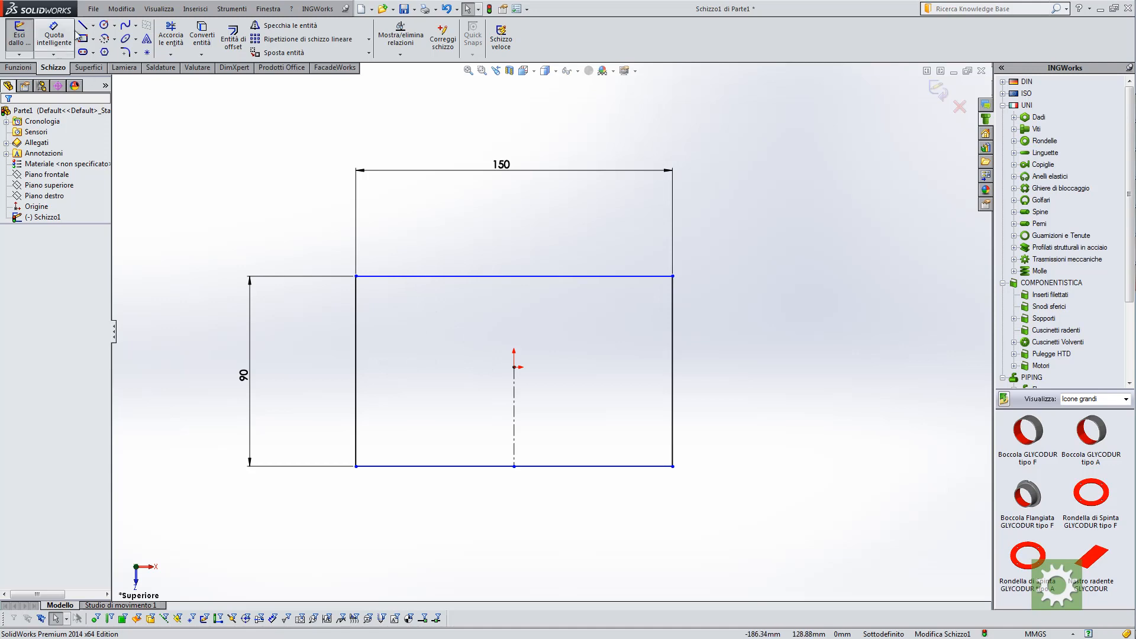
Draw a second centerline about 75 mm long from the origin to the midpoint of the rectangle's left side
left_click(94, 28)
left_click(116, 50)
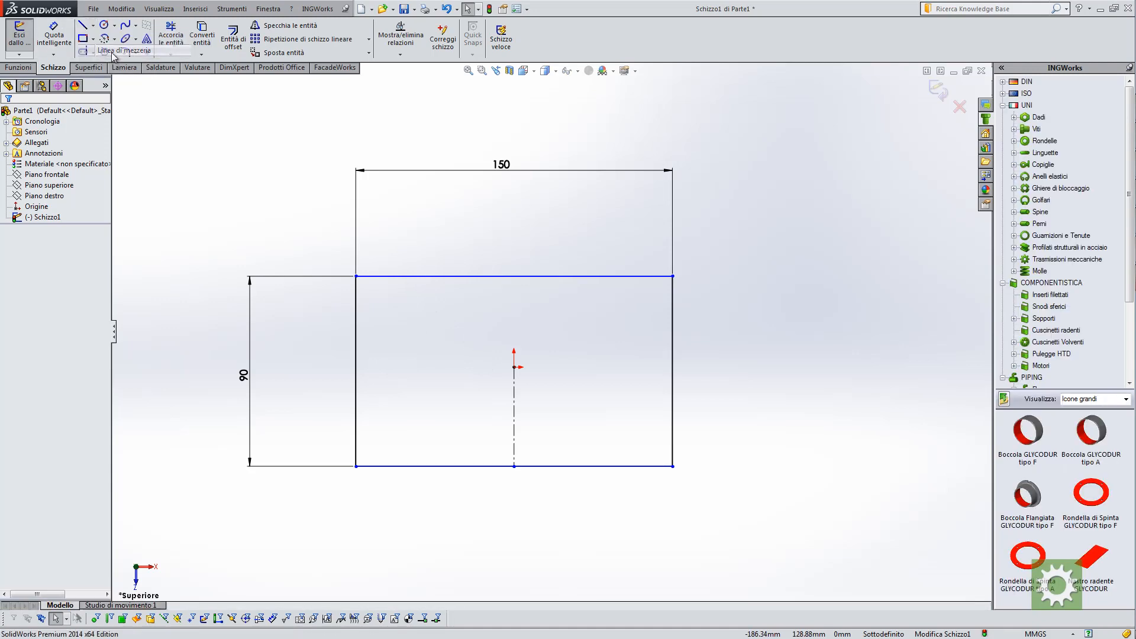
left_click(514, 369)
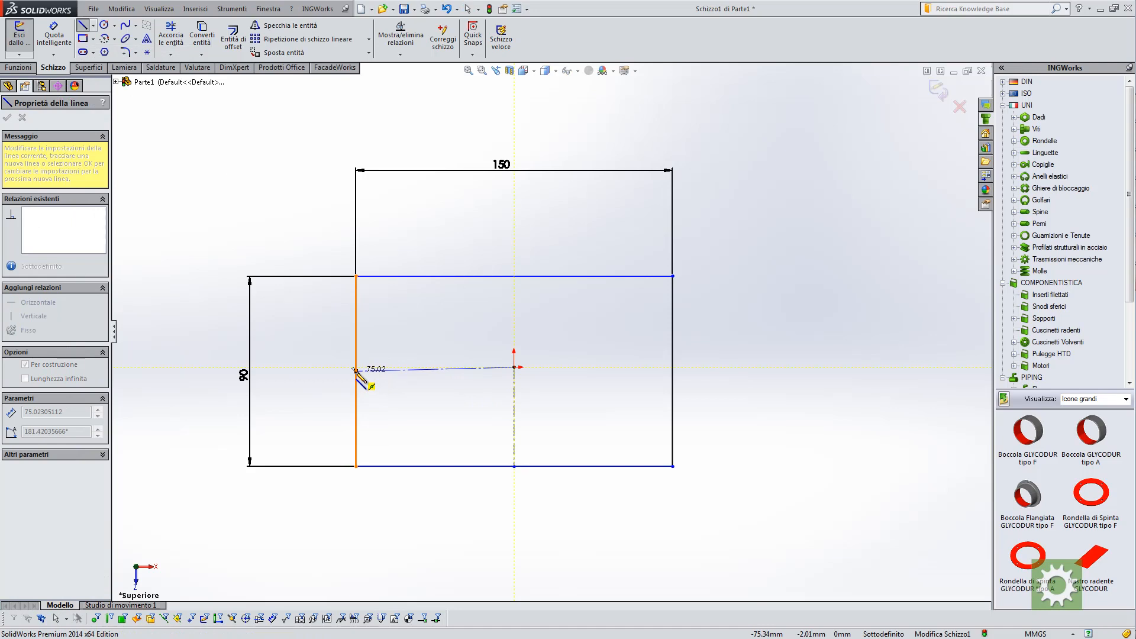
left_click(355, 371)
key("Escape")
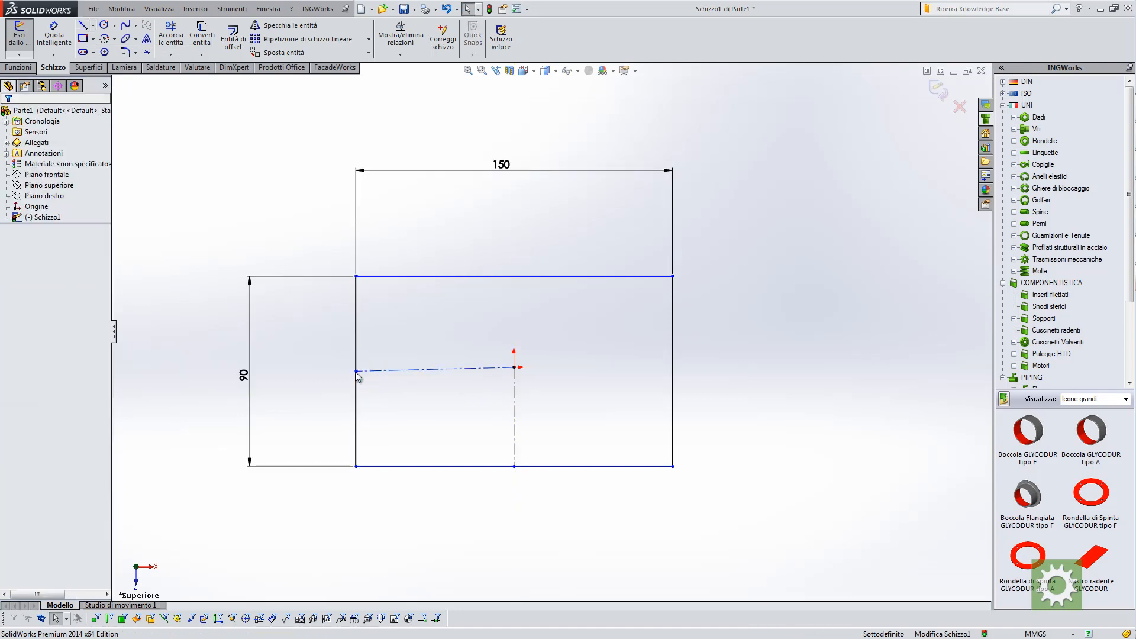
Constrain the centerline running to the rectangle's left side to horizontal (Orizzontale)
left_click(397, 371)
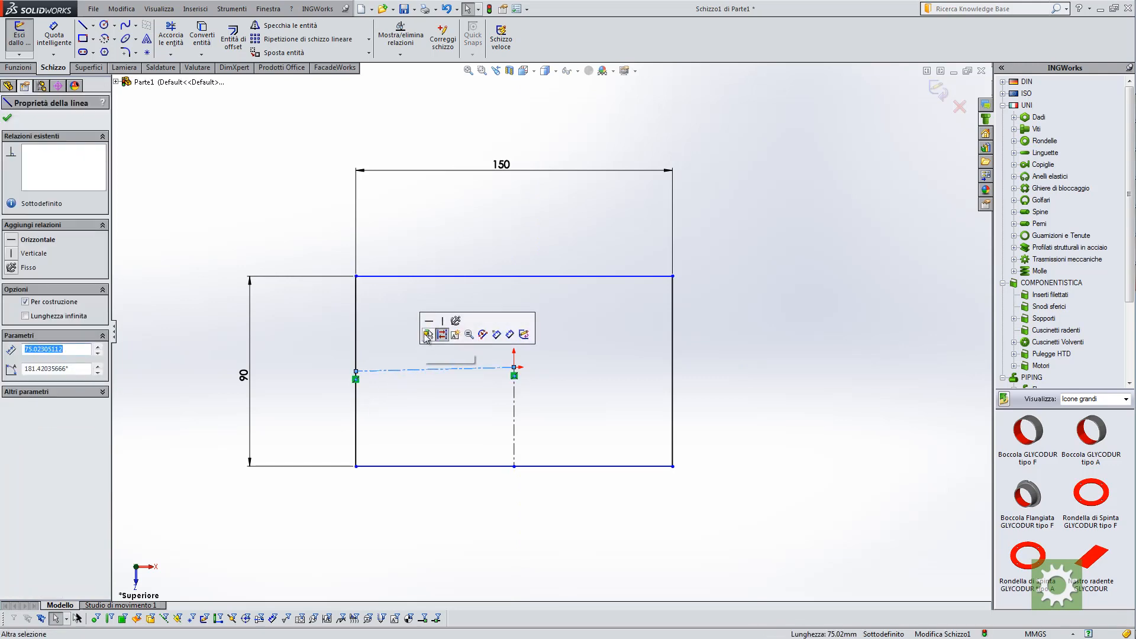
left_click(429, 325)
key("Escape")
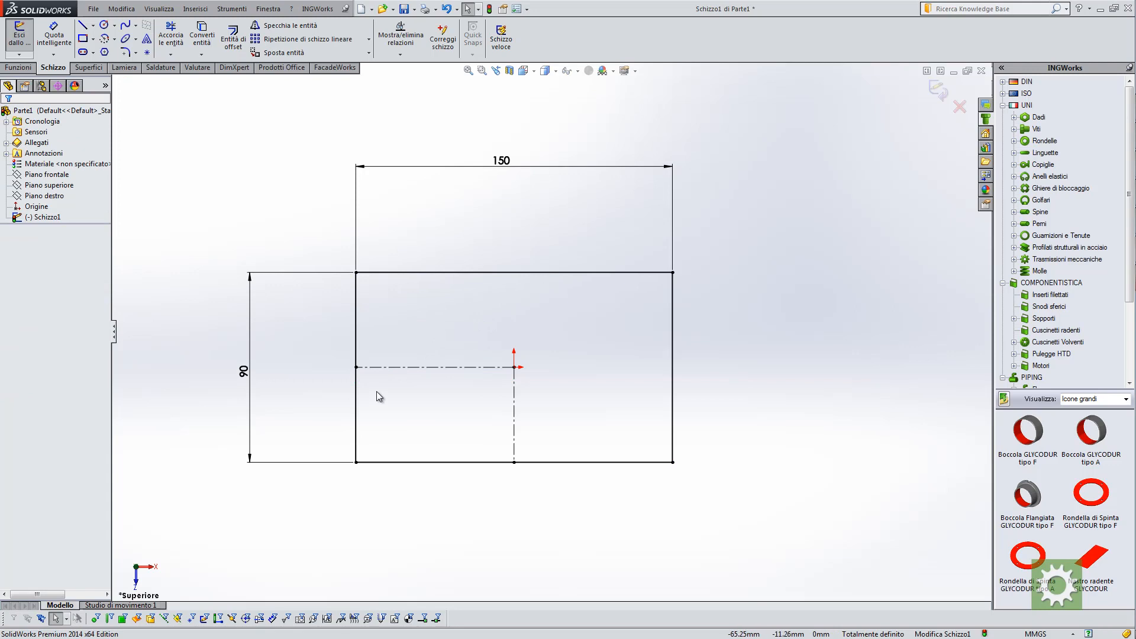
Delete the horizontal and vertical centerlines that start at the origin
left_click(484, 368)
left_click(514, 398, "ctrl")
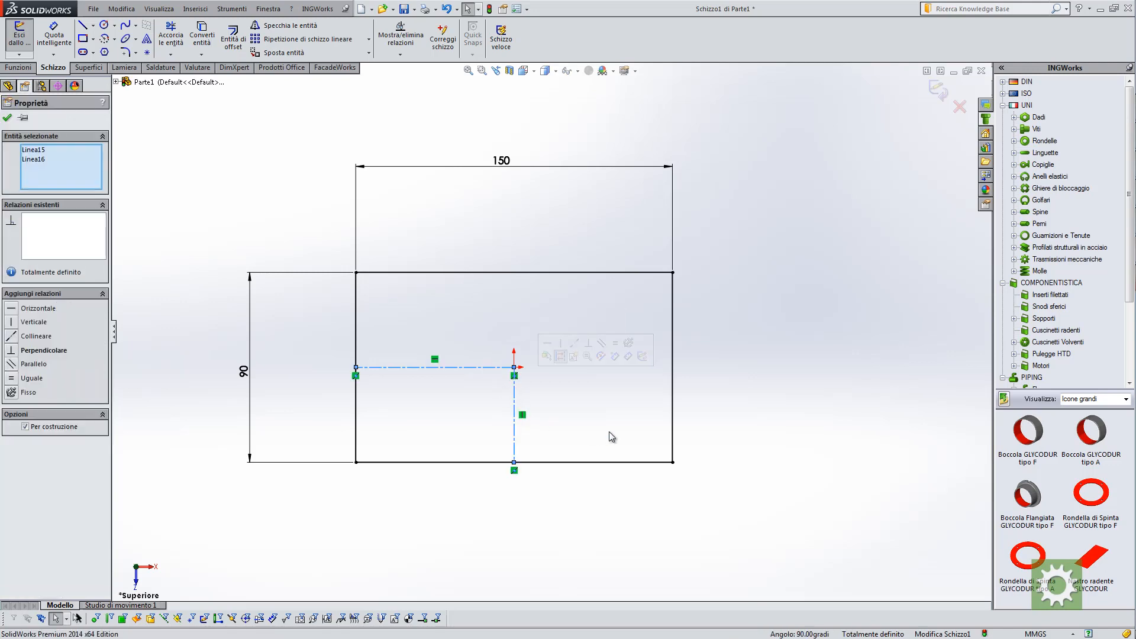
key("Delete")
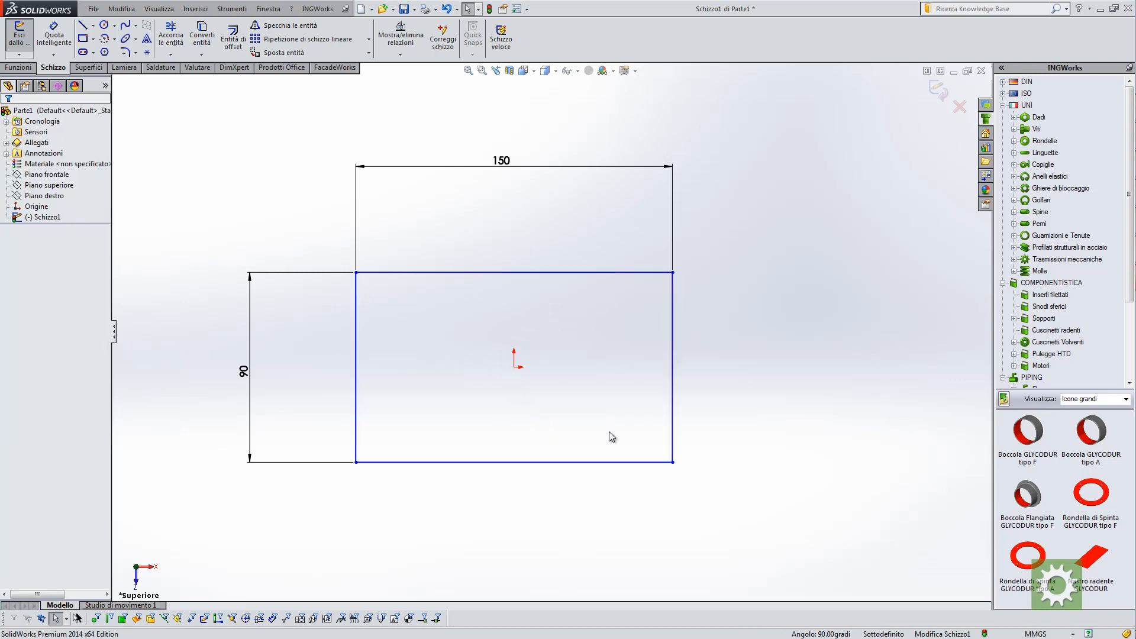
Draw a diagonal centerline from the rectangle's upper-left corner to its lower-right corner and select it
left_click(93, 26)
left_click(122, 51)
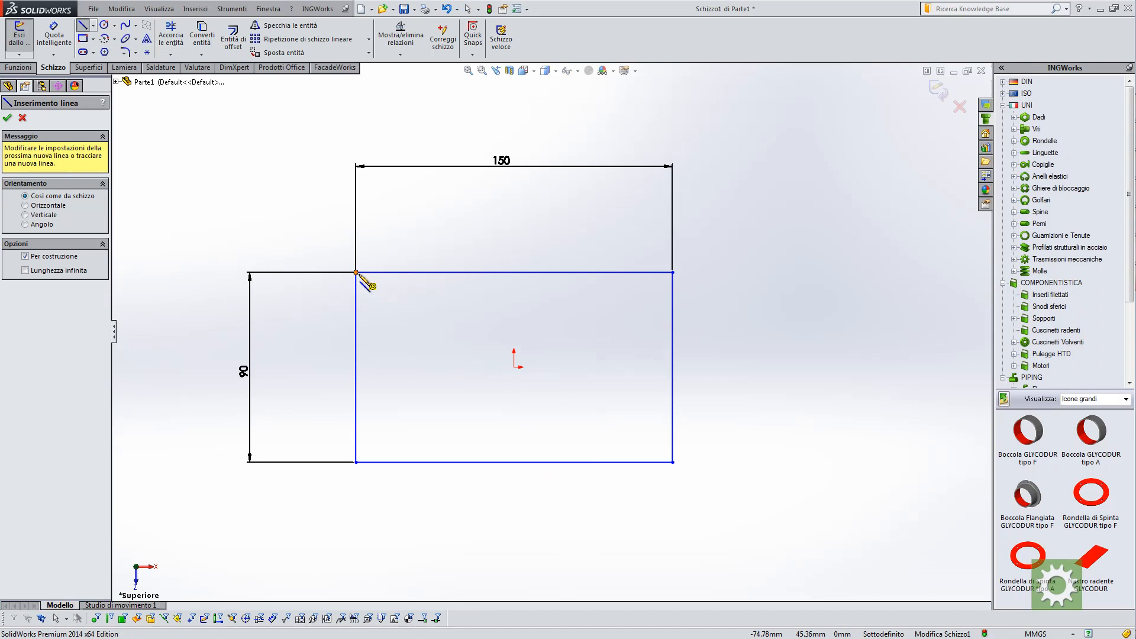
mouse_move(356, 272)
left_mouse_down()
mouse_move(617, 448)
mouse_move(673, 462)
left_mouse_up()
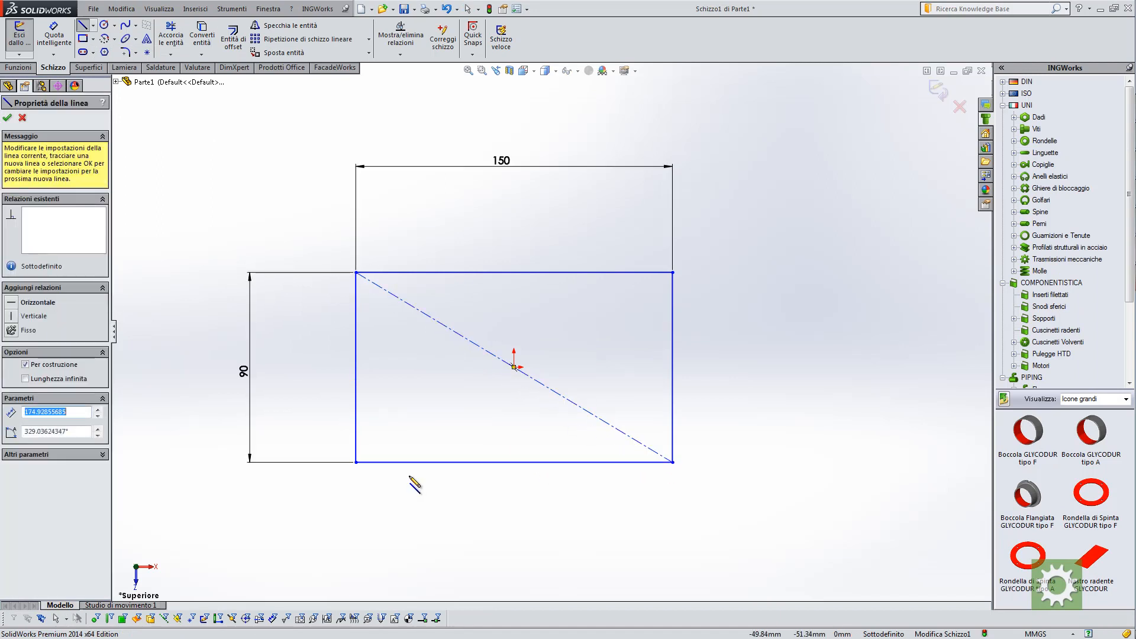
key("Escape")
left_click(527, 375)
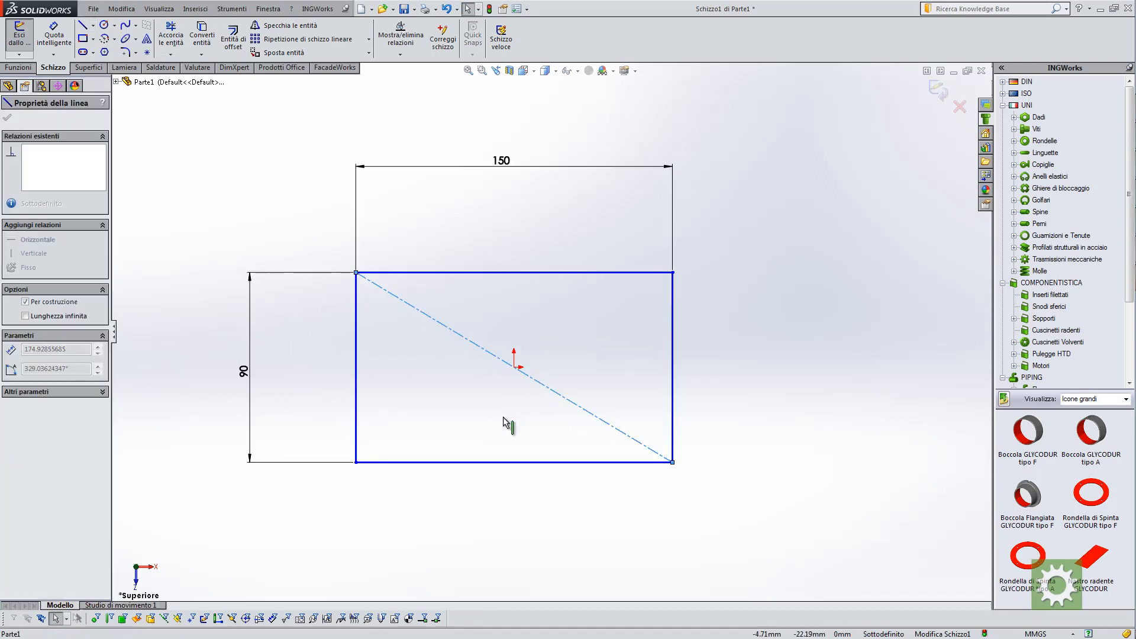
Constrain the origin to the midpoint of the rectangle's diagonal centerline with a Punto intermedio relation
left_click(515, 368, "ctrl")
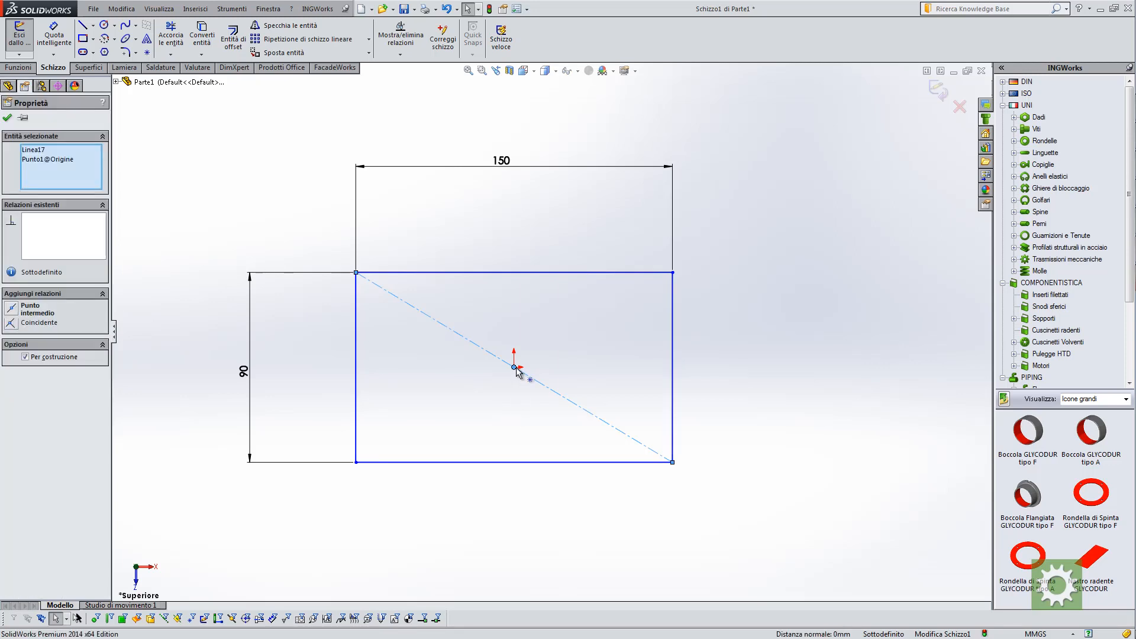
left_click(12, 308)
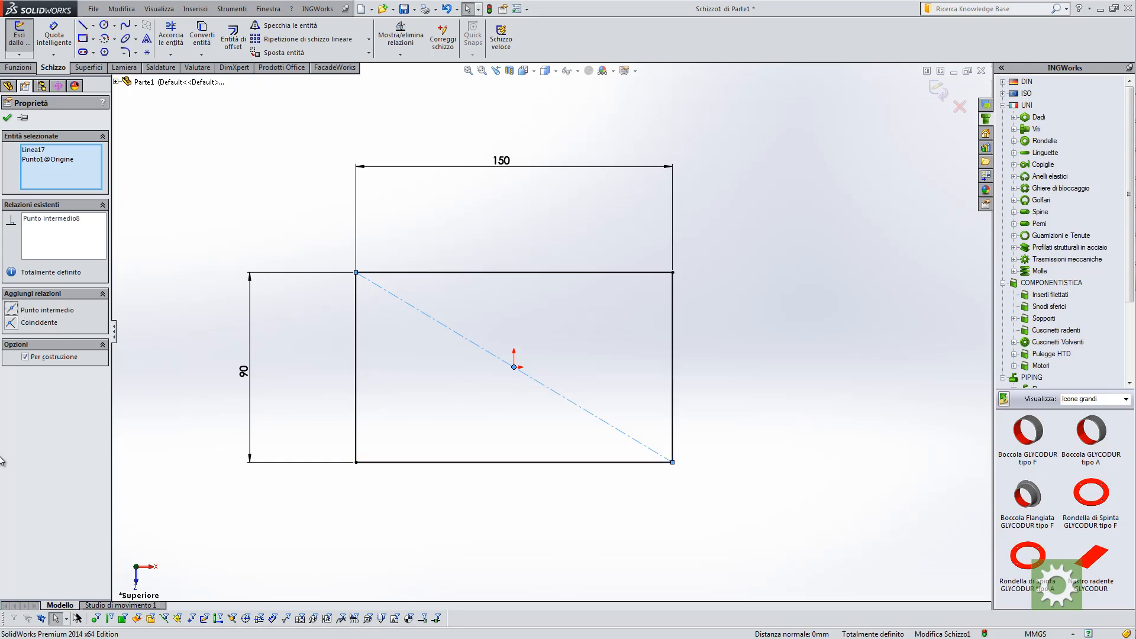
left_click(8, 117)
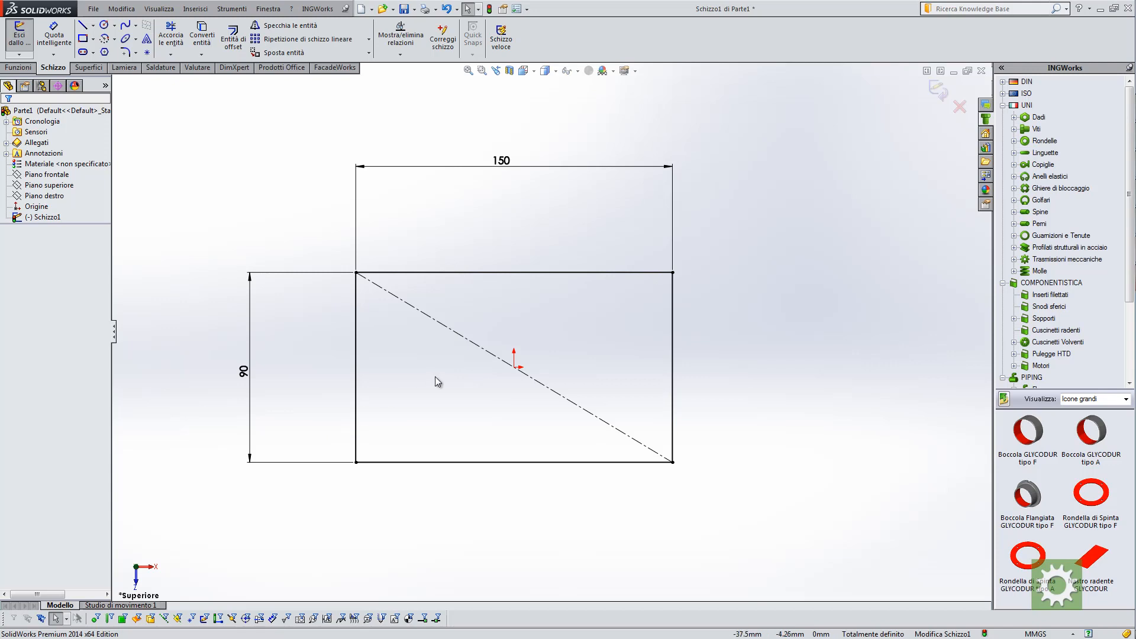
left_click(673, 273)
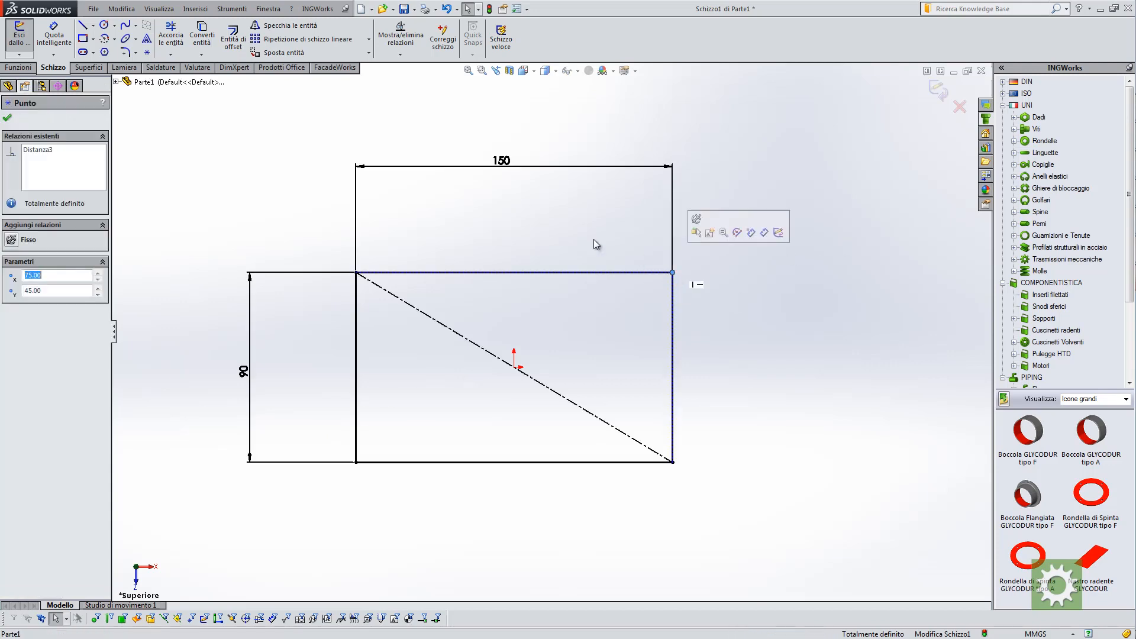
left_click(556, 231)
Set the rectangle's width to 125 mm and its height to 100 mm
scroll(556, 232, "up", 1)
scroll(567, 263, "down", 2)
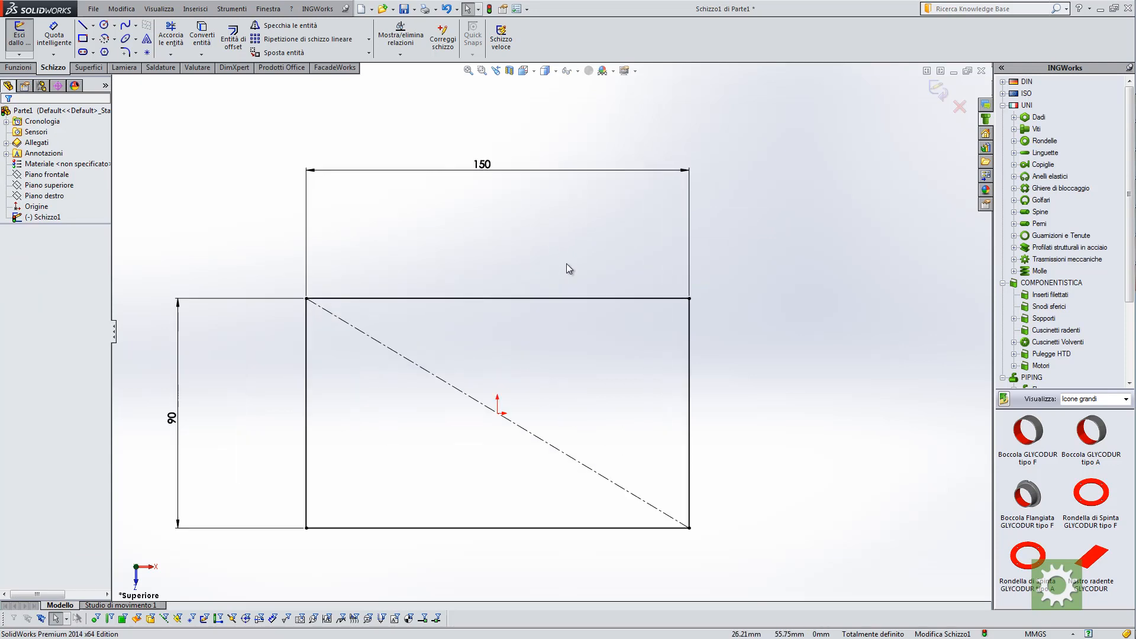
scroll(530, 251, "up", 1)
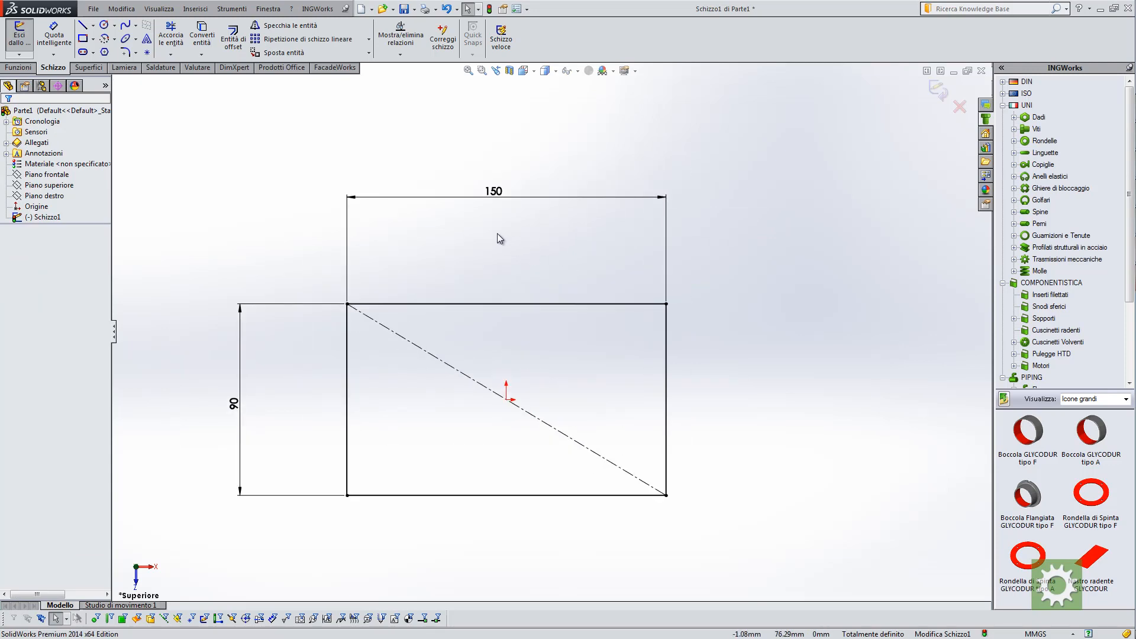
double_click(494, 199)
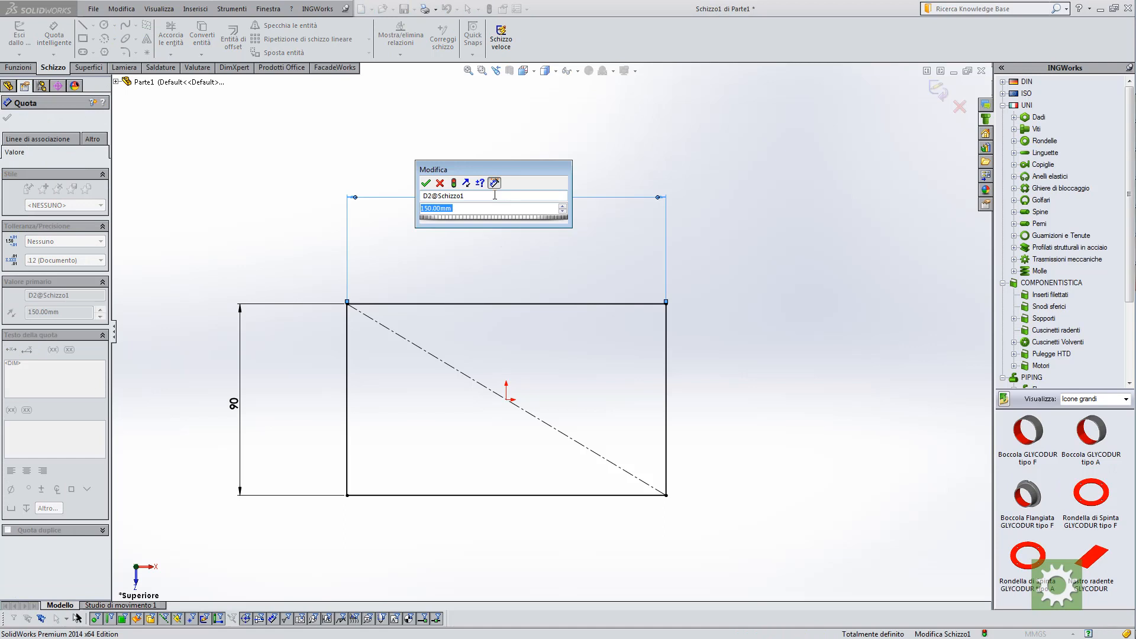
type("125")
key("Return")
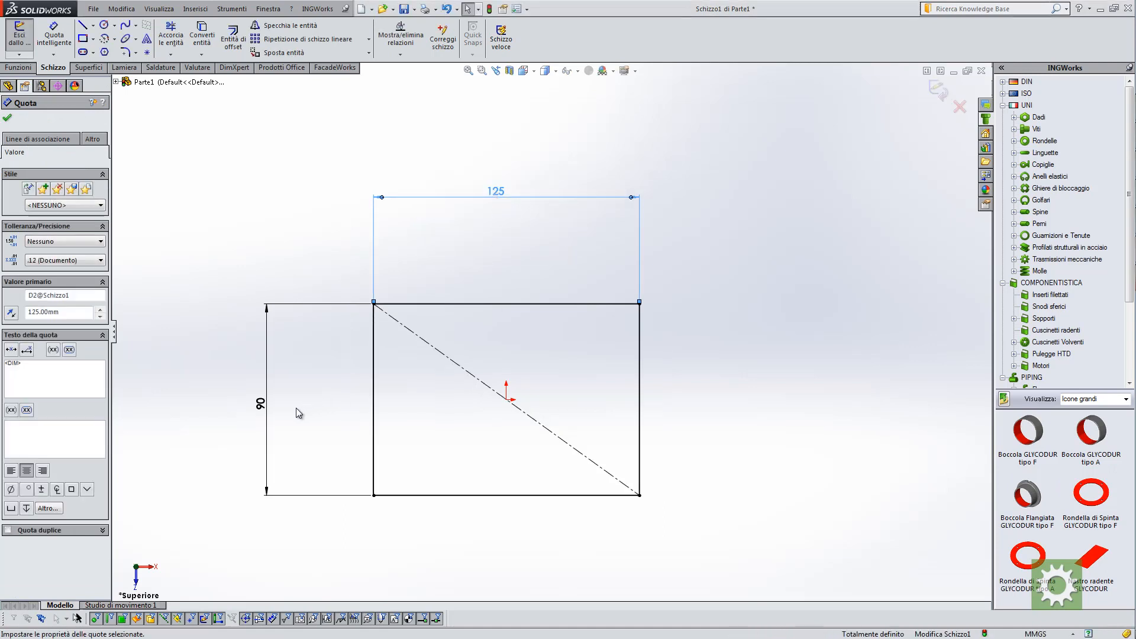
double_click(261, 404)
type("100")
key("Return")
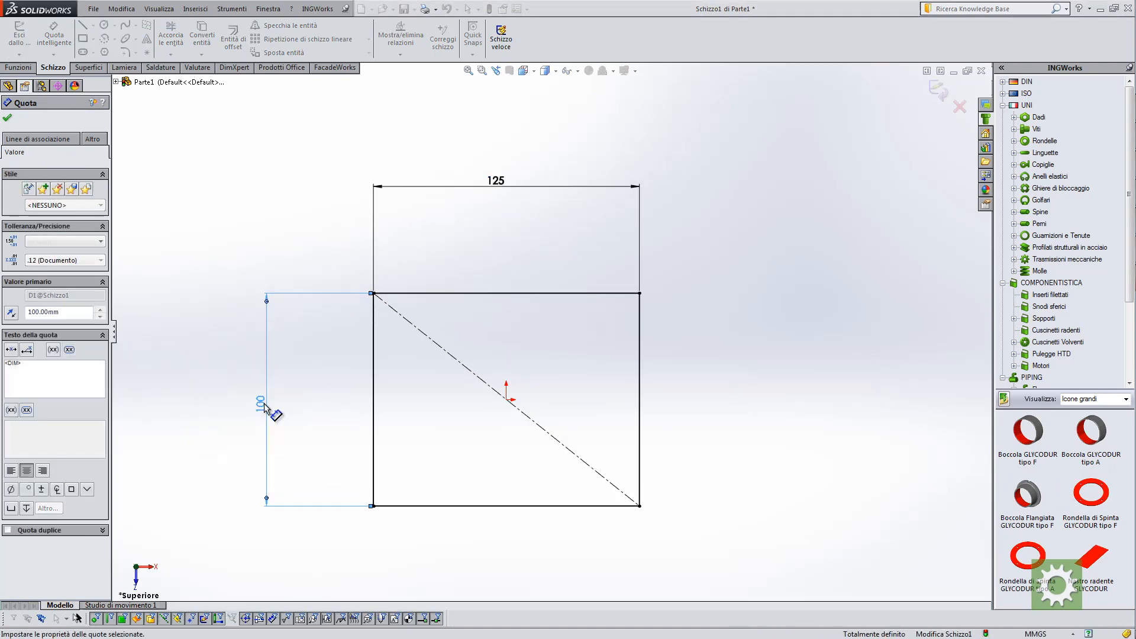
left_click(562, 339)
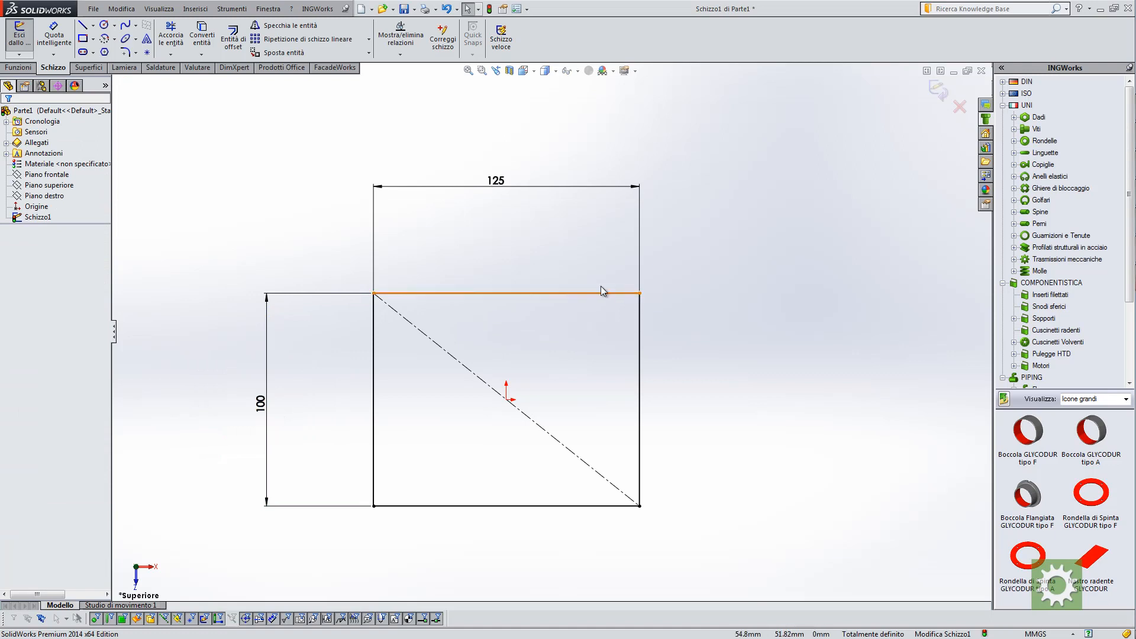
Examine the rectangle's sides and their relations, and view the centred sketch from several angles
left_click(638, 316)
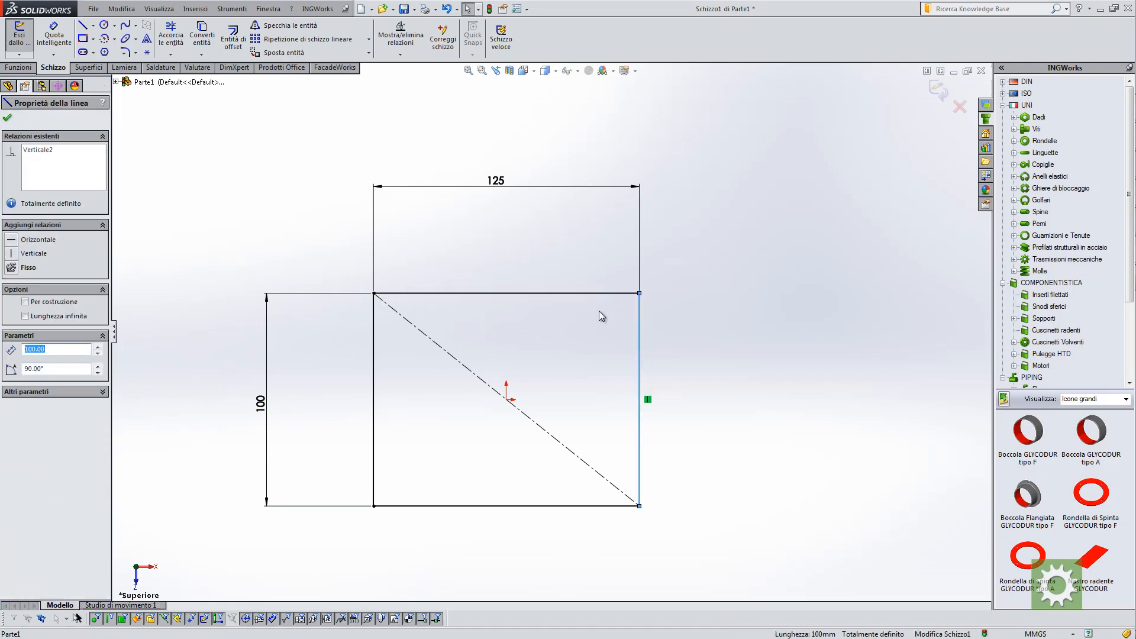
left_click(591, 294)
left_click(541, 260)
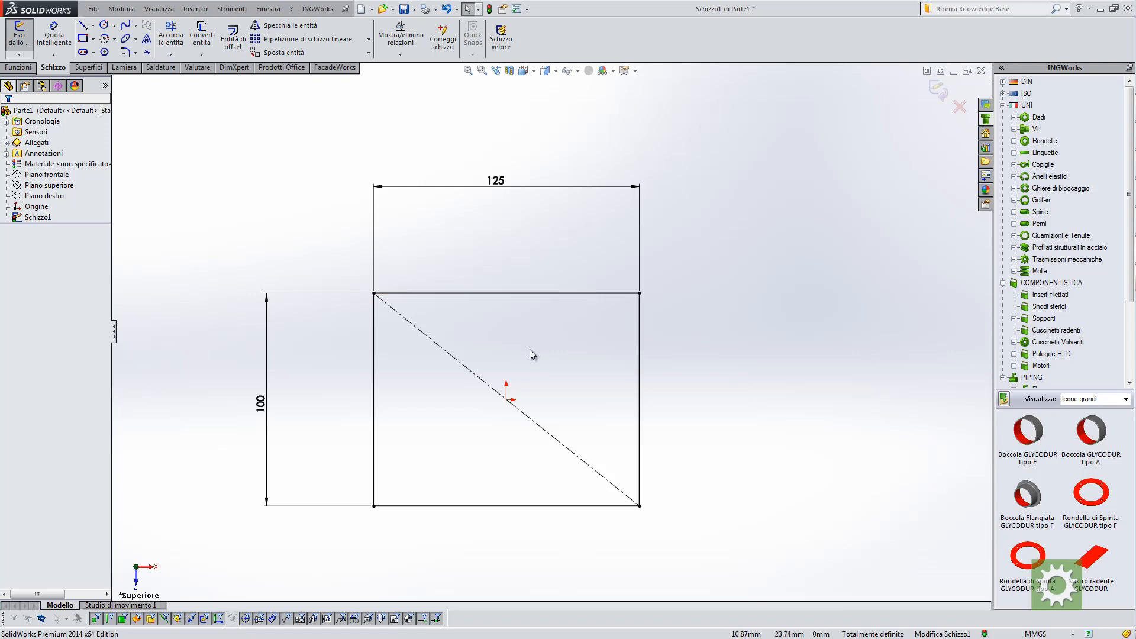
key("z")
mouse_move(530, 349)
middle_mouse_down()
mouse_move(530, 264)
mouse_move(515, 229)
middle_mouse_up()
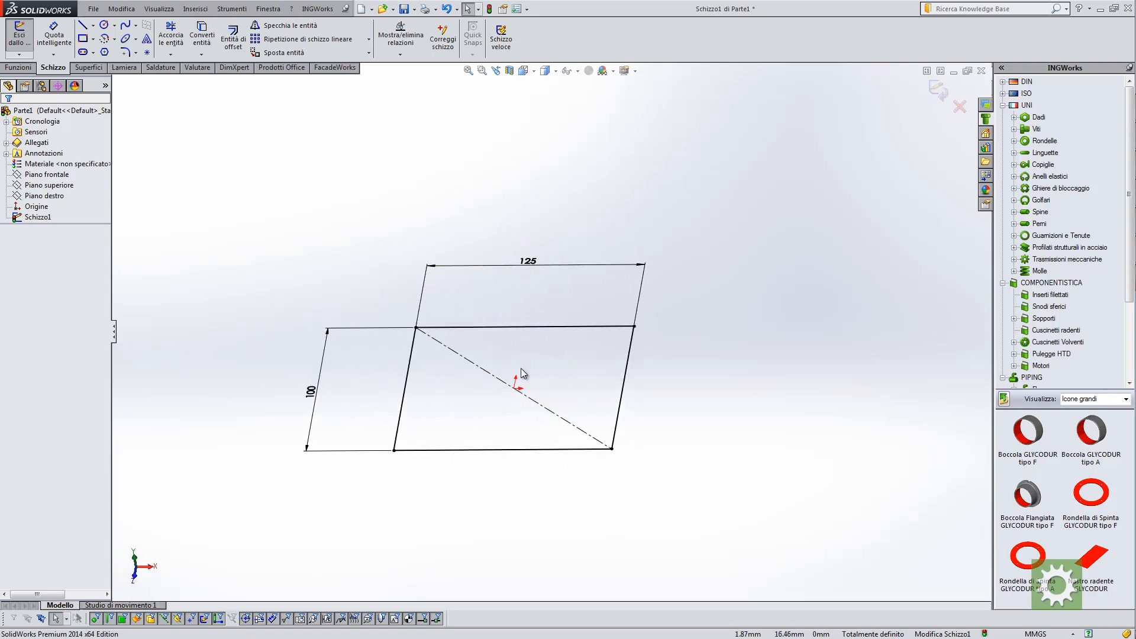
scroll(522, 372, "down", 1)
mouse_move(516, 360)
middle_mouse_down()
mouse_move(580, 317)
mouse_move(580, 334)
middle_mouse_up()
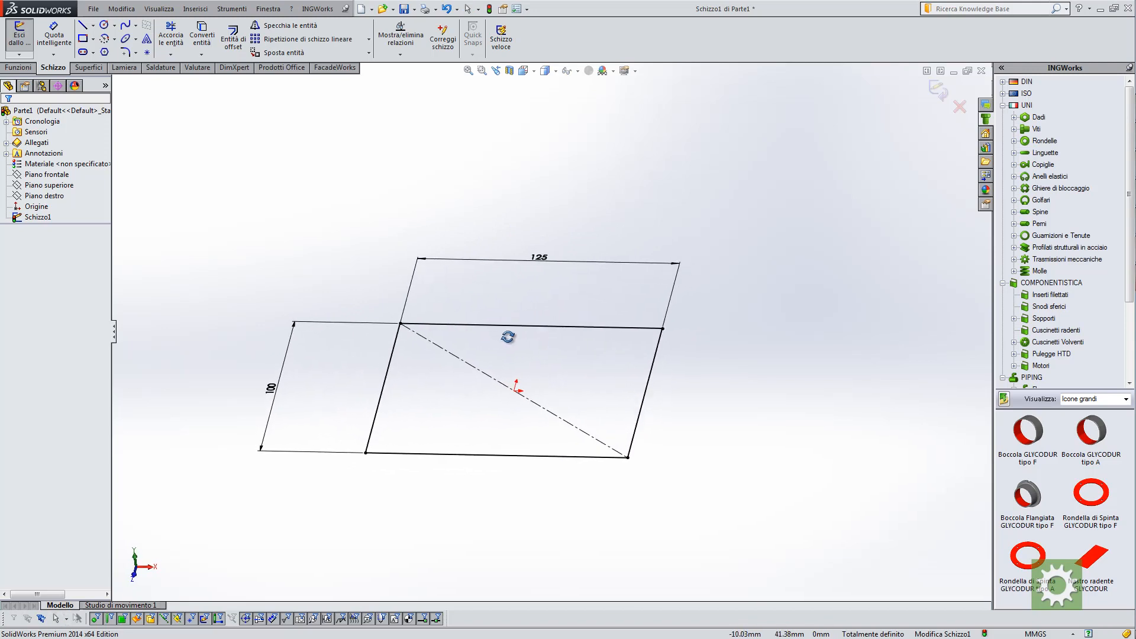
scroll(514, 363, "down", 1)
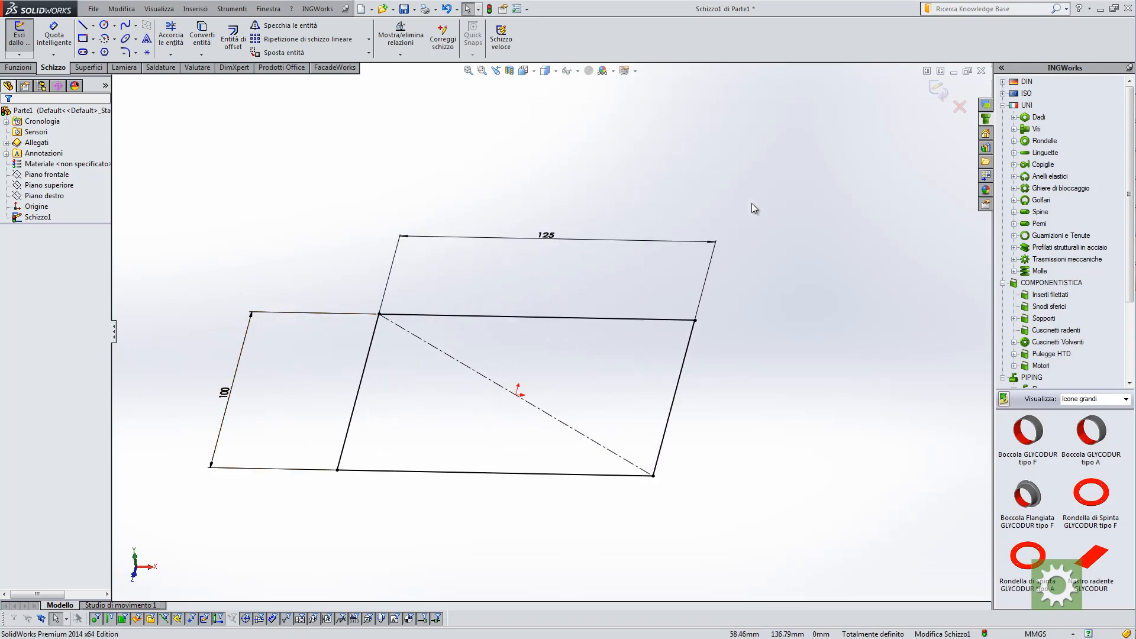
mouse_move(526, 349)
middle_mouse_down()
mouse_move(501, 440)
mouse_move(474, 401)
mouse_move(517, 428)
mouse_move(516, 457)
middle_mouse_up()
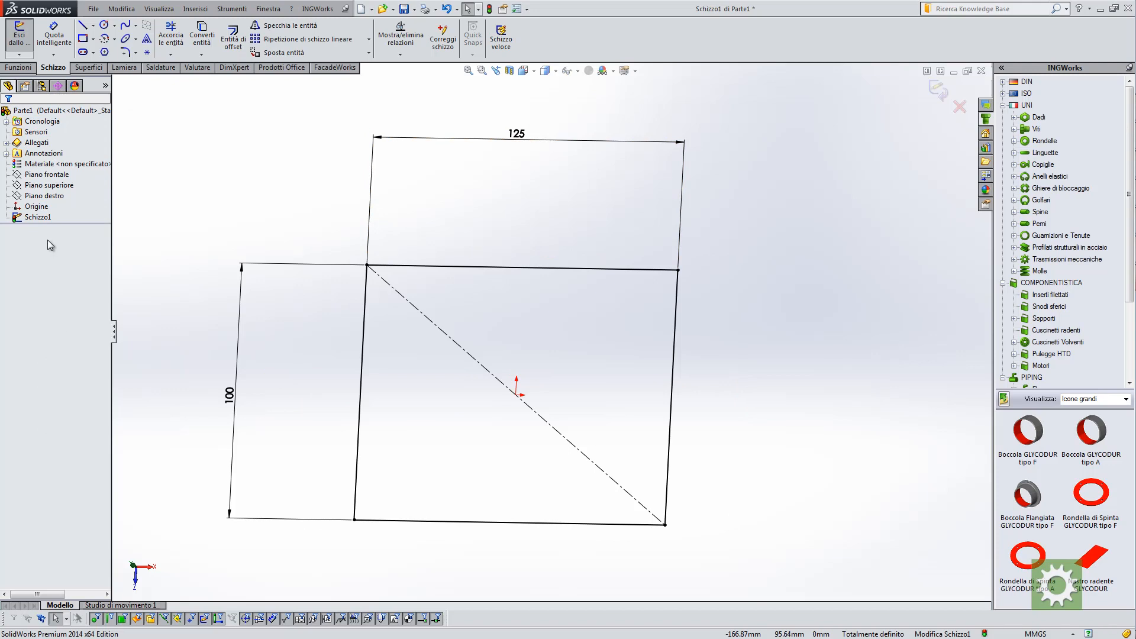
left_click(41, 217)
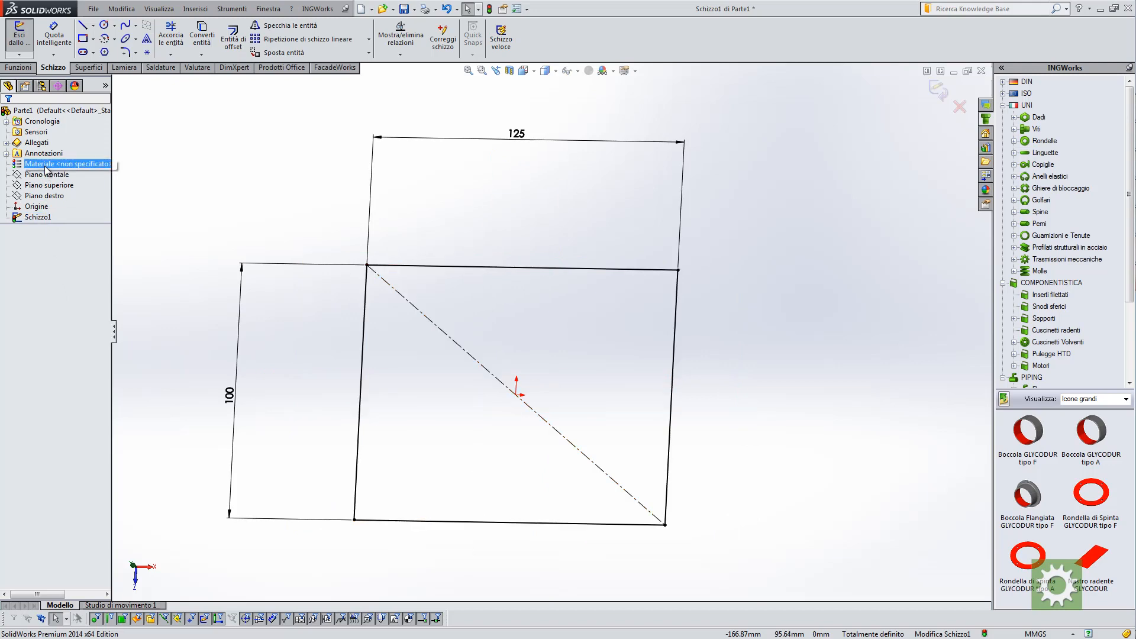
left_click(361, 345)
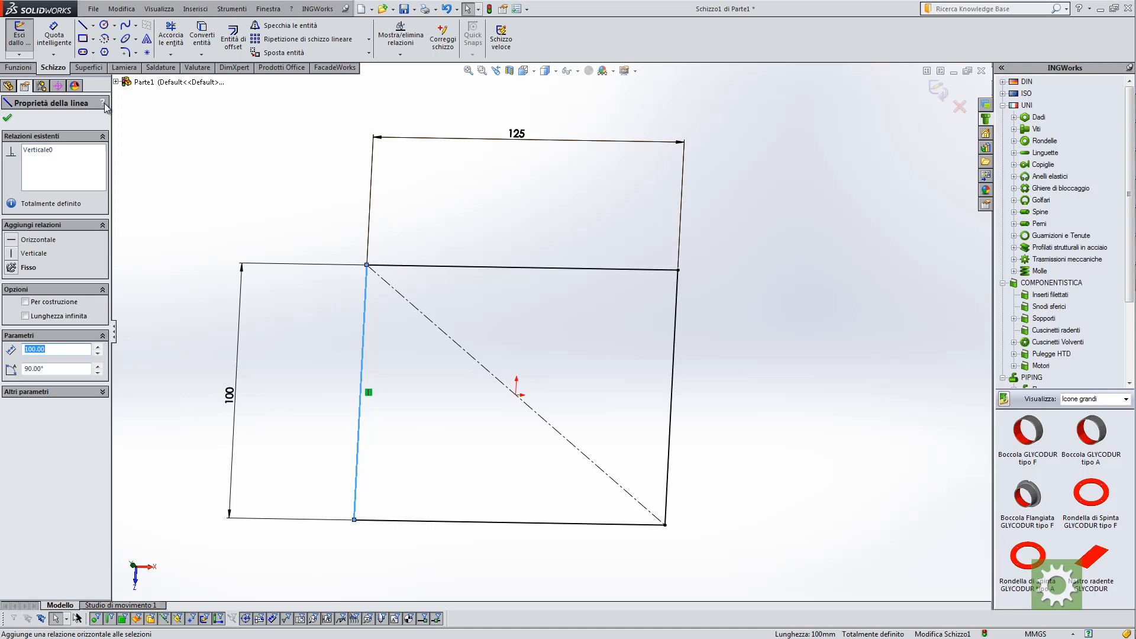
left_click(8, 117)
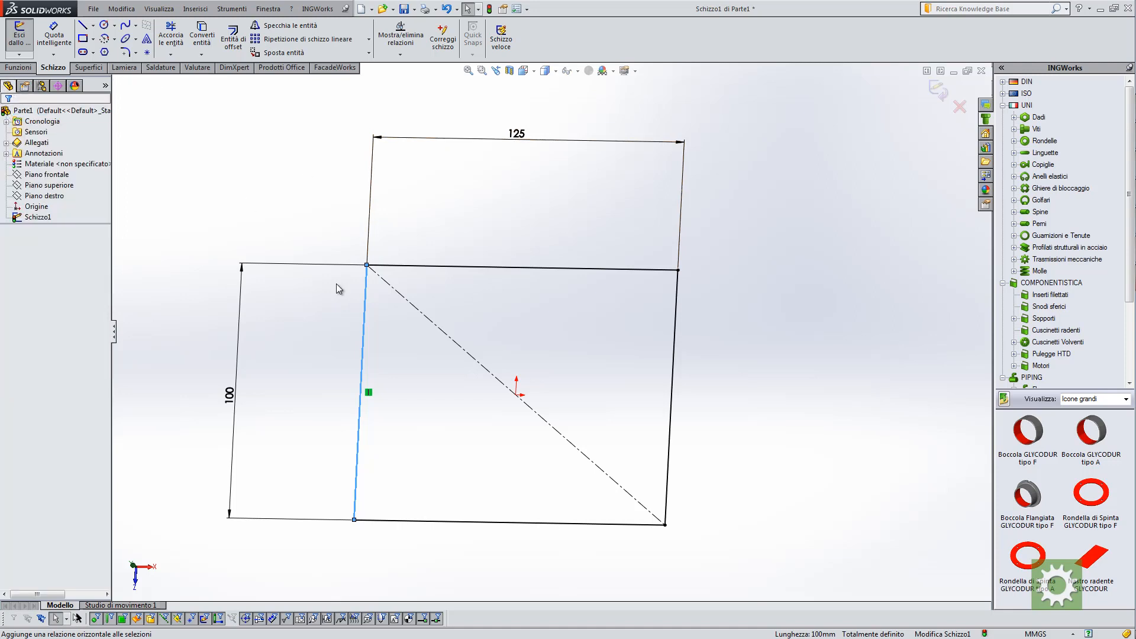
middle_click_drag(474, 314, 512, 309)
left_click(484, 318)
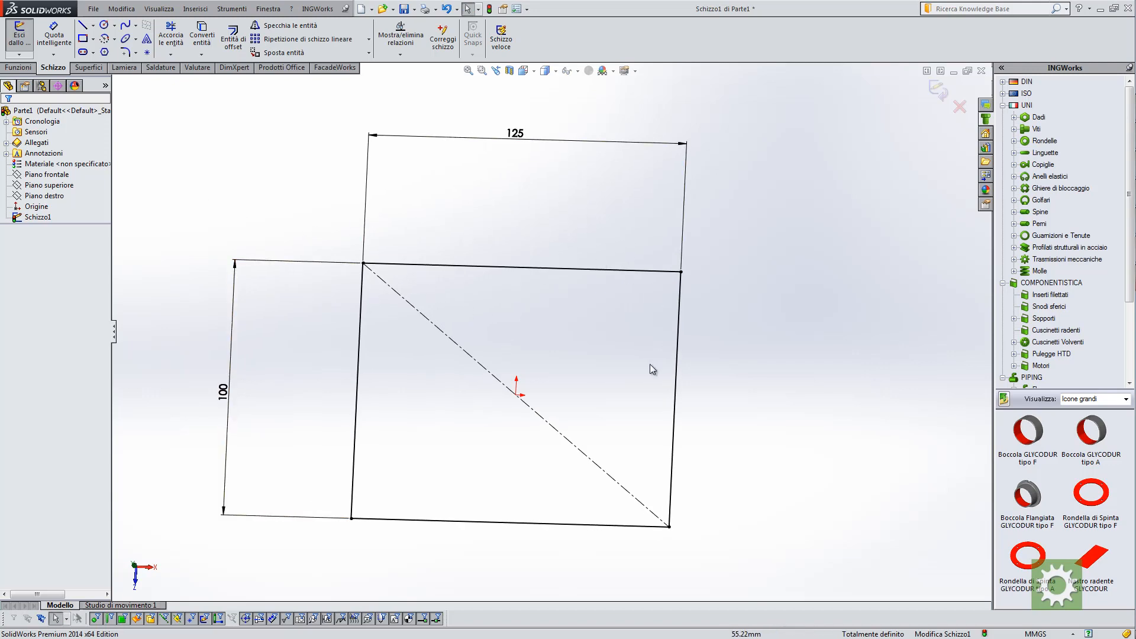
Start a base extrusion (Estrusione base) of the rectangle sketch from the sketch plane
mouse_move(650, 367)
middle_mouse_down()
mouse_move(586, 312)
mouse_move(581, 319)
middle_mouse_up()
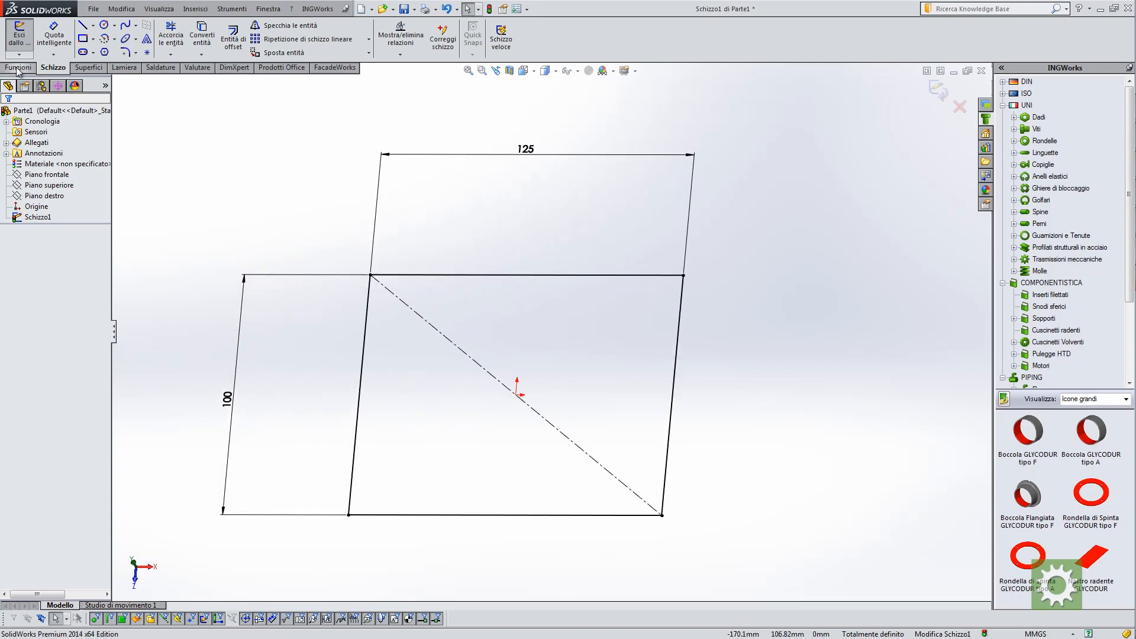
left_click(17, 69)
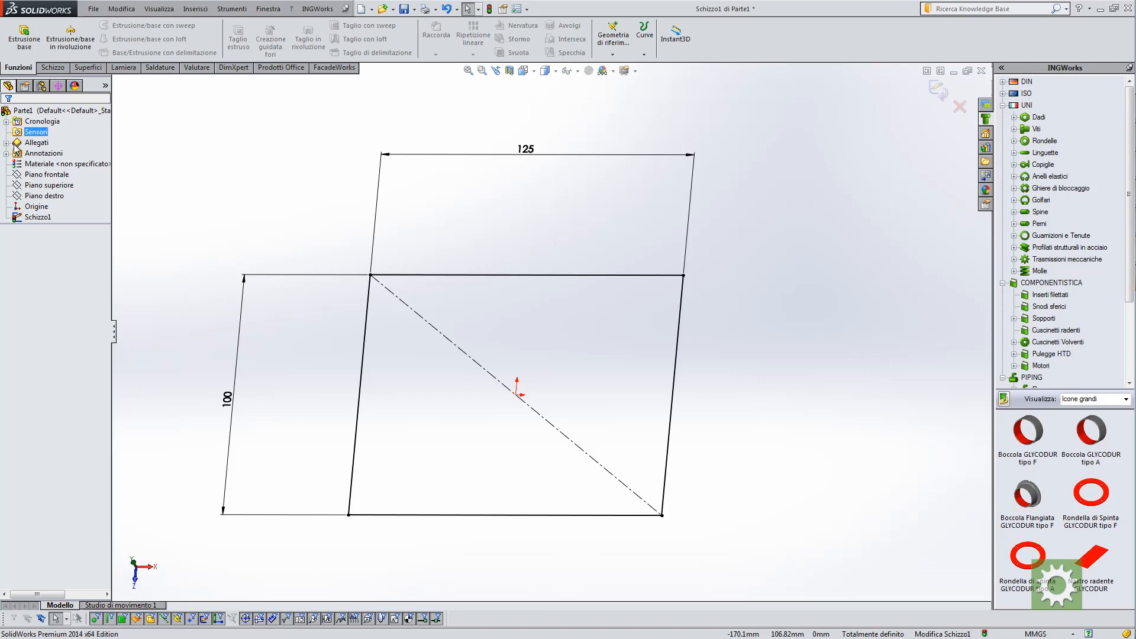
left_click(25, 36)
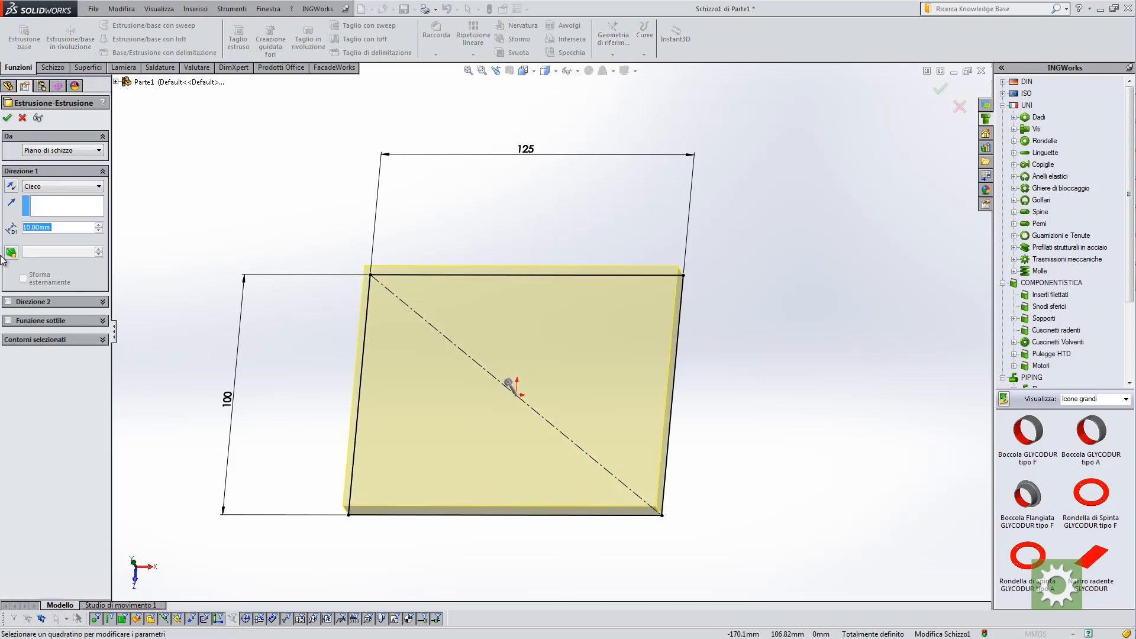
middle_click_drag(310, 342, 292, 246)
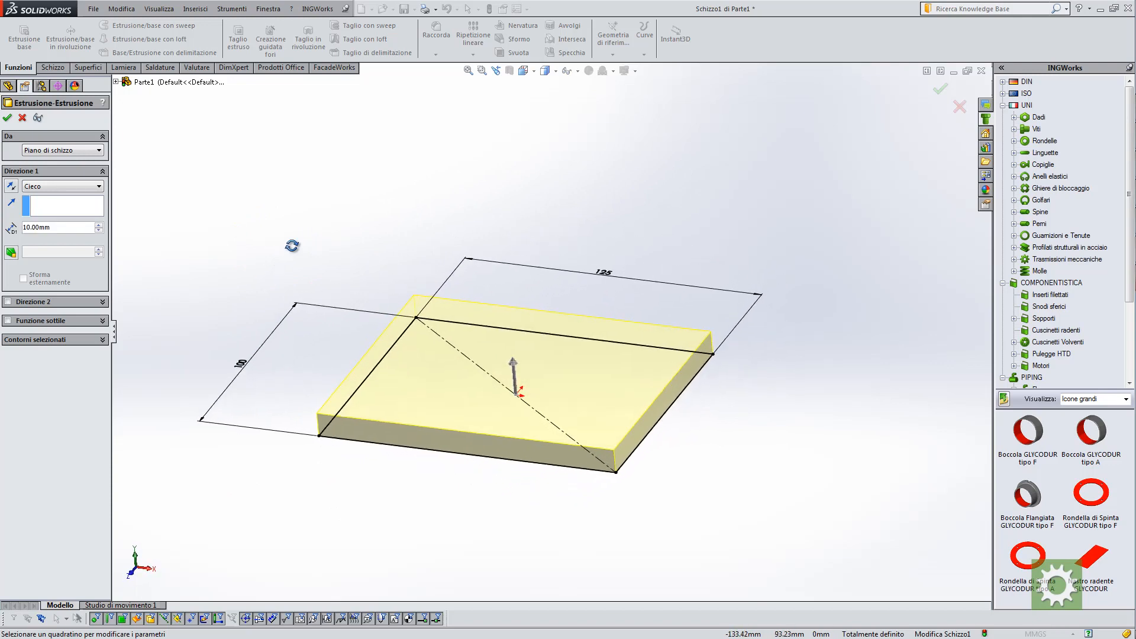
scroll(404, 403, "down", 2)
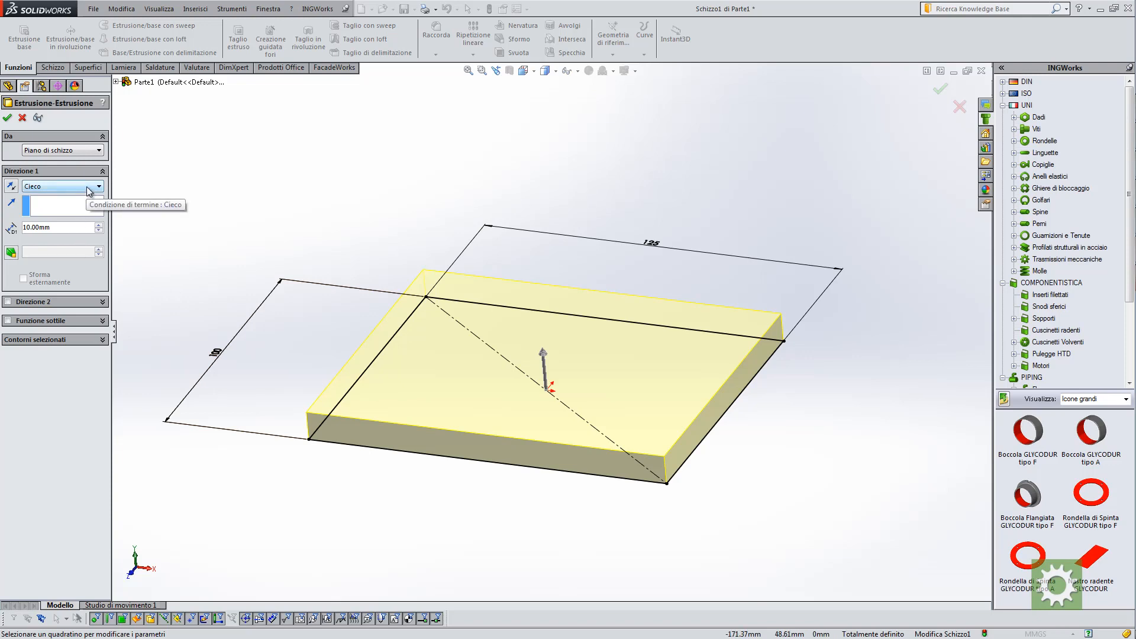
Try the Piano intermedio end condition for the extrusion and inspect the preview on both sides of the sketch plane
left_click(87, 187)
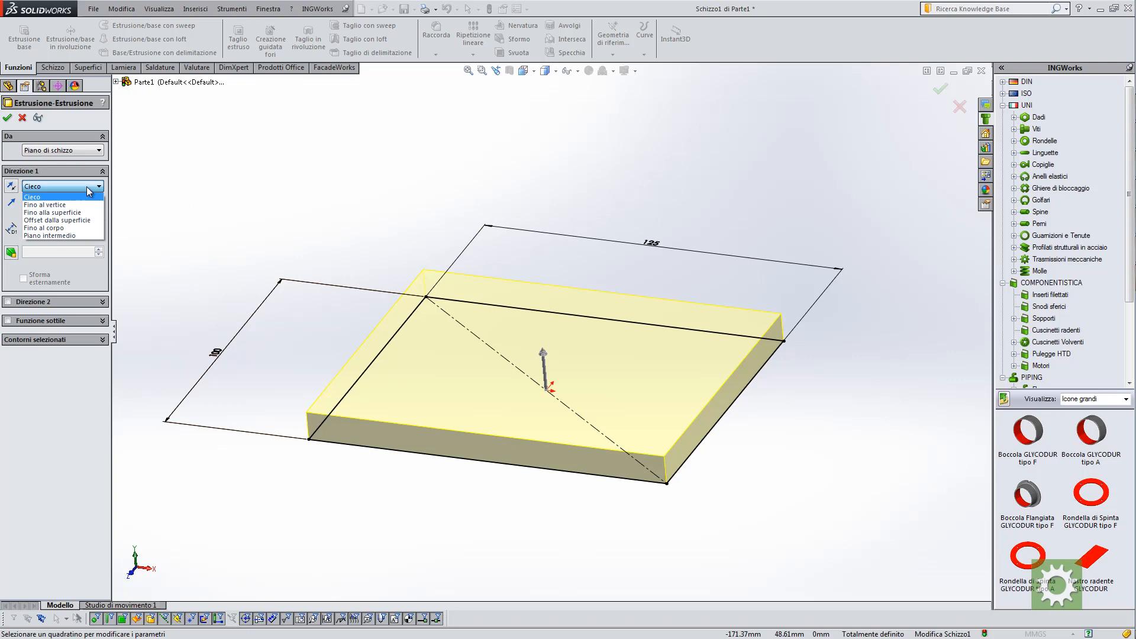
left_click(62, 235)
middle_click_drag(242, 301, 357, 367)
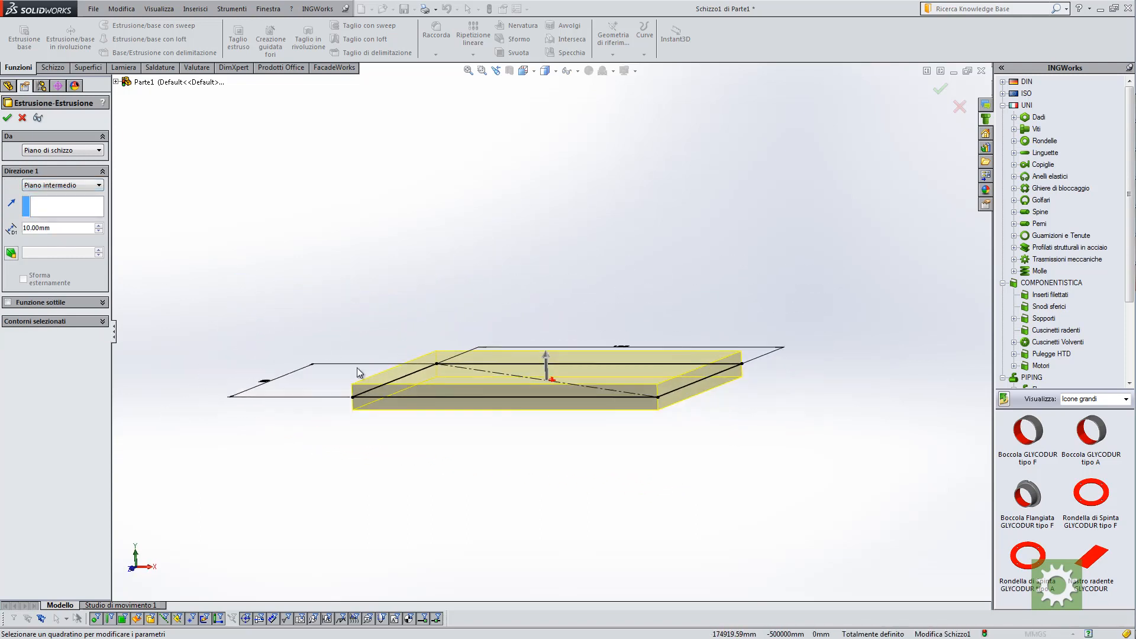
scroll(413, 392, "down", 2)
scroll(335, 385, "down", 2)
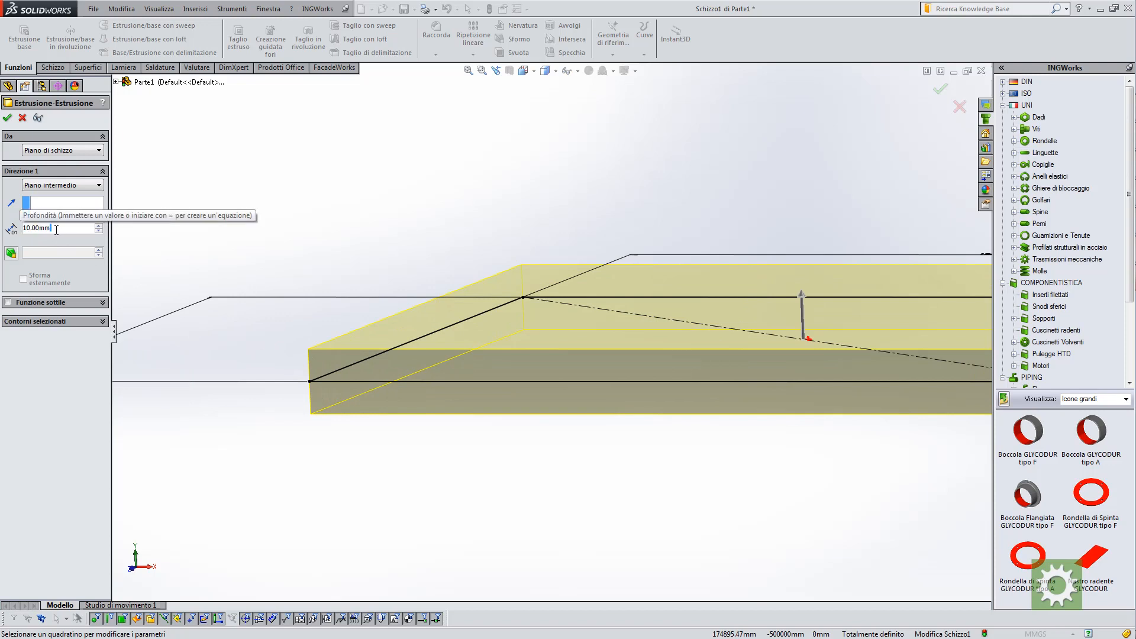
scroll(630, 354, "up", 3)
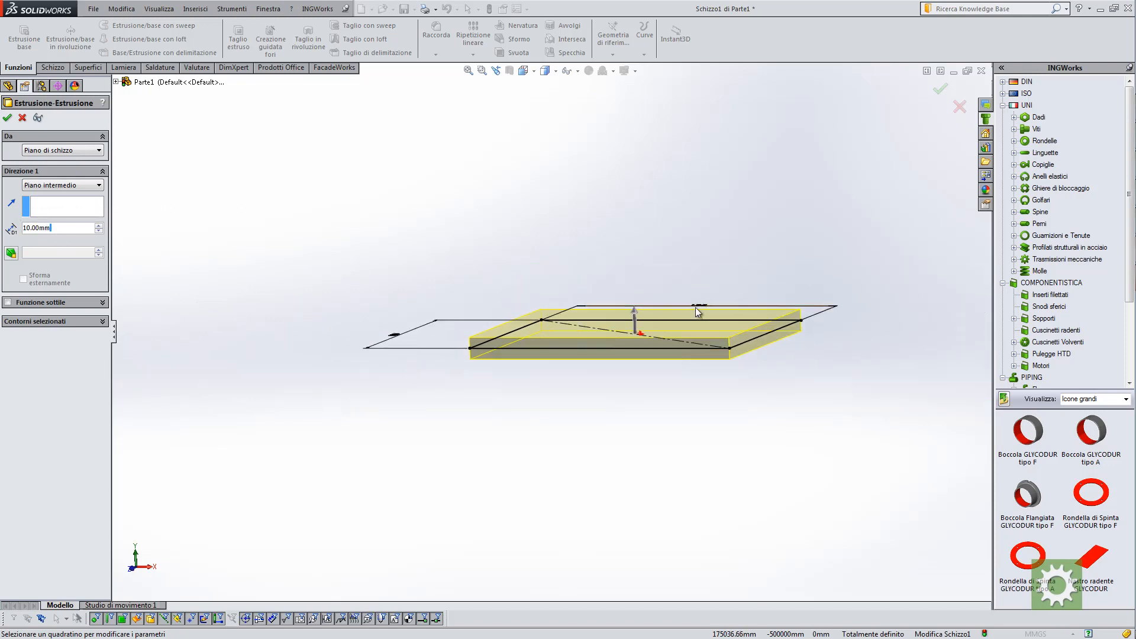
middle_click_drag(695, 307, 512, 278)
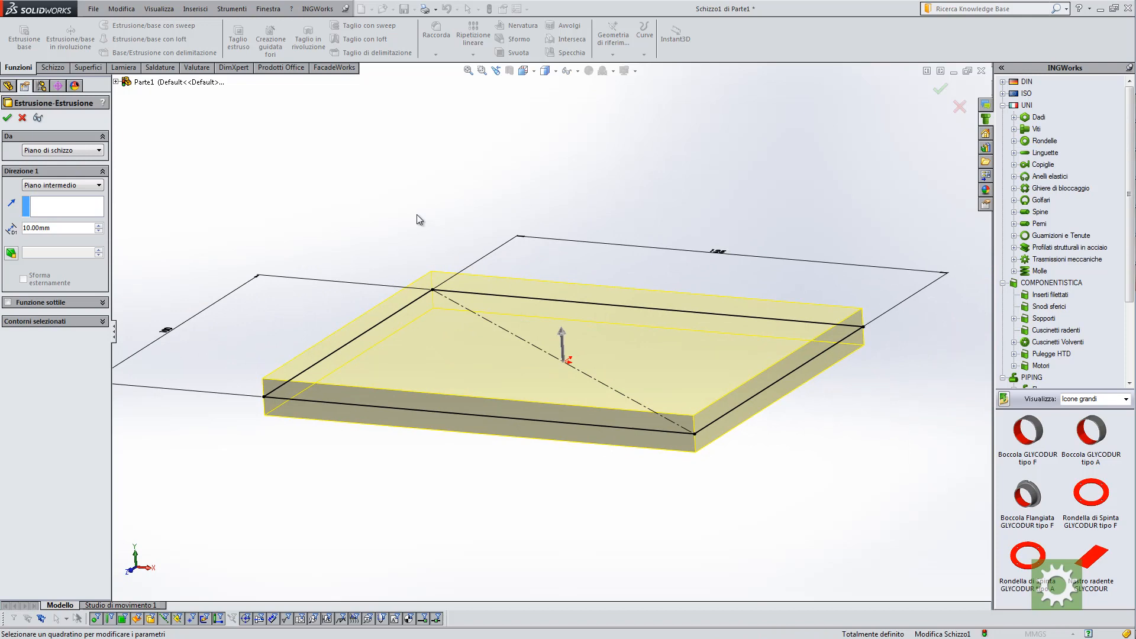
scroll(385, 234, "up", 2)
middle_click_drag(375, 243, 381, 224)
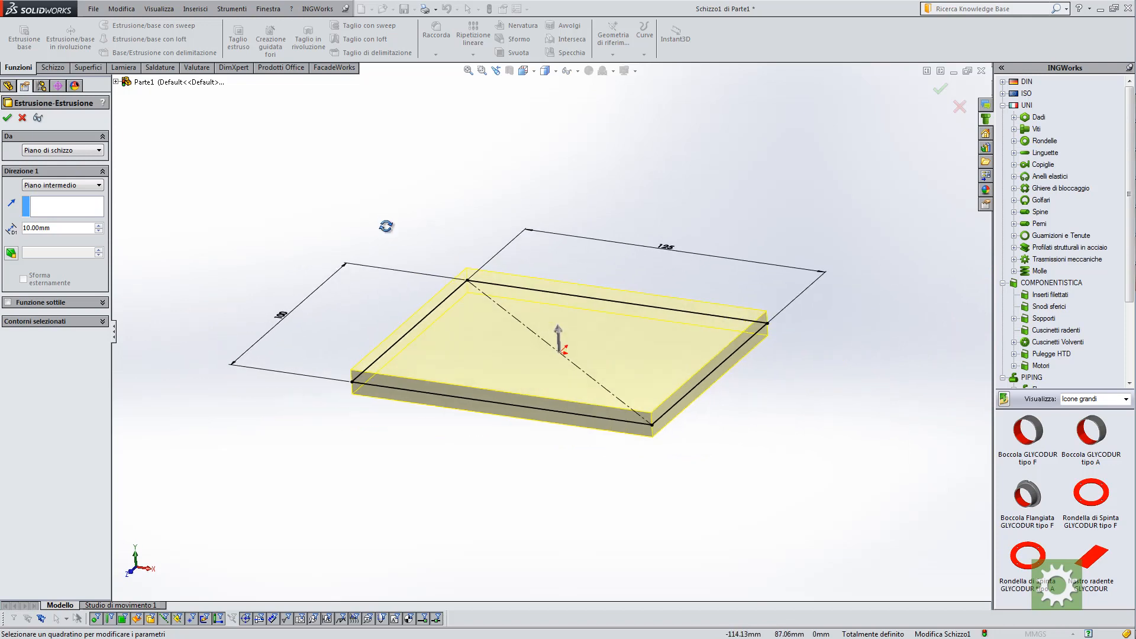
middle_click_drag(518, 278, 443, 297)
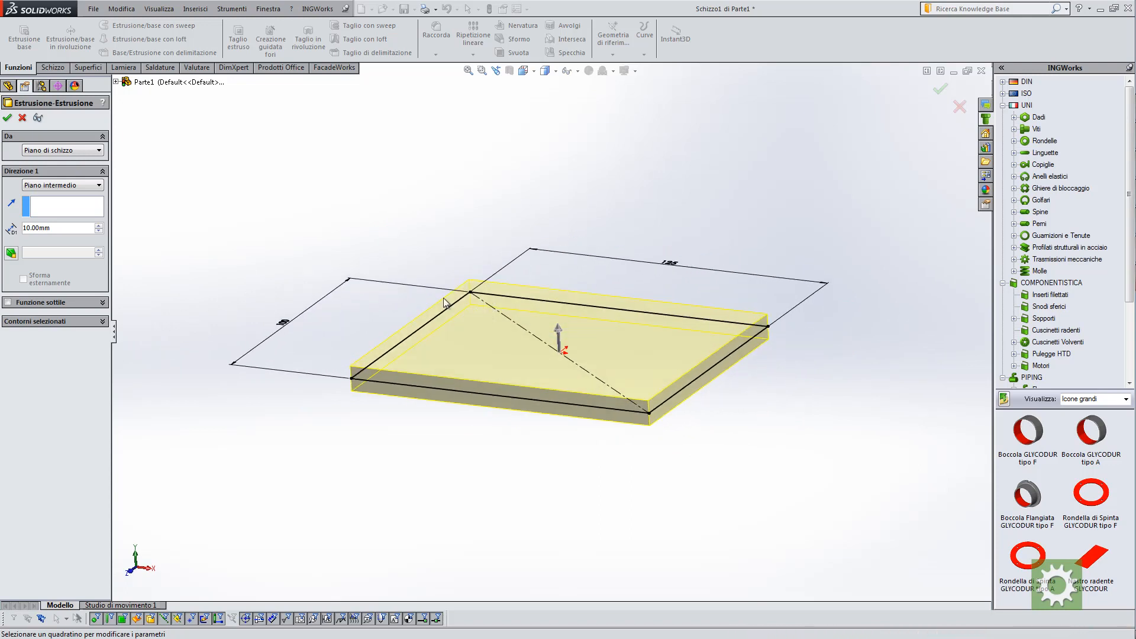
Set the extrusion's end condition to Cieco and pull its depth upward to 19 mm
left_click(88, 186)
left_click(75, 196)
mouse_move(255, 249)
middle_mouse_down()
mouse_move(260, 236)
mouse_move(265, 257)
middle_mouse_up()
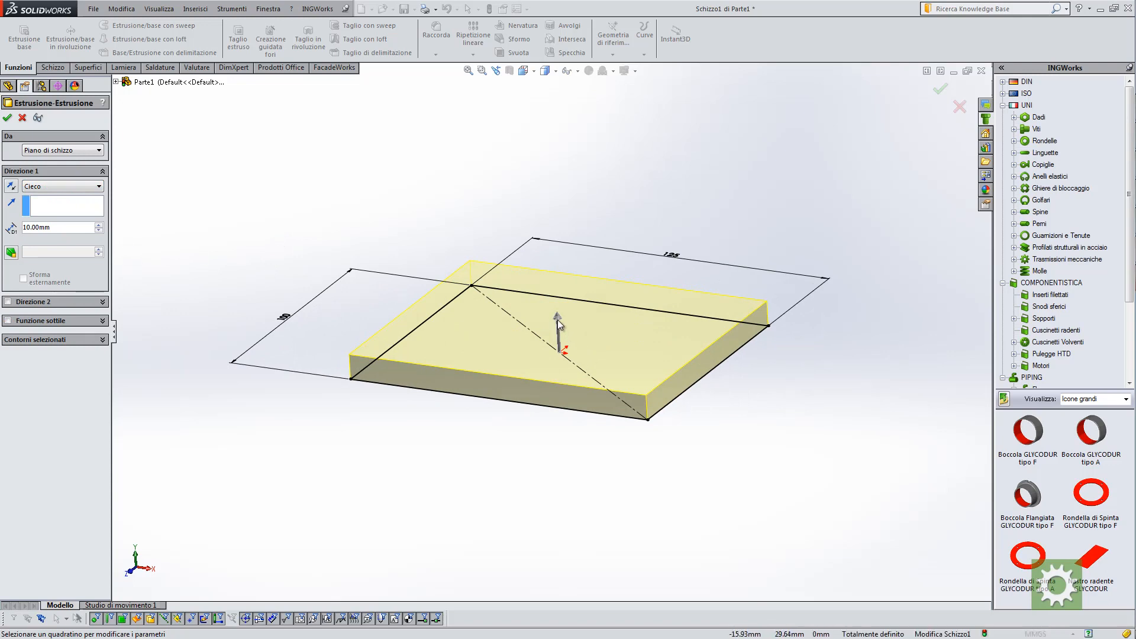
mouse_move(556, 319)
left_mouse_down()
mouse_move(556, 290)
mouse_move(558, 311)
left_mouse_up()
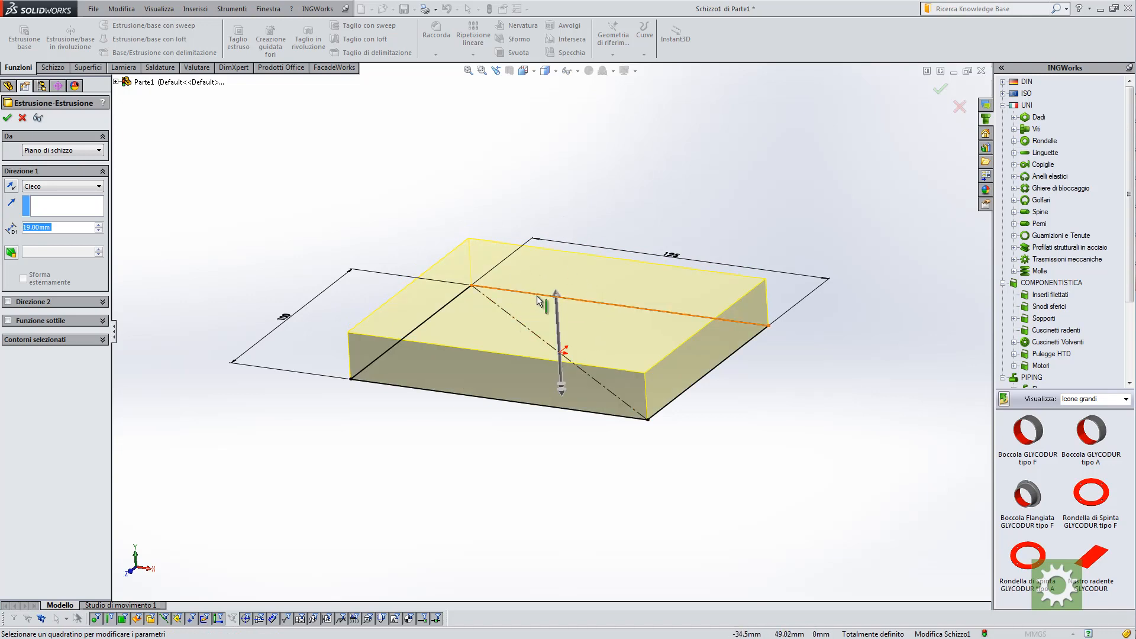
middle_click_drag(538, 301, 407, 267)
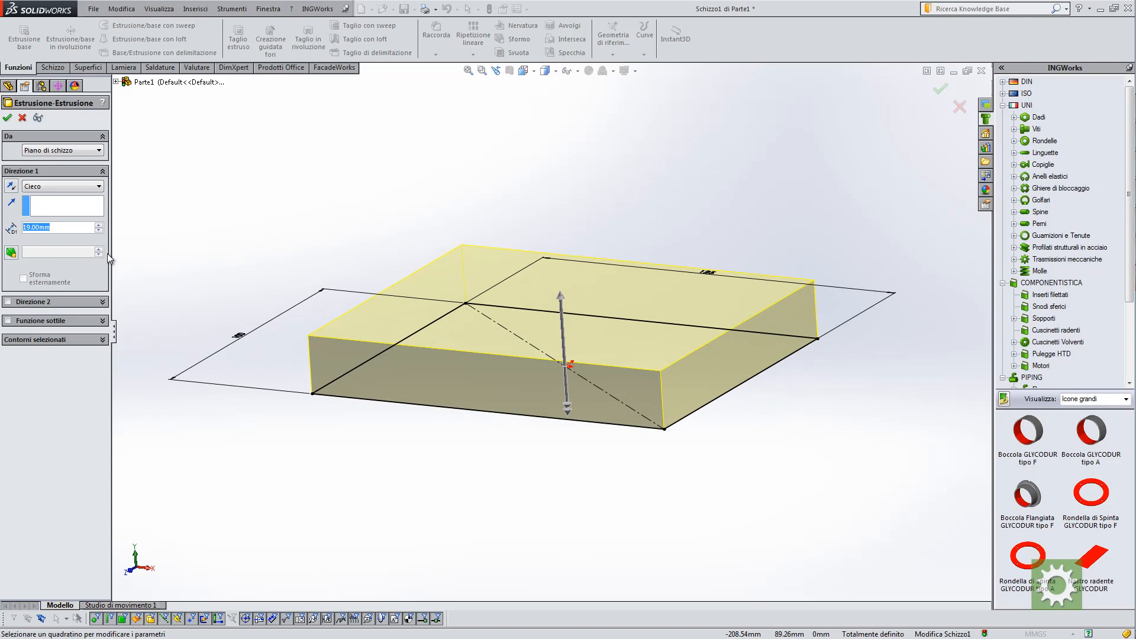
Set the extrusion depth to 20 mm and complete the solid block
type("20")
key("Return")
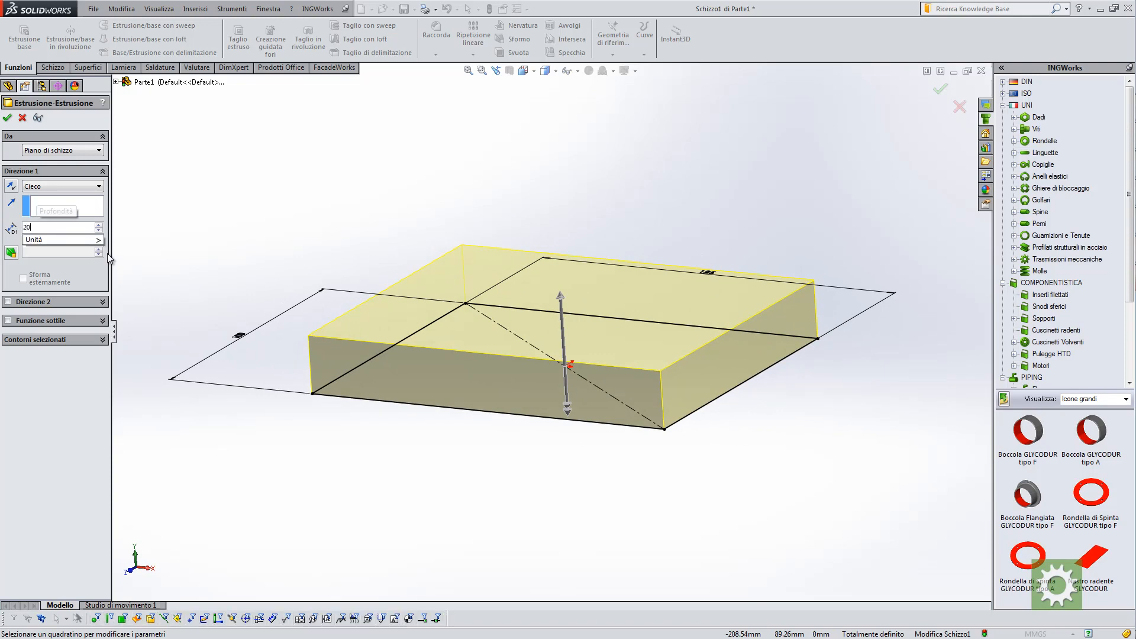
left_click(6, 119)
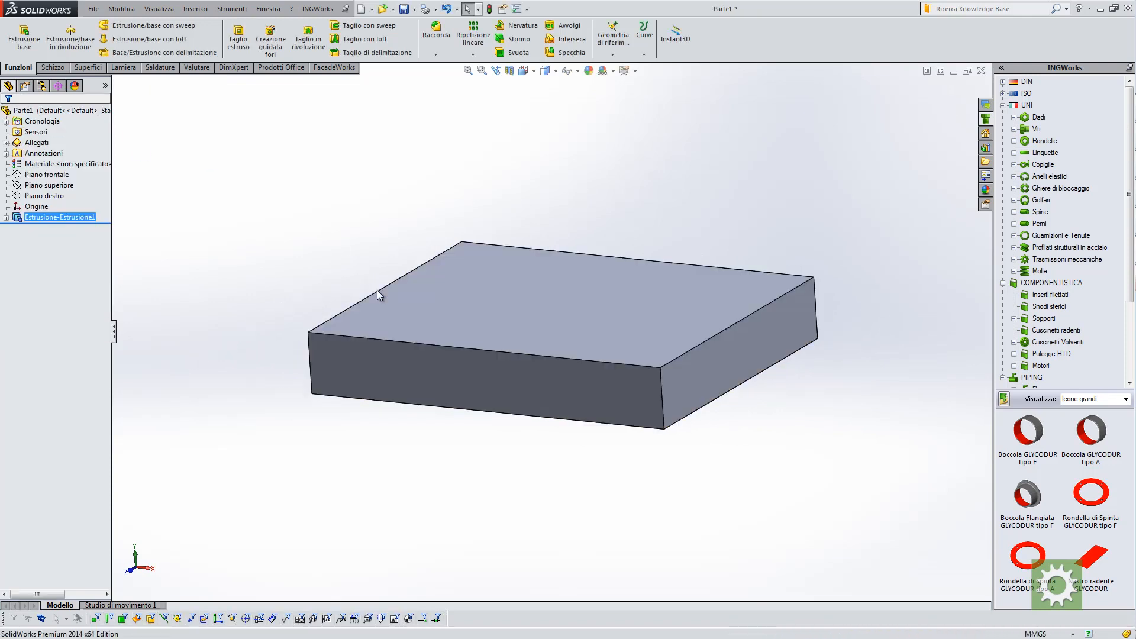
middle_click_drag(378, 290, 555, 313)
scroll(555, 313, "up", 2)
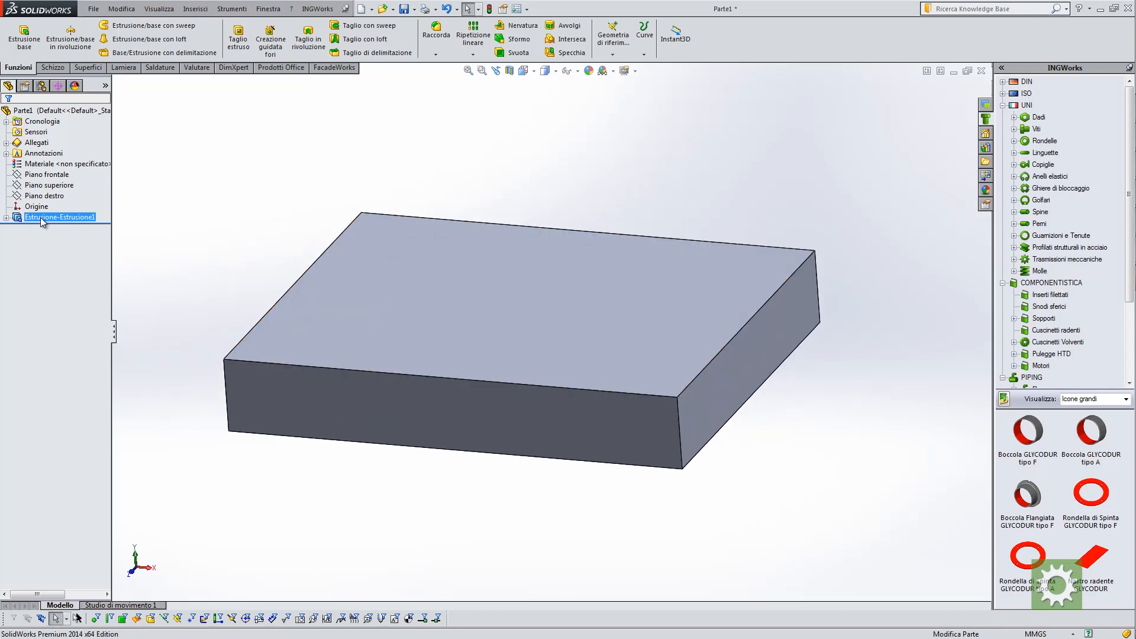
Examine the extrusion feature and the sketch nested under it in the feature tree, highlighting each on the block
left_click(6, 218)
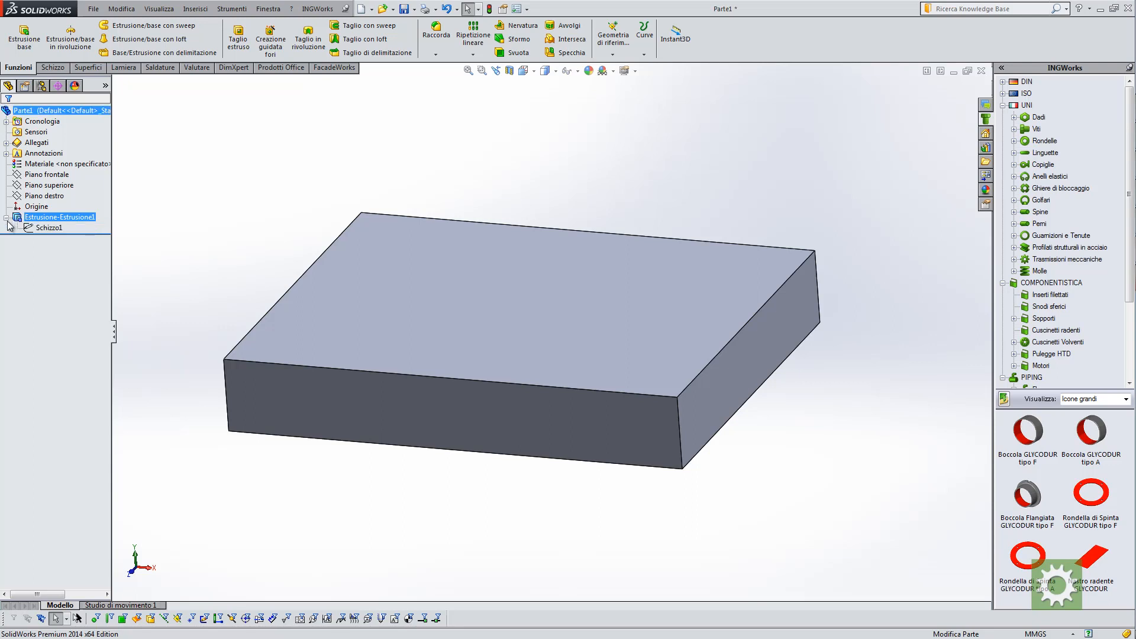
left_click(47, 228)
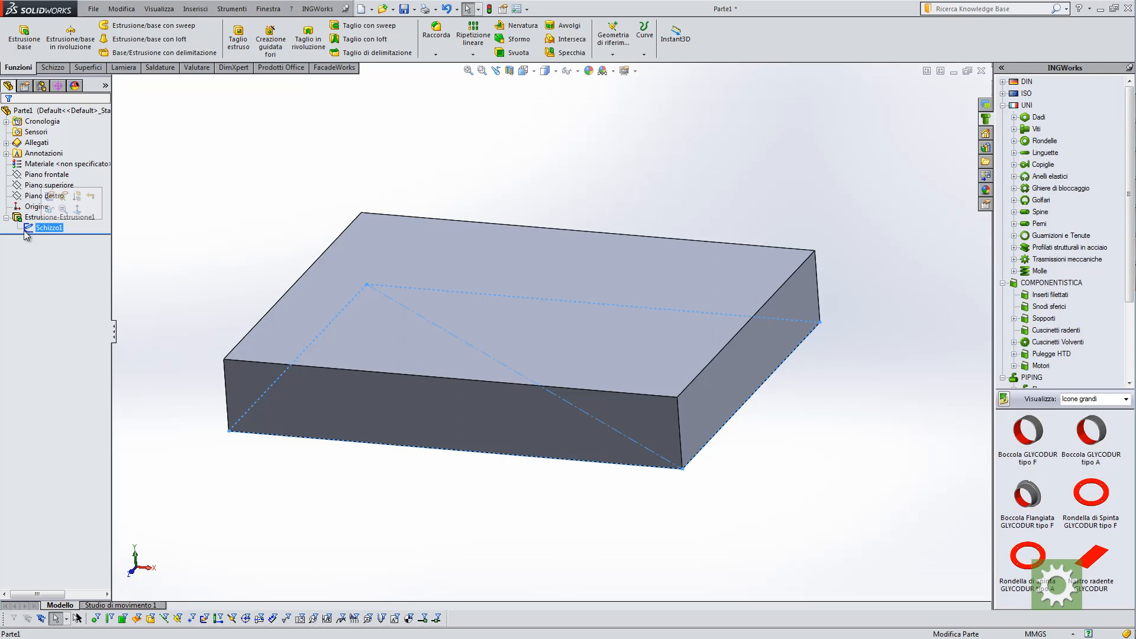
left_click(6, 218)
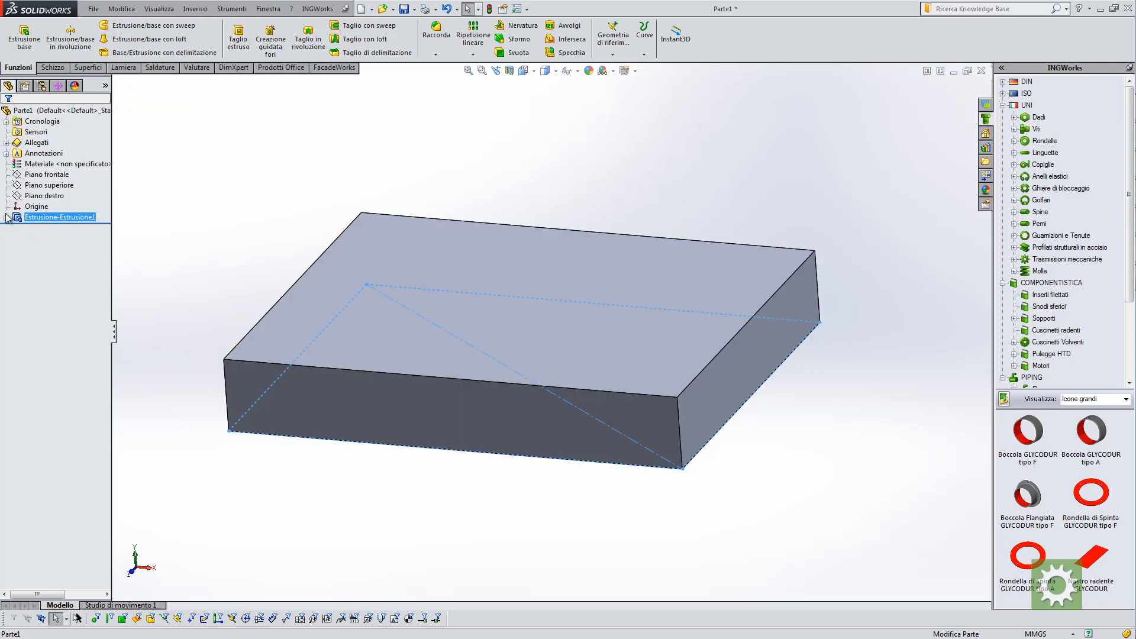
left_click(6, 218)
left_click(208, 236)
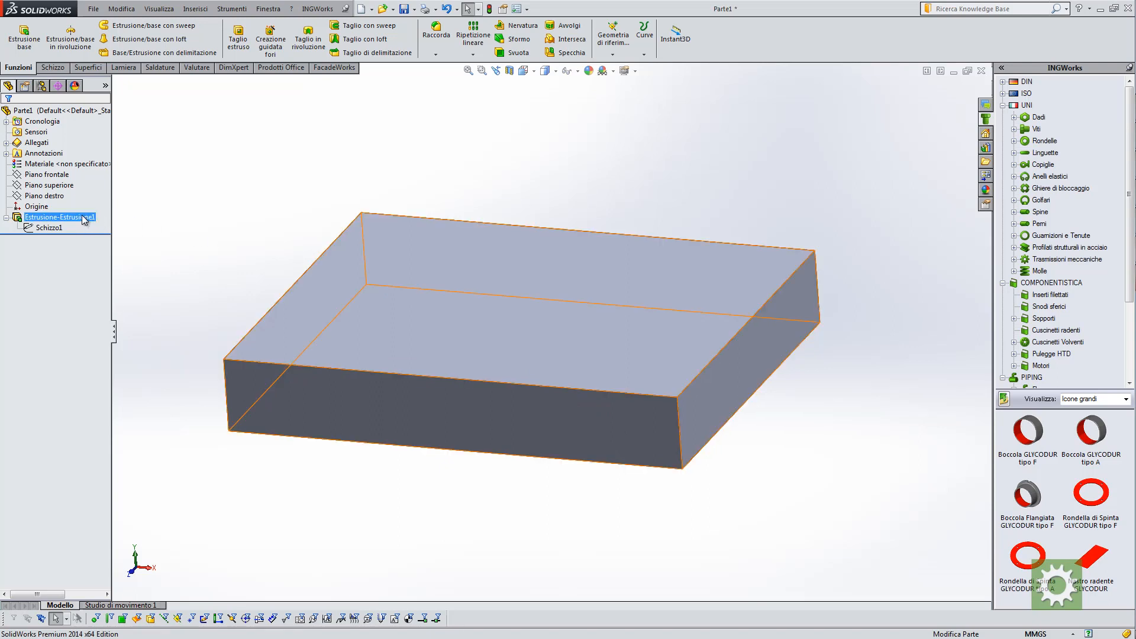
left_click(59, 217)
mouse_move(205, 294)
middle_mouse_down()
mouse_move(211, 249)
mouse_move(197, 264)
mouse_move(204, 293)
middle_mouse_up()
left_click(204, 287)
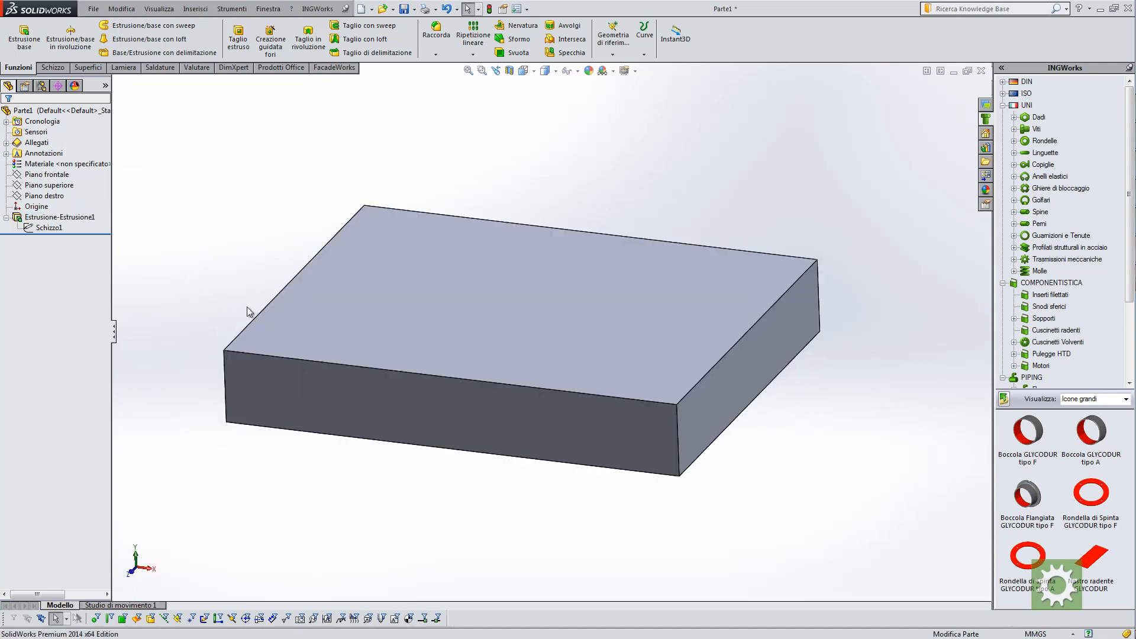
scroll(247, 306, "down", 2)
scroll(247, 307, "up", 2)
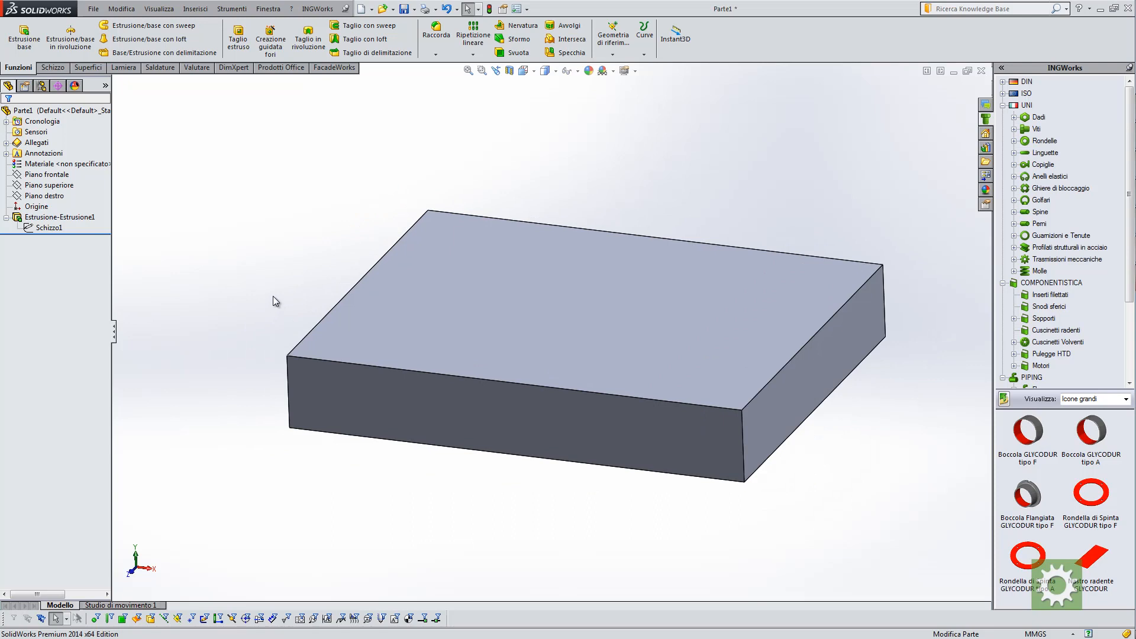
middle_click_drag(272, 296, 231, 288, "ctrl")
left_click(90, 217)
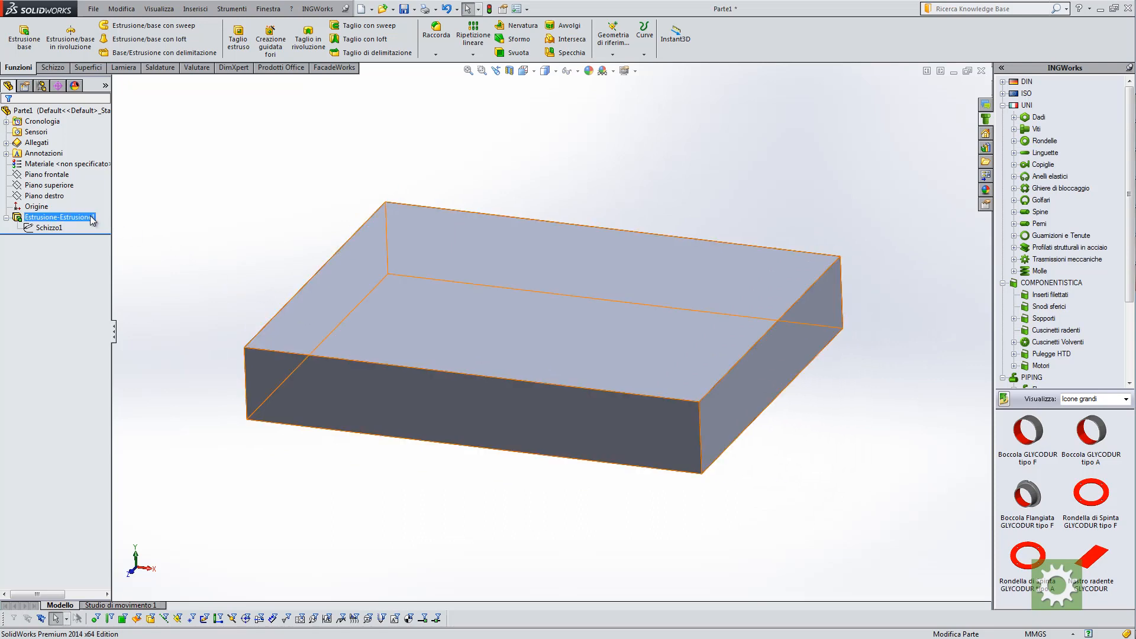
left_click(137, 230)
left_click(59, 229)
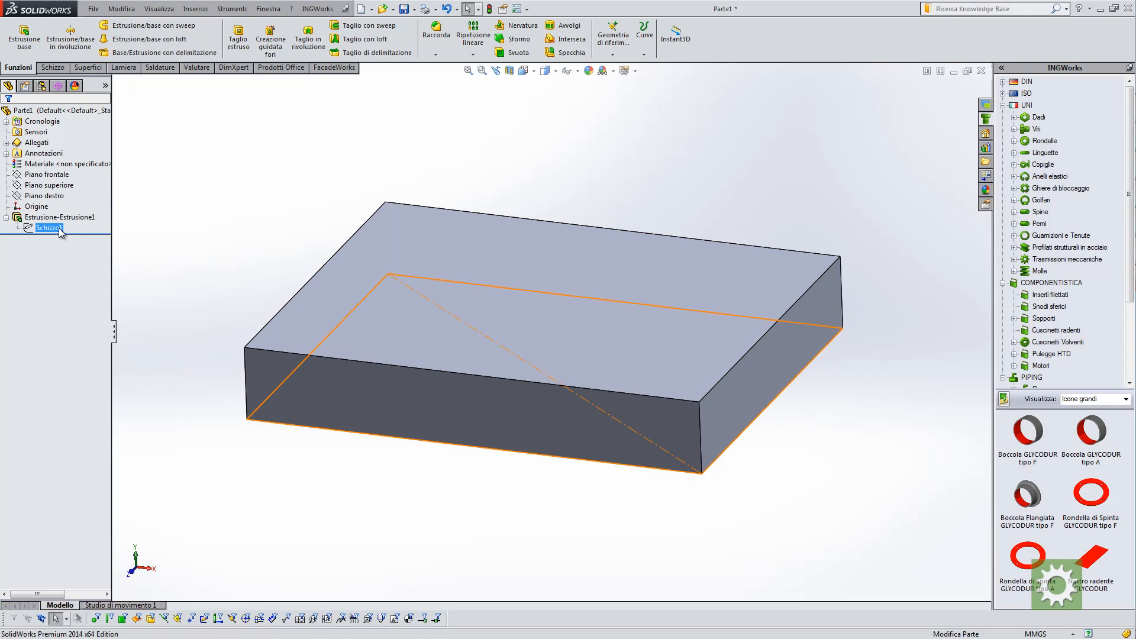
left_click(221, 280)
middle_click_drag(221, 280, 224, 285)
scroll(423, 381, "down", 2)
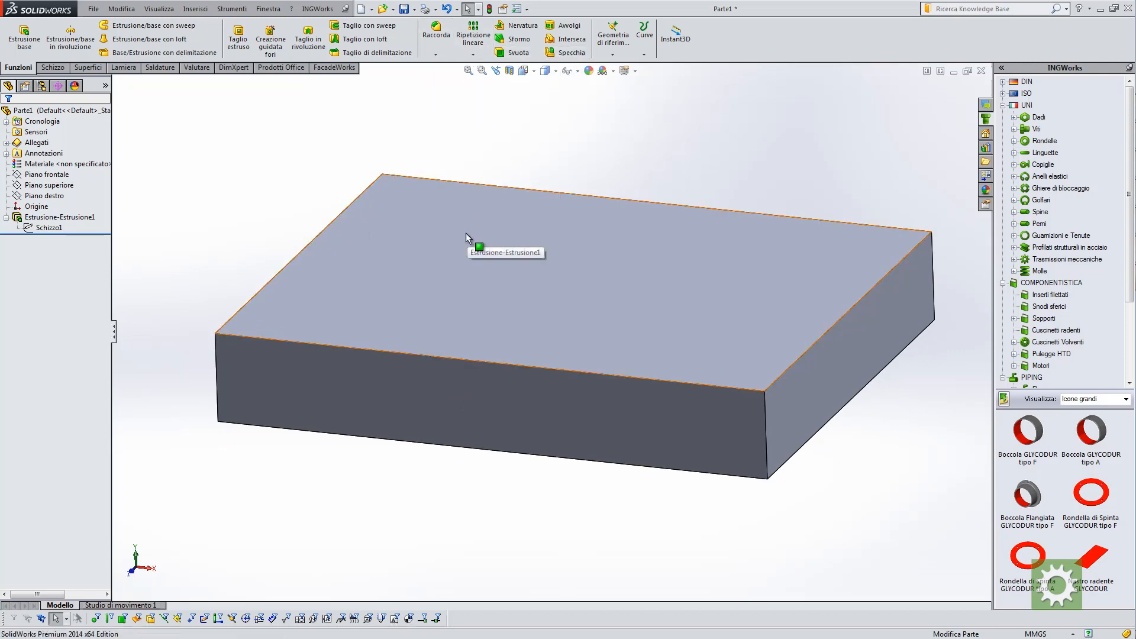
Start a new sketch on the block's long front face, ready the Line tool and view the face straight on
mouse_move(466, 233)
middle_mouse_down()
mouse_move(507, 186)
mouse_move(464, 208)
mouse_move(462, 225)
middle_mouse_up()
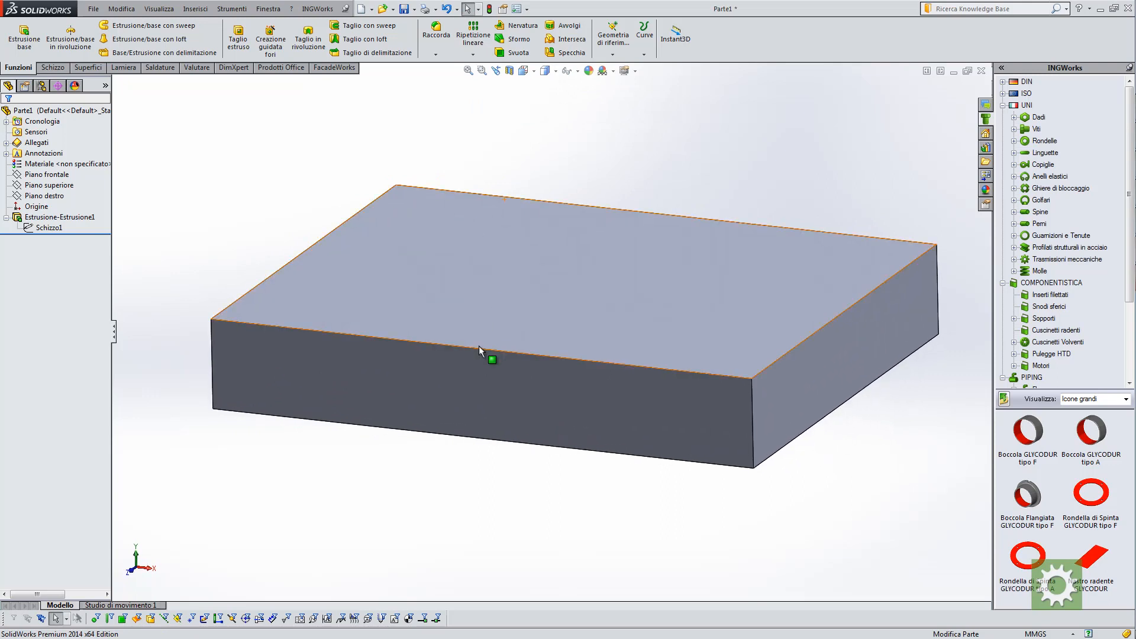
left_click(471, 378)
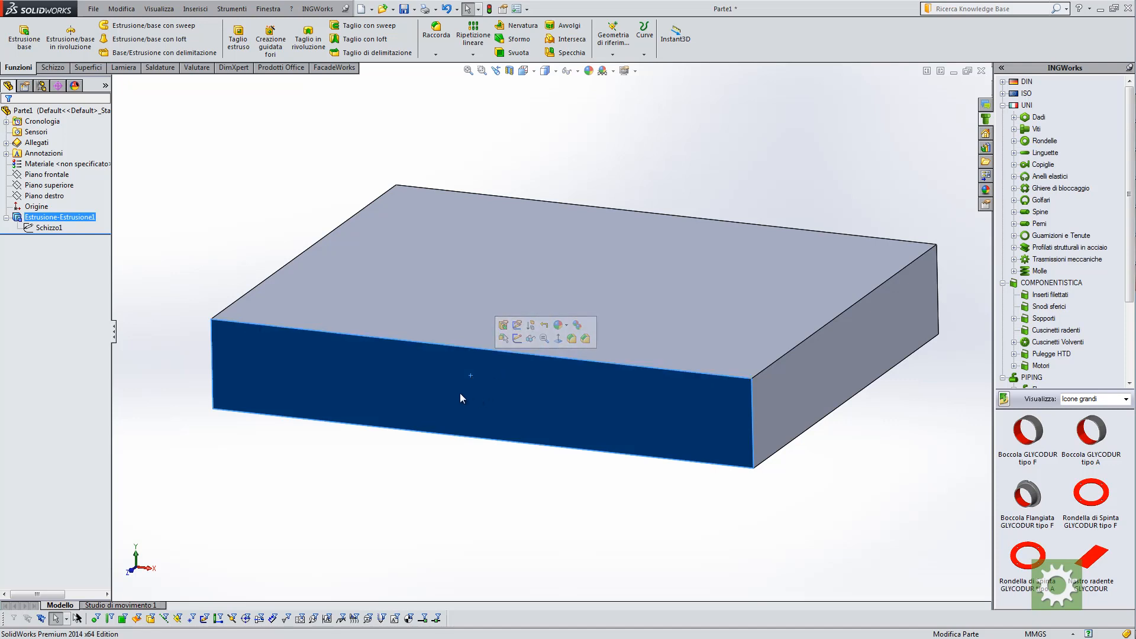
left_click(428, 390)
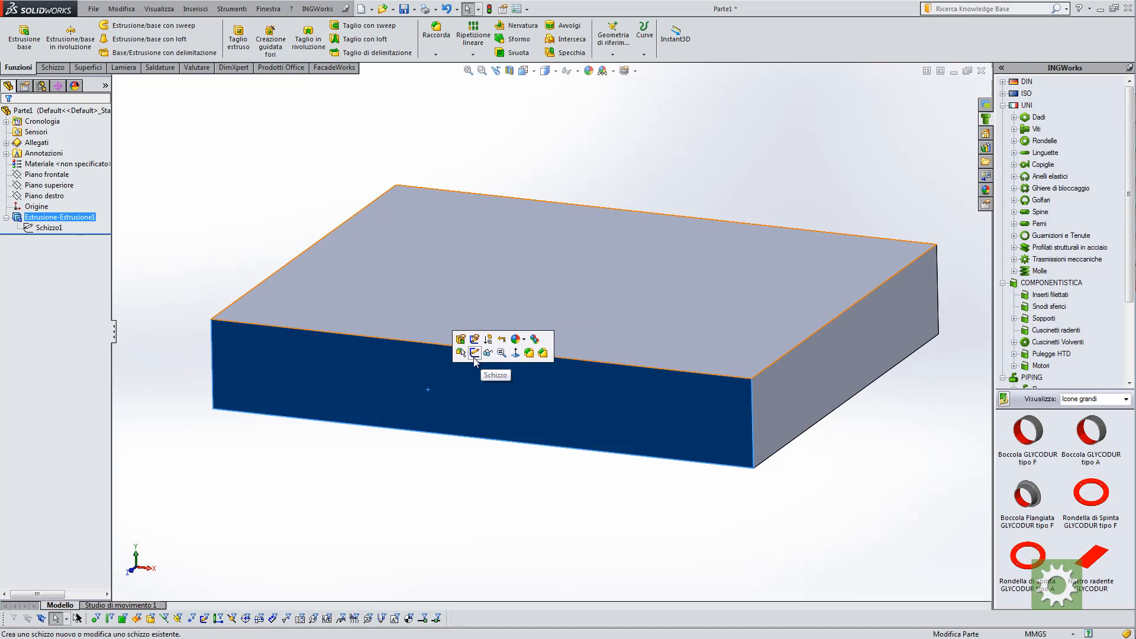
left_click(52, 69)
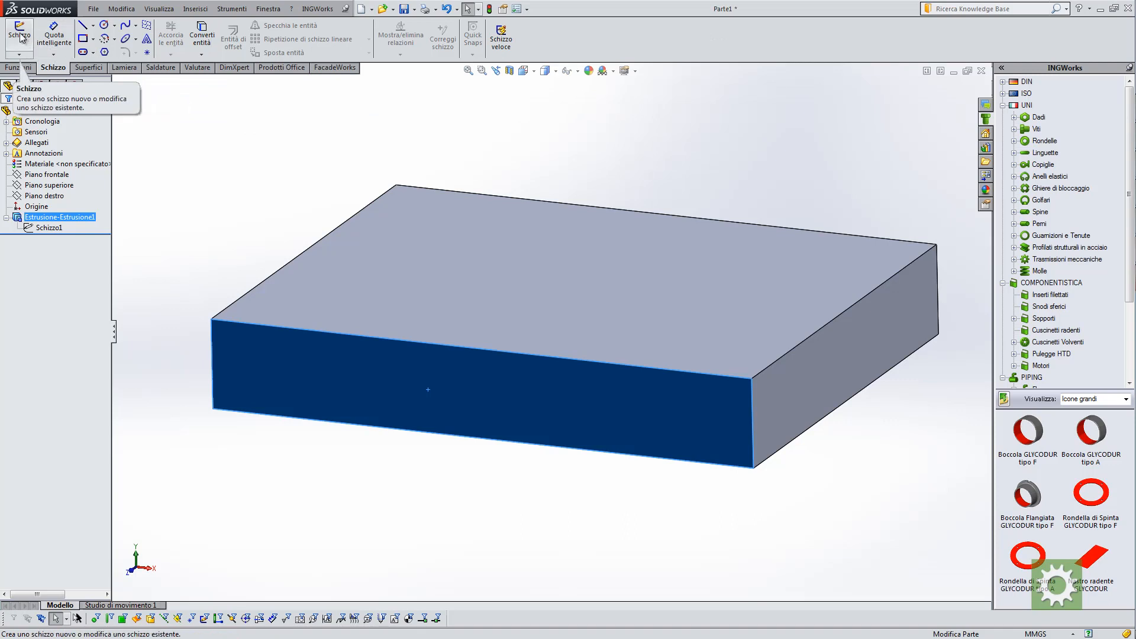
left_click(83, 25)
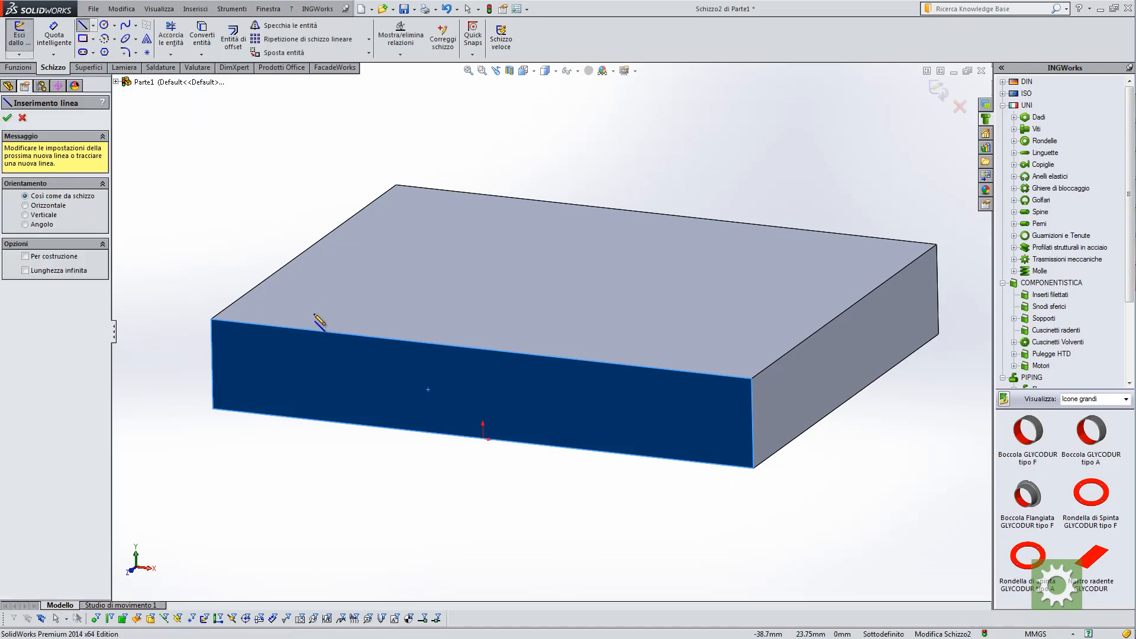
mouse_move(202, 282)
middle_mouse_down()
mouse_move(210, 241)
mouse_move(208, 271)
middle_mouse_up()
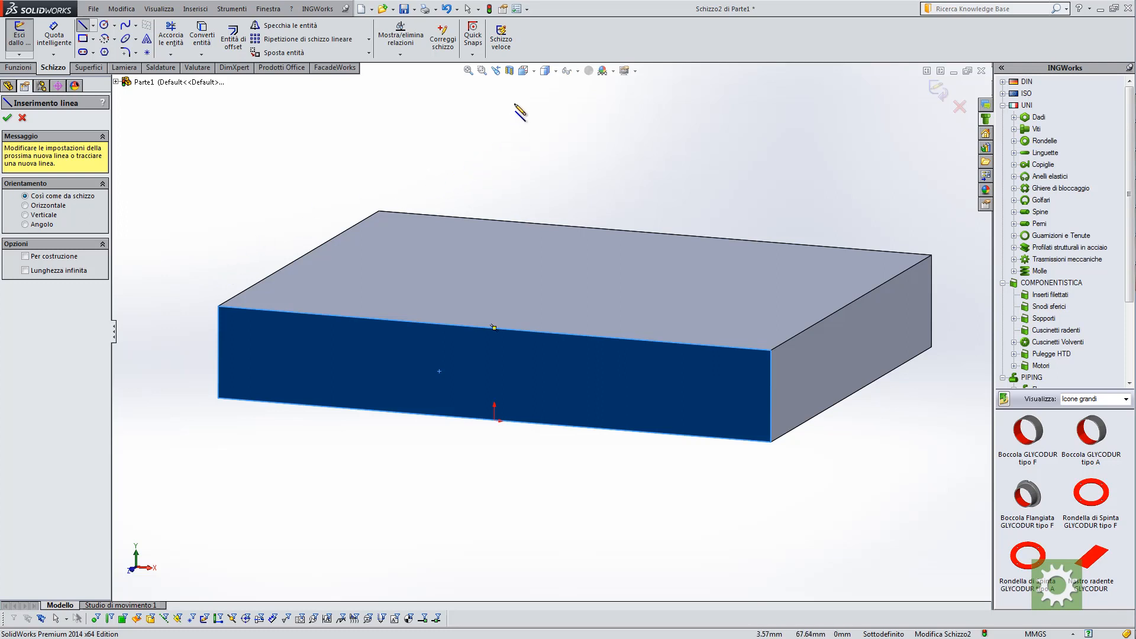
left_click(530, 76)
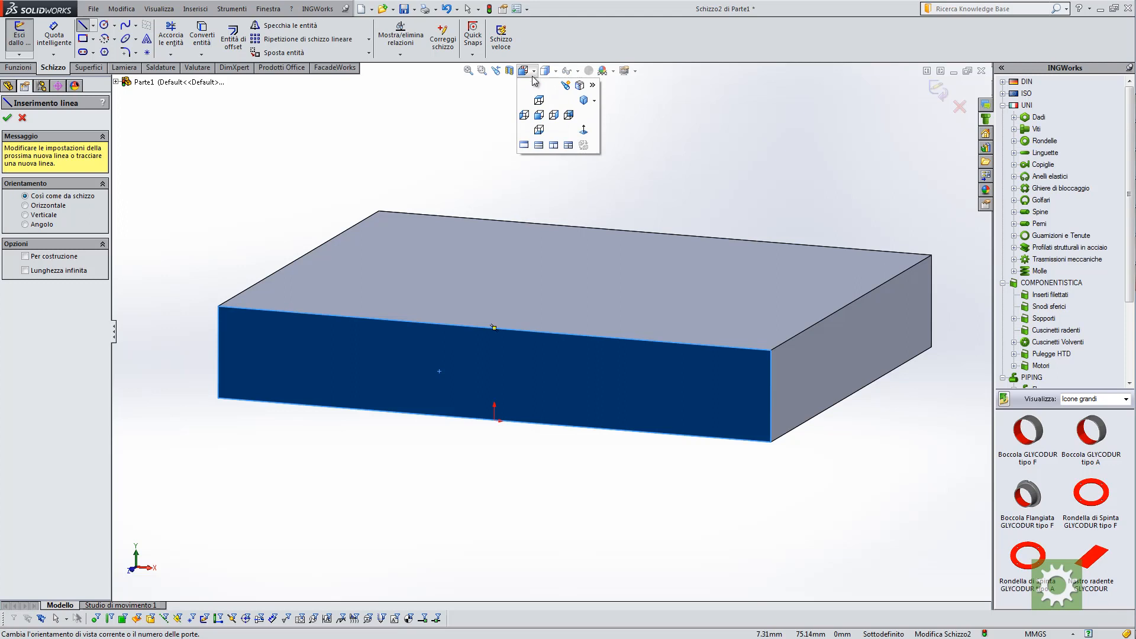
left_click(584, 131)
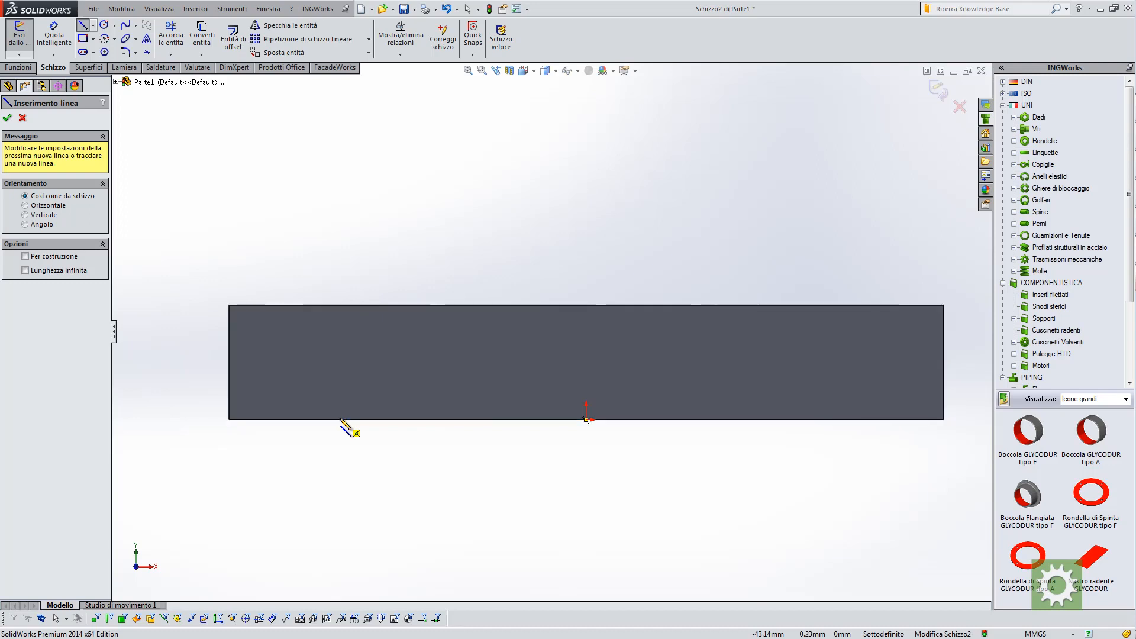
Sketch a closed profile on the block's bottom edge: two verticals about 38 mm tall, a 180° top arc of about 14 mm radius and a base line
left_click(341, 420)
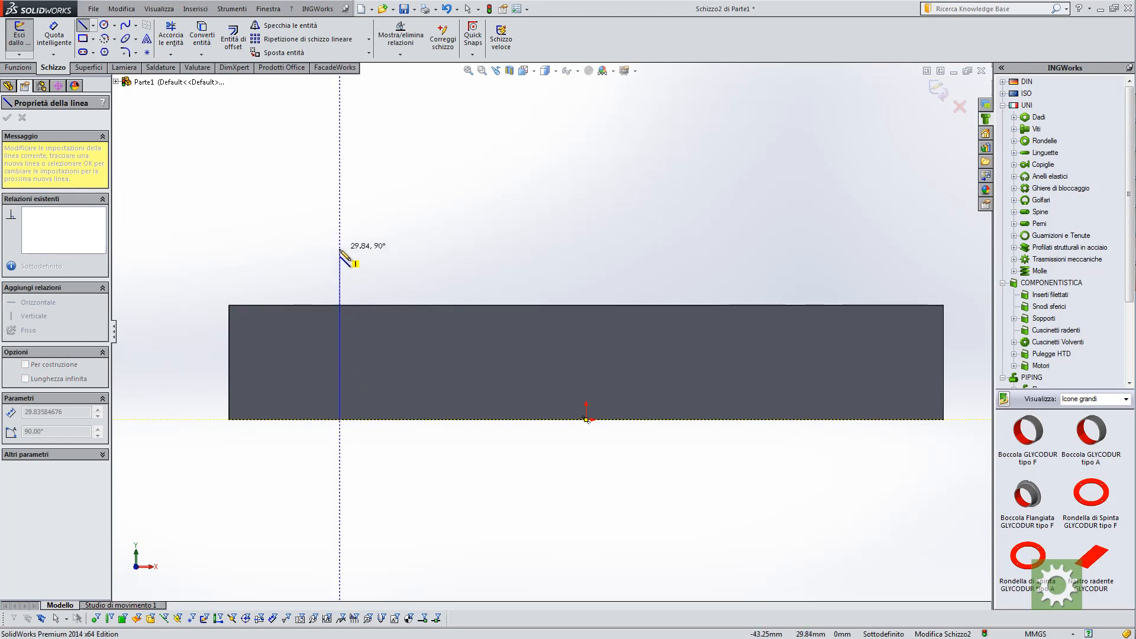
left_click(340, 203)
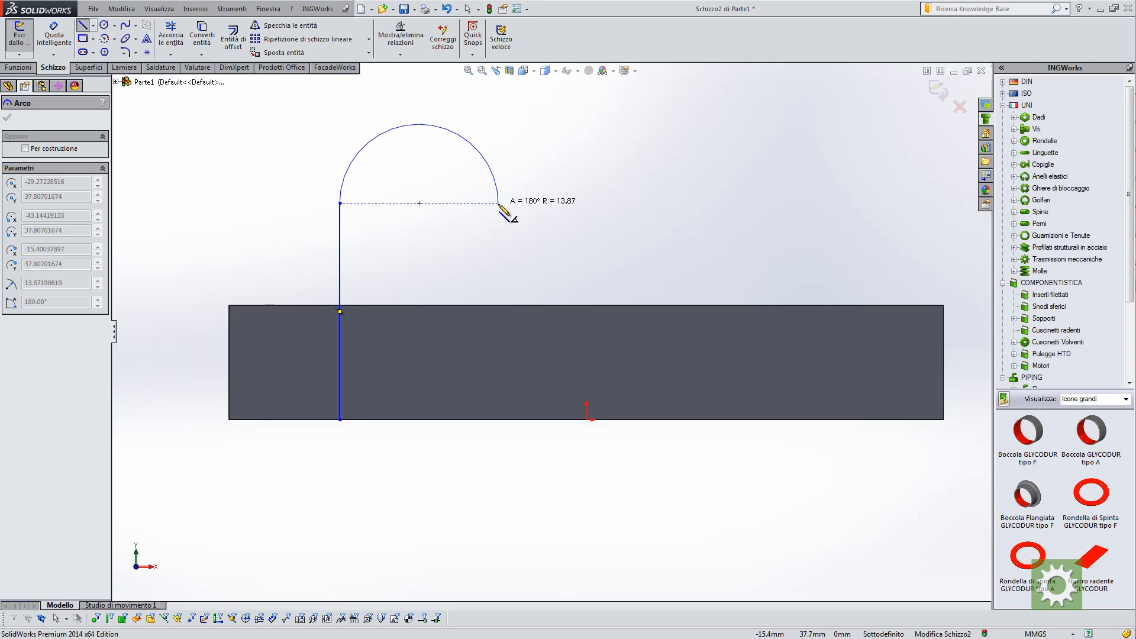
left_click(499, 204)
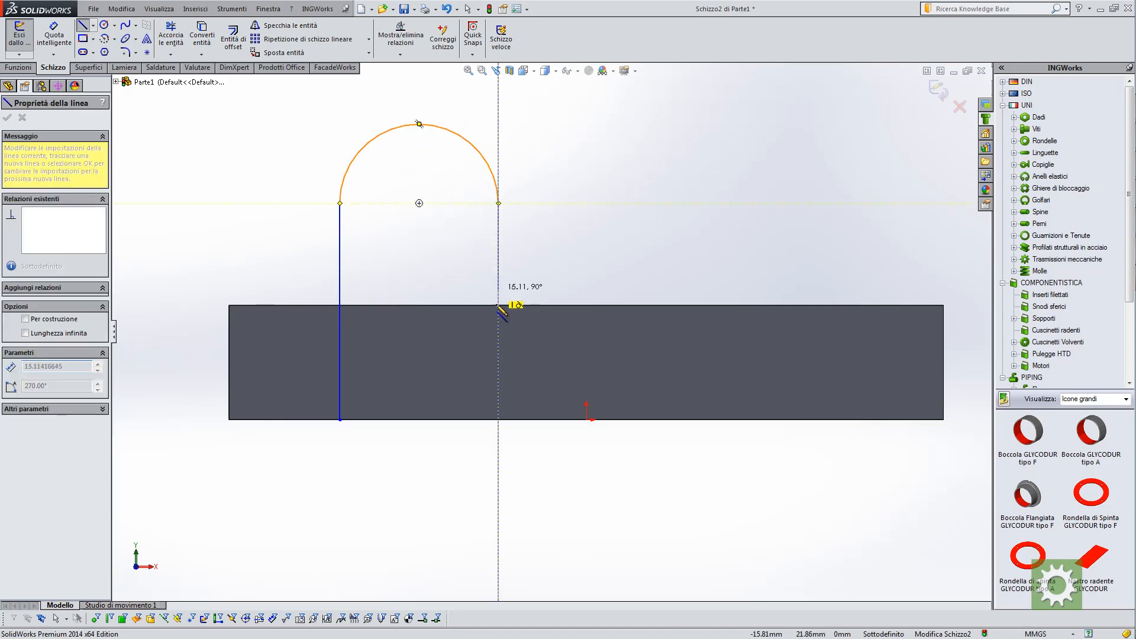
left_click(499, 421)
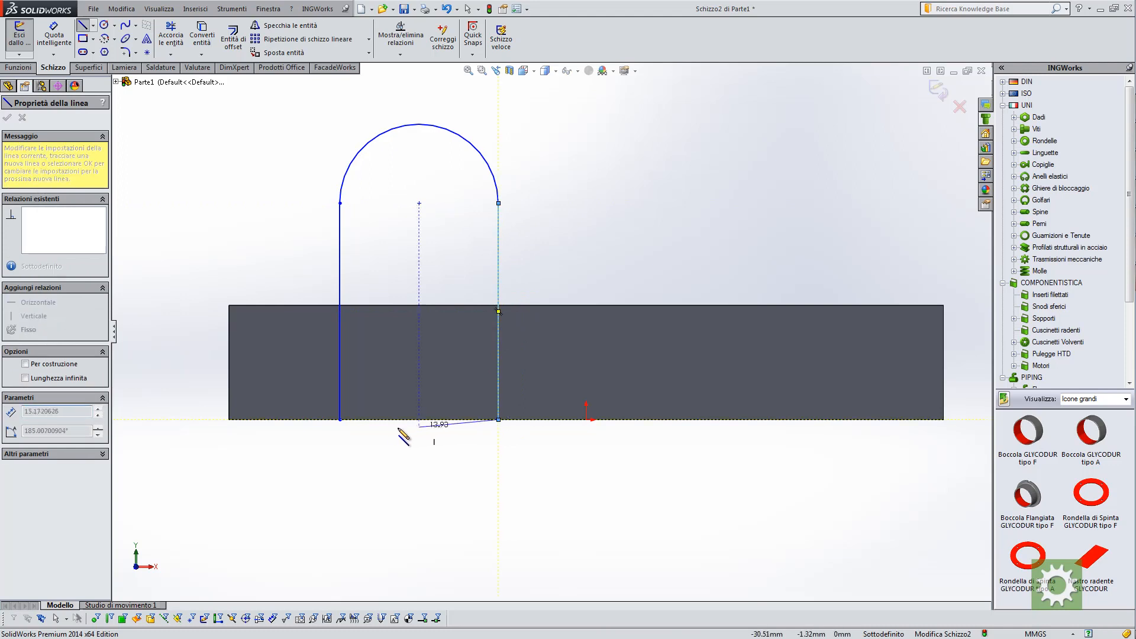
left_click(340, 419)
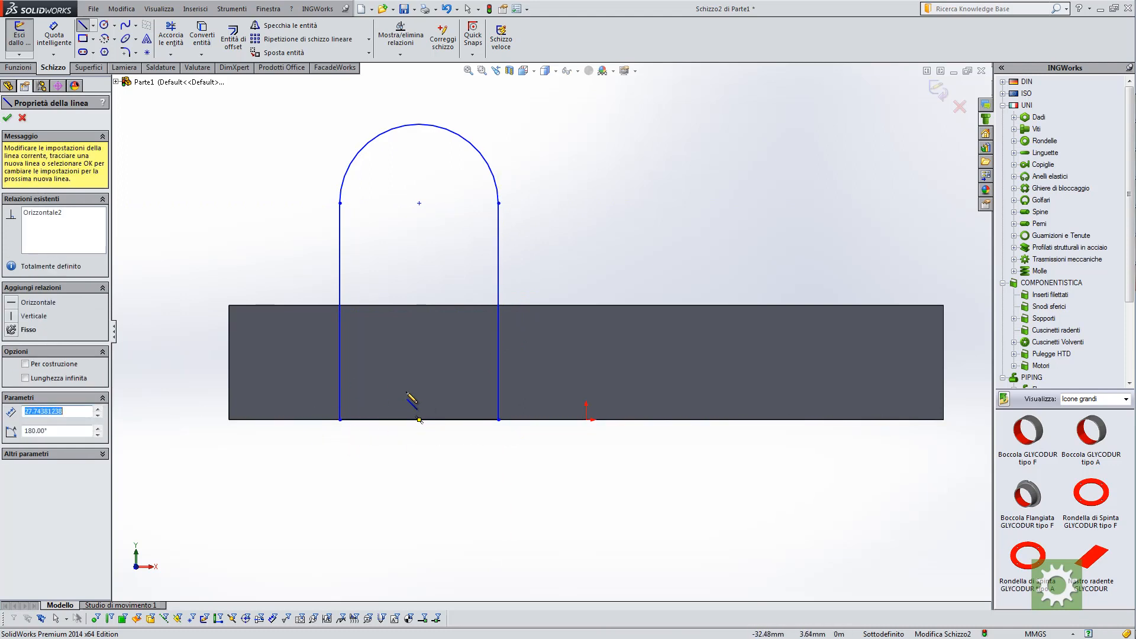
key("f")
scroll(550, 313, "down", 2)
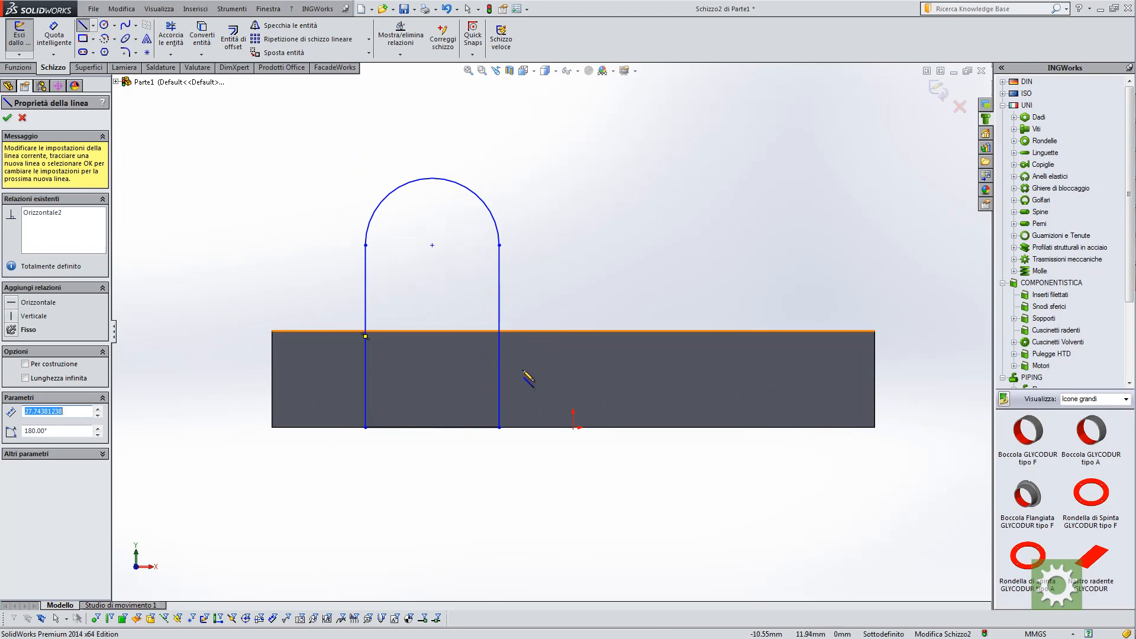
key("Escape")
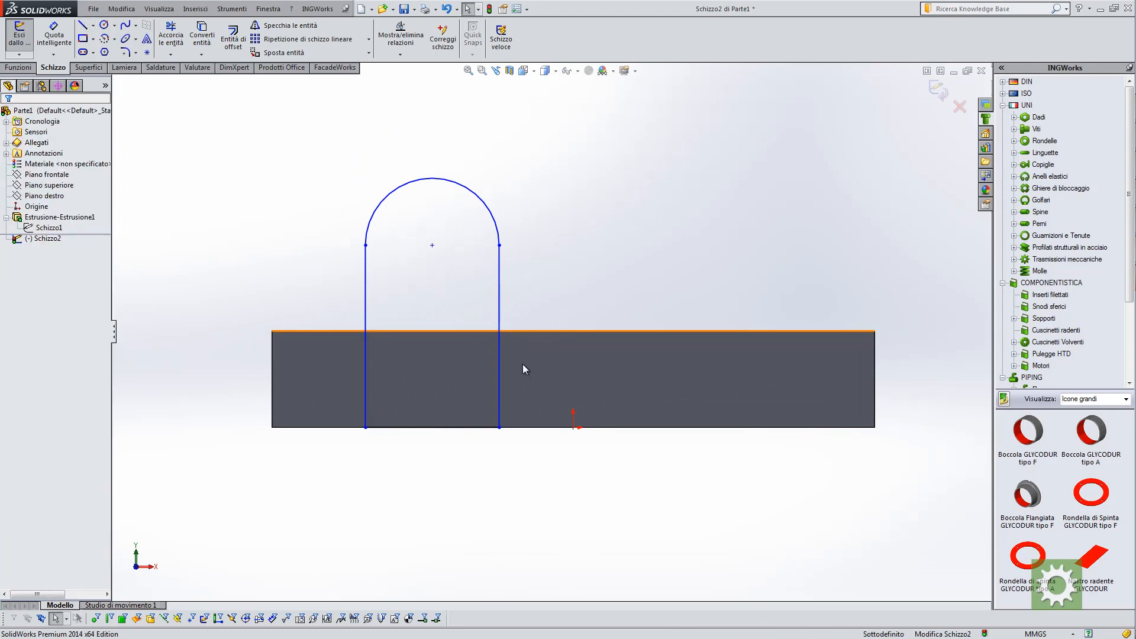
Pull the arc's right end point inward to narrow the round-topped profile to about 25 mm
scroll(556, 243, "up", 3)
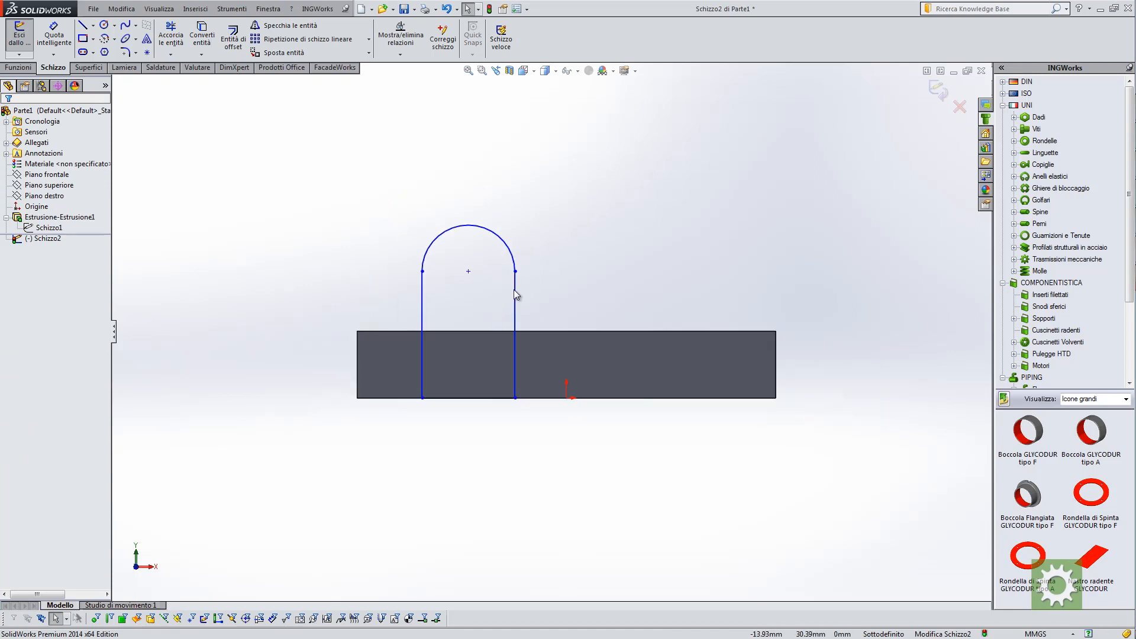
left_click(513, 272)
mouse_move(513, 272)
left_mouse_down()
mouse_move(503, 203)
mouse_move(482, 292)
mouse_move(520, 308)
mouse_move(563, 285)
mouse_move(503, 271)
left_mouse_up()
left_click(463, 290)
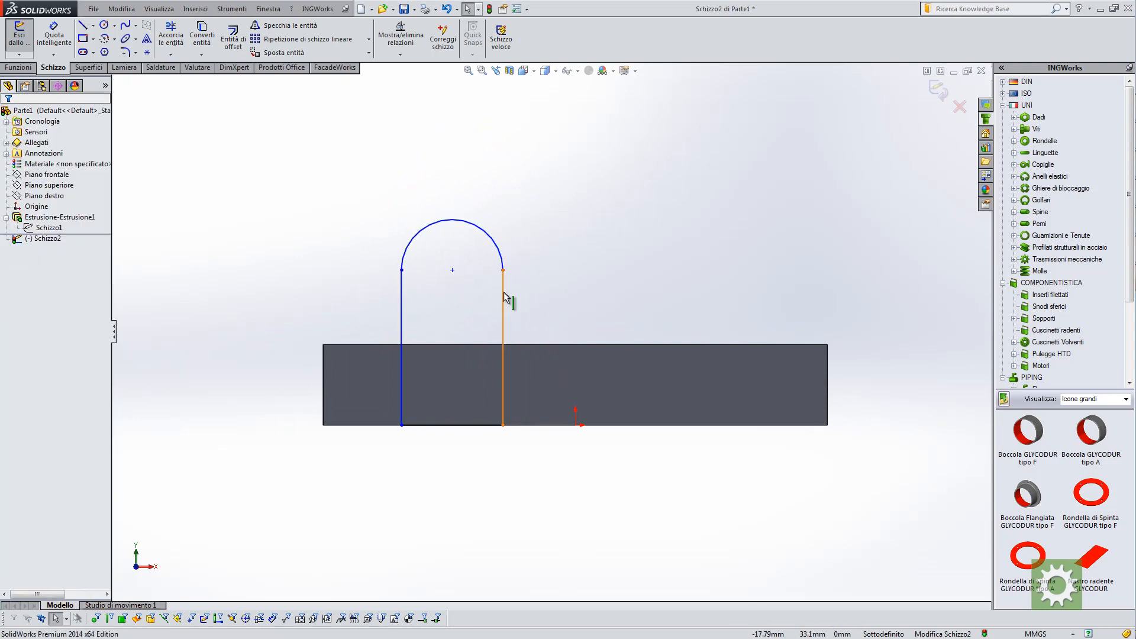
scroll(547, 306, "down", 1)
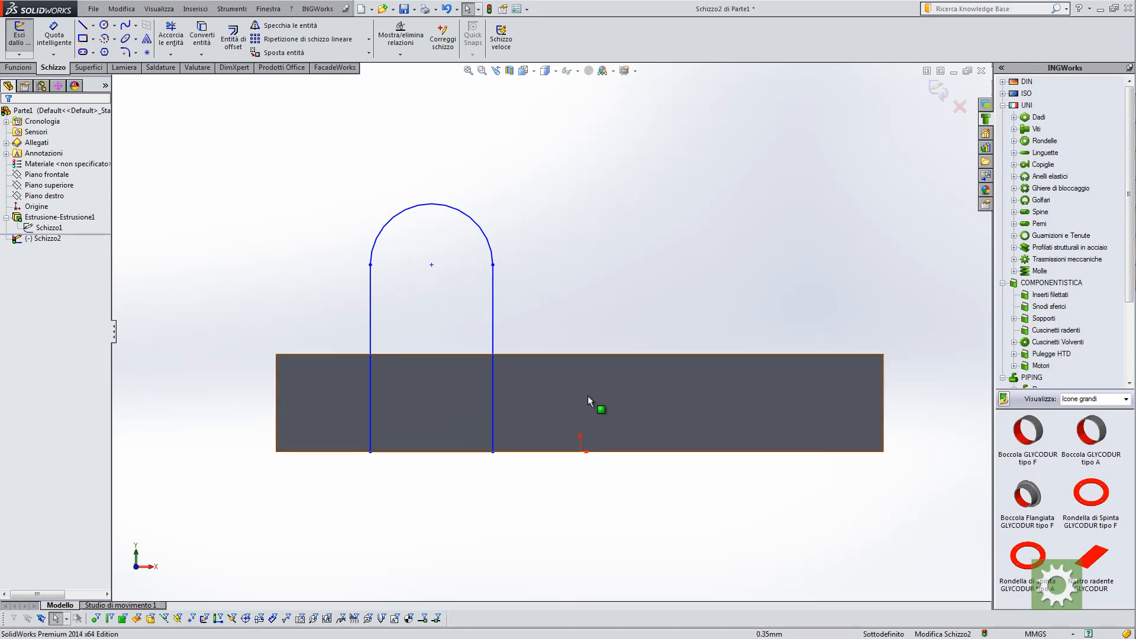
scroll(596, 388, "down", 2)
scroll(602, 363, "up", 2)
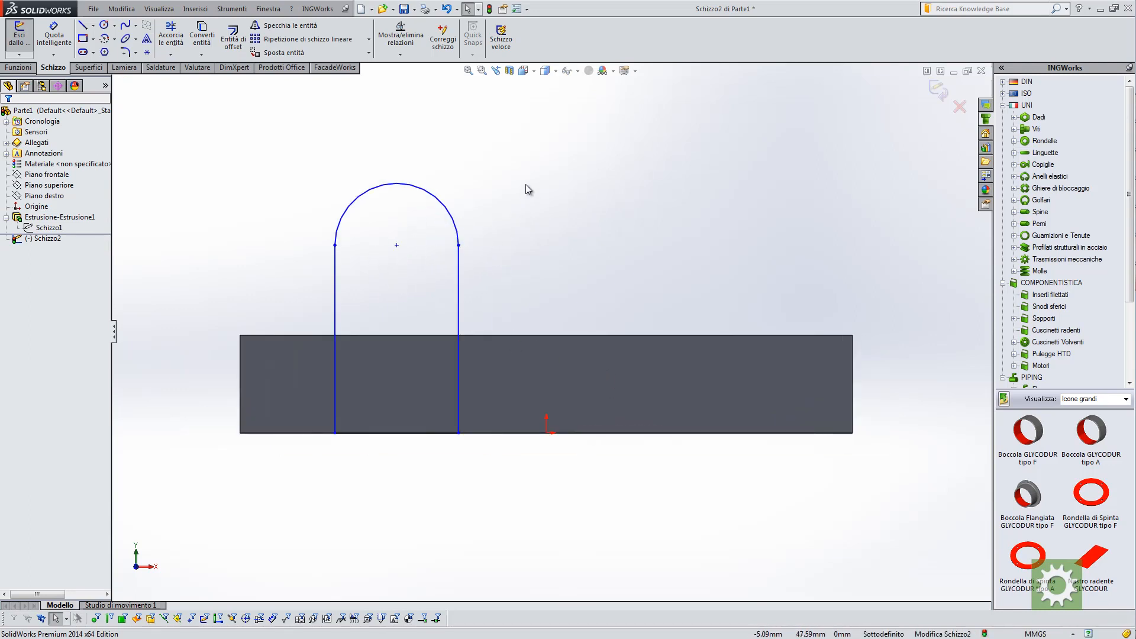
scroll(566, 342, "down", 2)
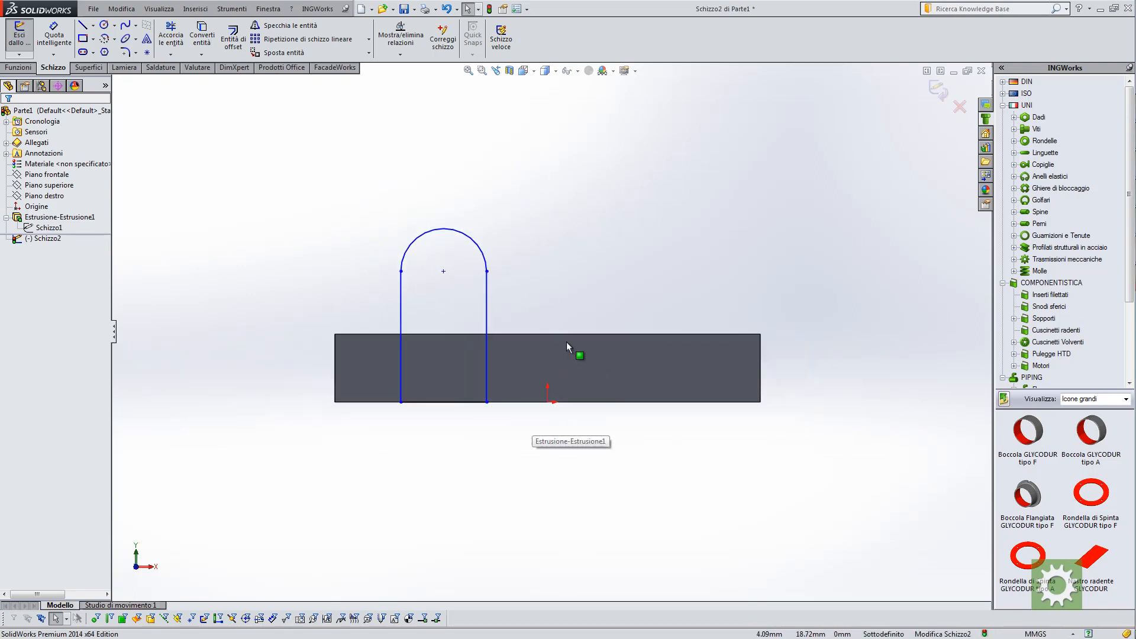
scroll(535, 405, "up", 2)
scroll(550, 414, "down", 2)
scroll(659, 398, "up", 2)
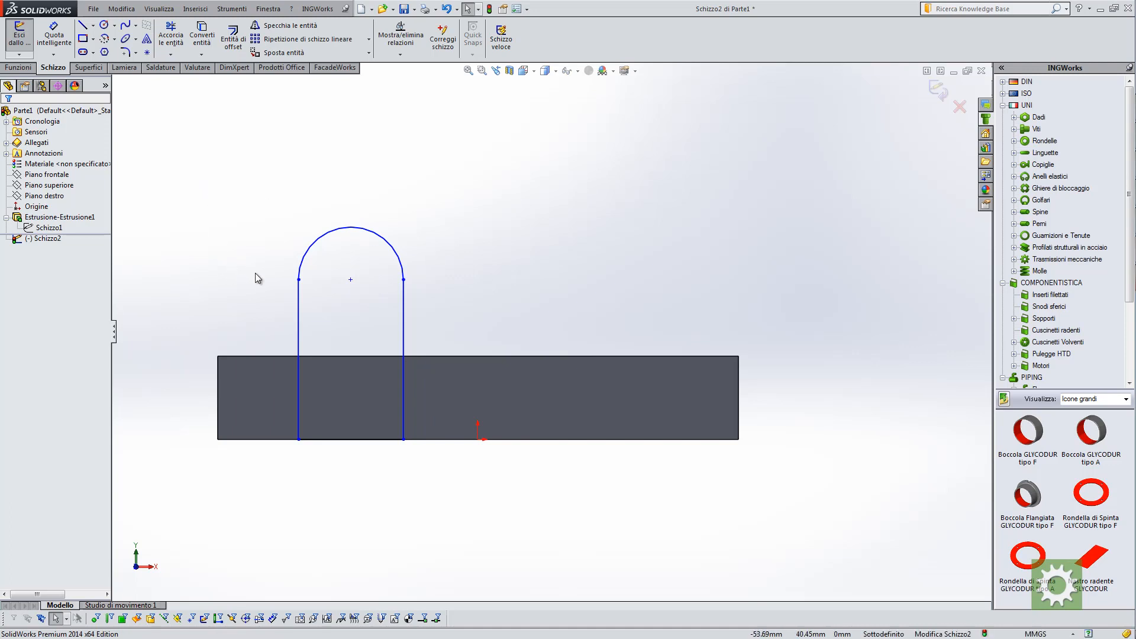
Try a midpoint relation between the profile's base line and the origin, and undo it
left_click(346, 439)
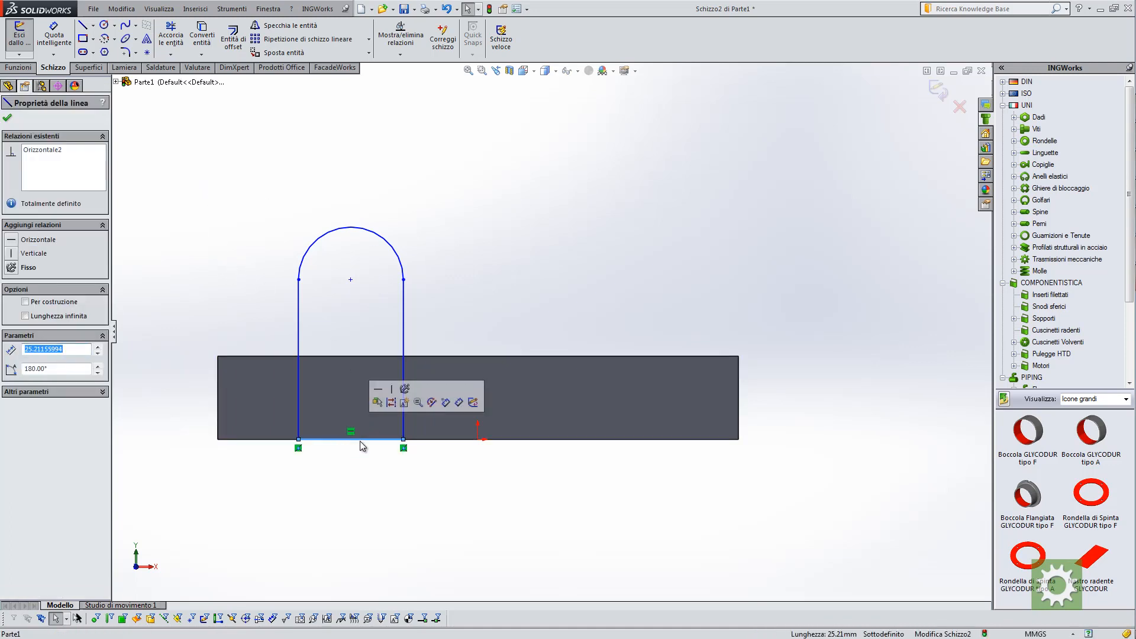
left_click(478, 440, "ctrl")
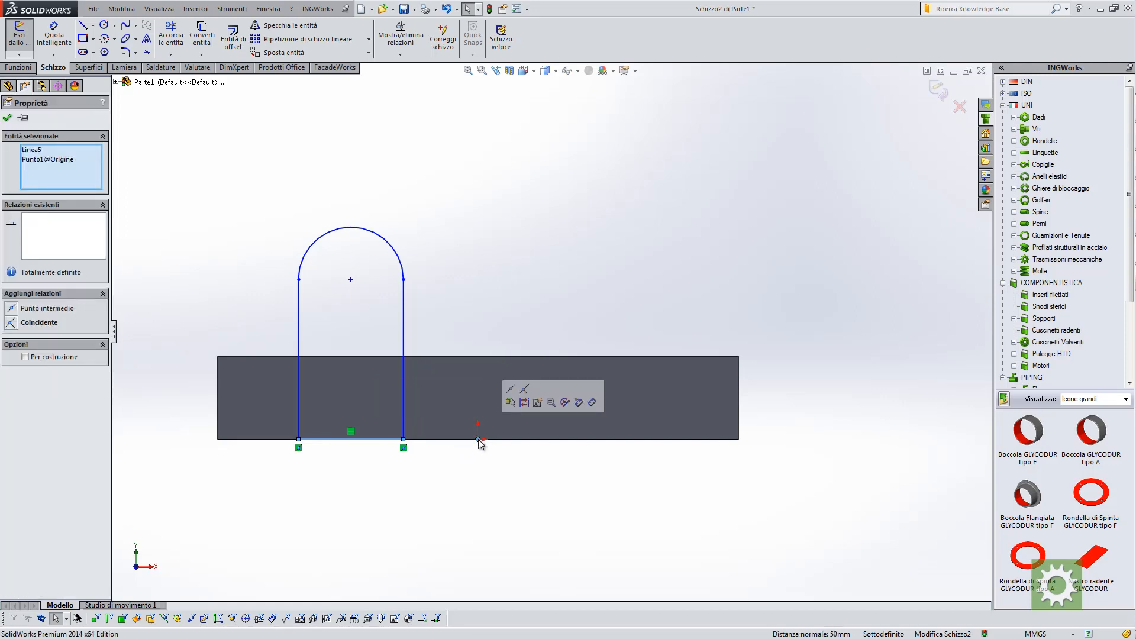
left_click(511, 389)
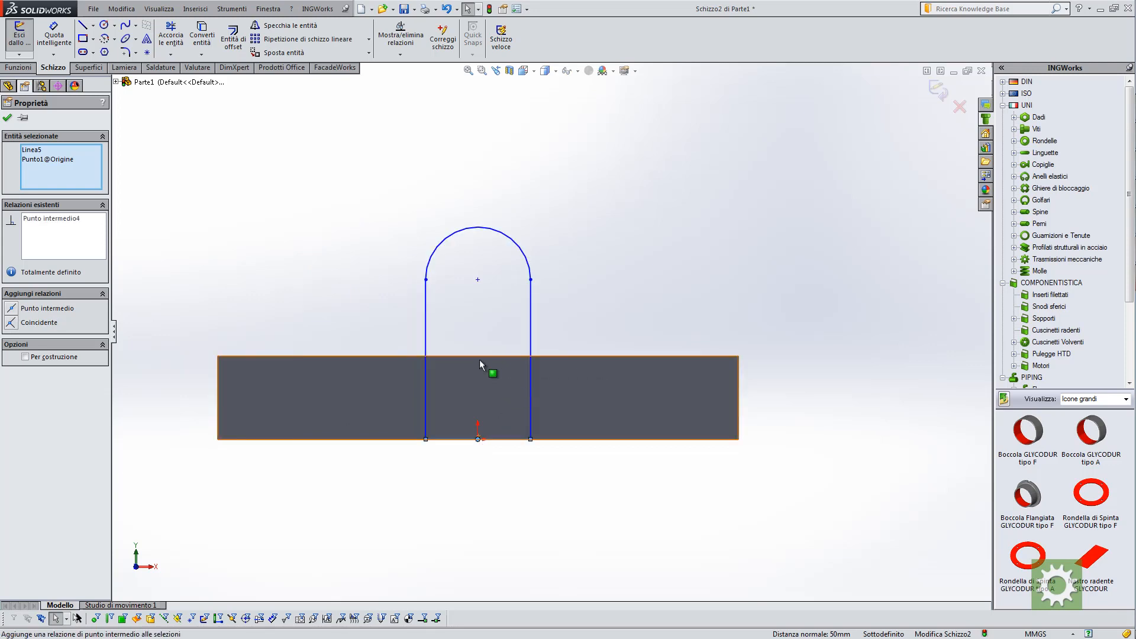
left_click(337, 290)
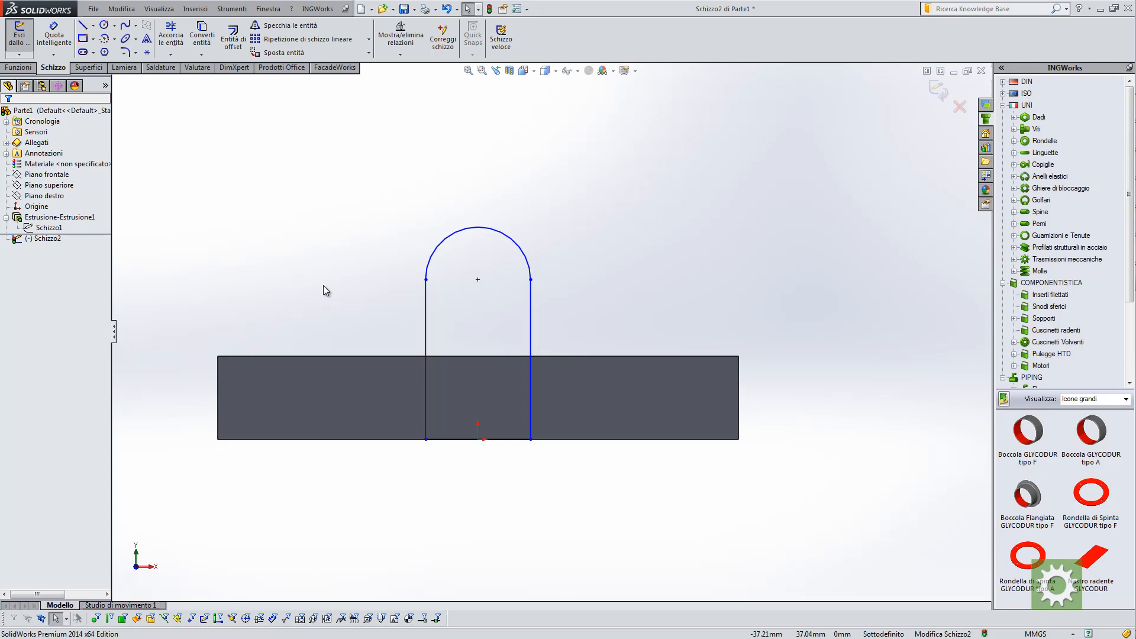
left_click(446, 8)
left_click(430, 192)
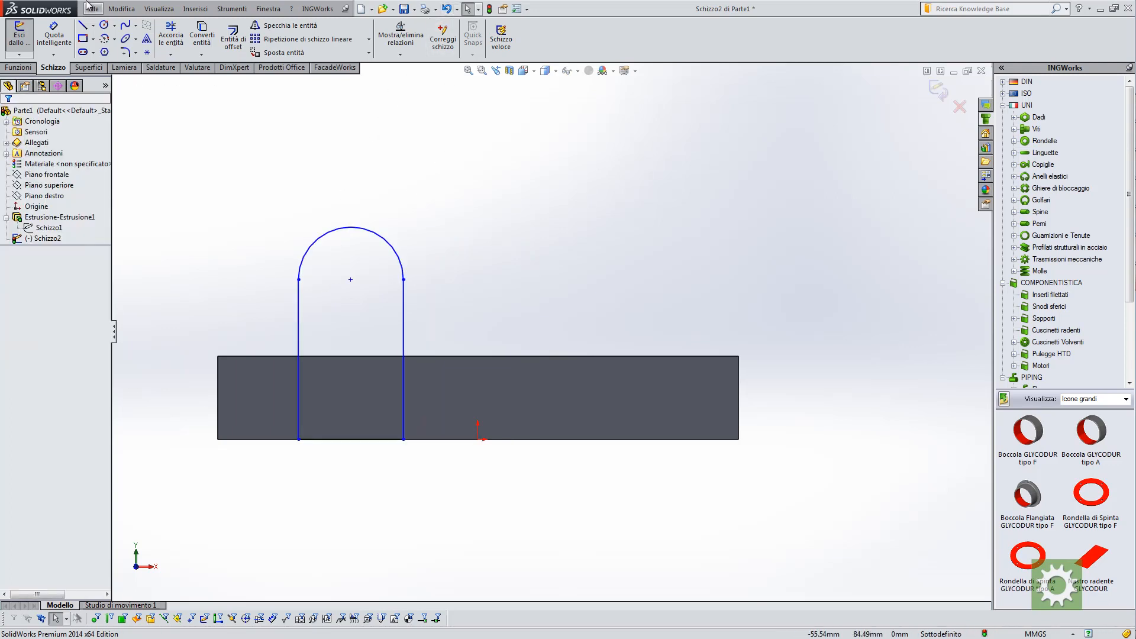
Sketch a vertical construction line about 64 mm long upward from the origin
left_click(94, 26)
left_click(118, 52)
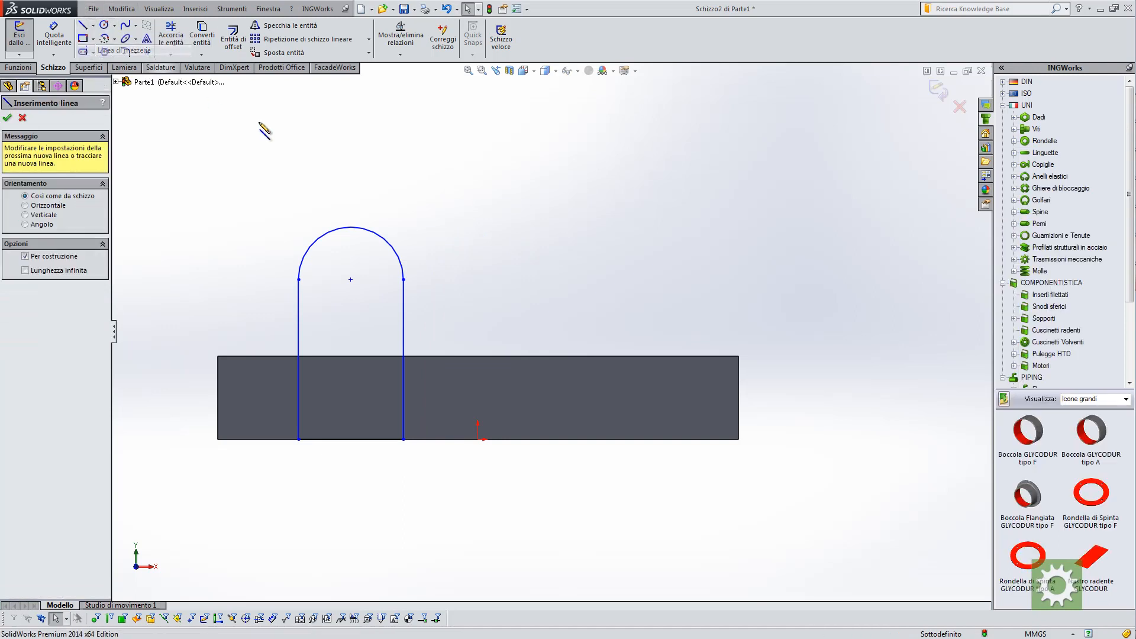
left_click(478, 440)
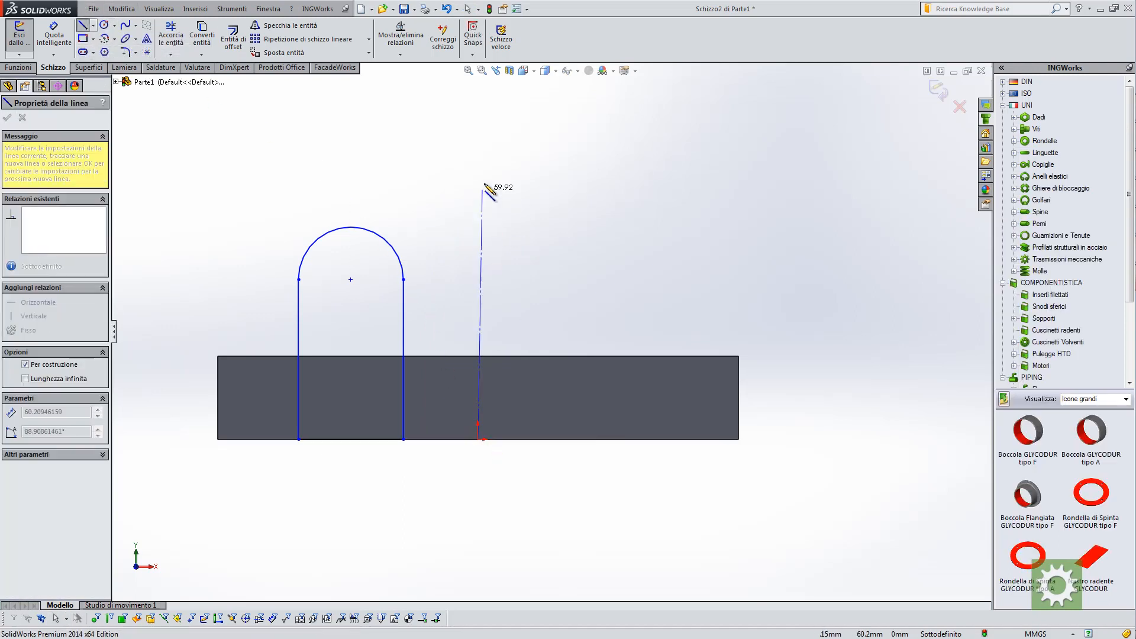
left_click(478, 171)
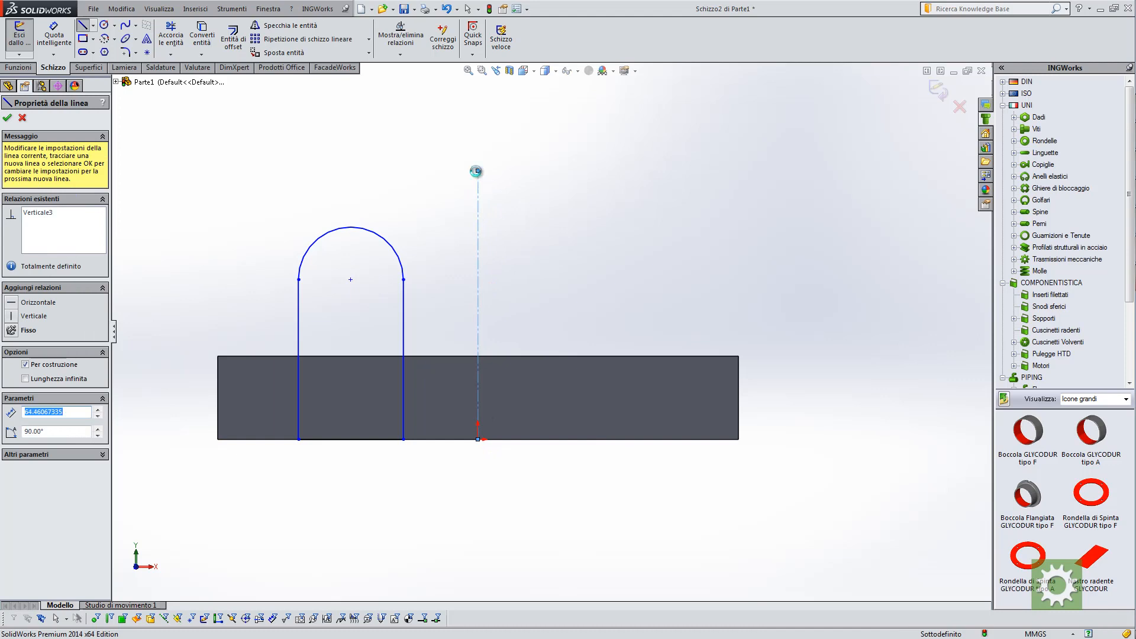
key("Escape")
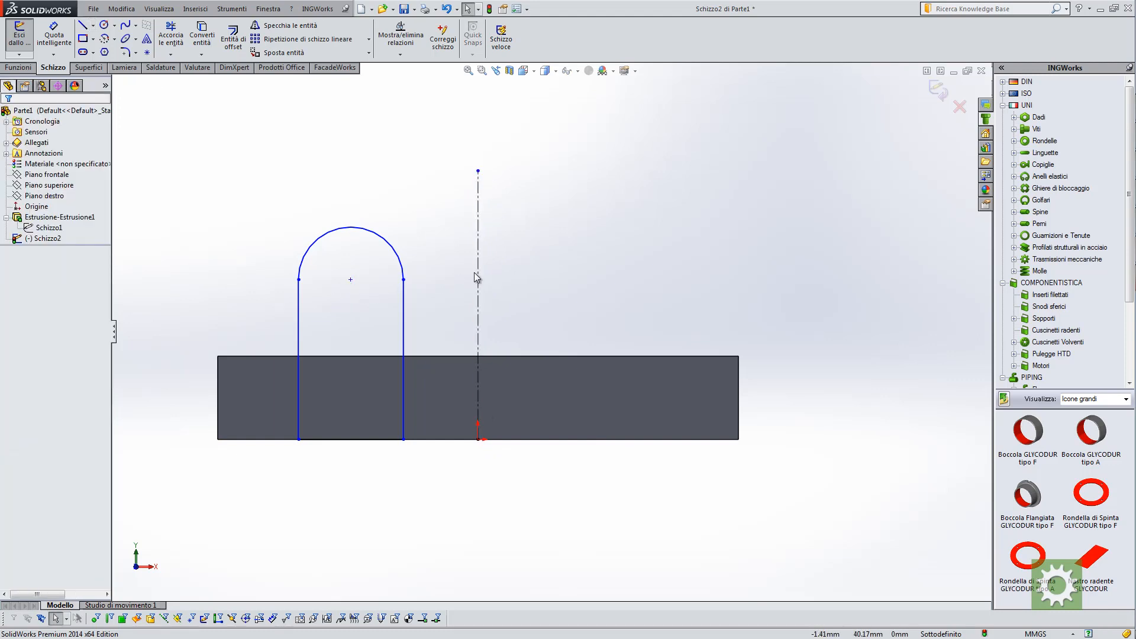
Add a coincident relation between the top arc's centre point and the vertical construction line
left_click(400, 55)
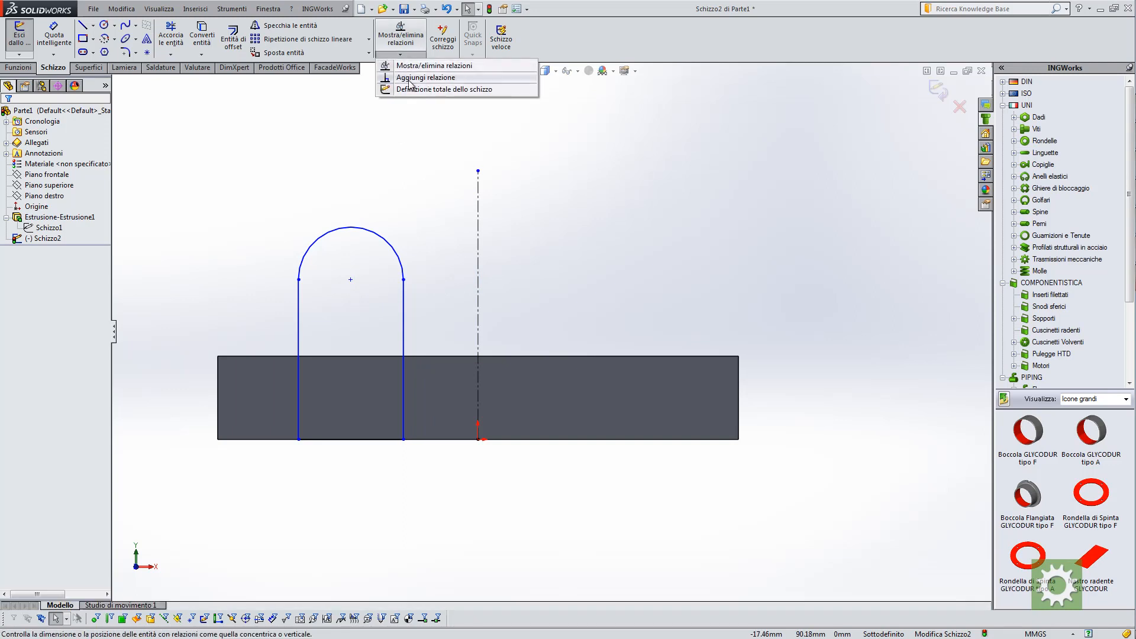
left_click(410, 78)
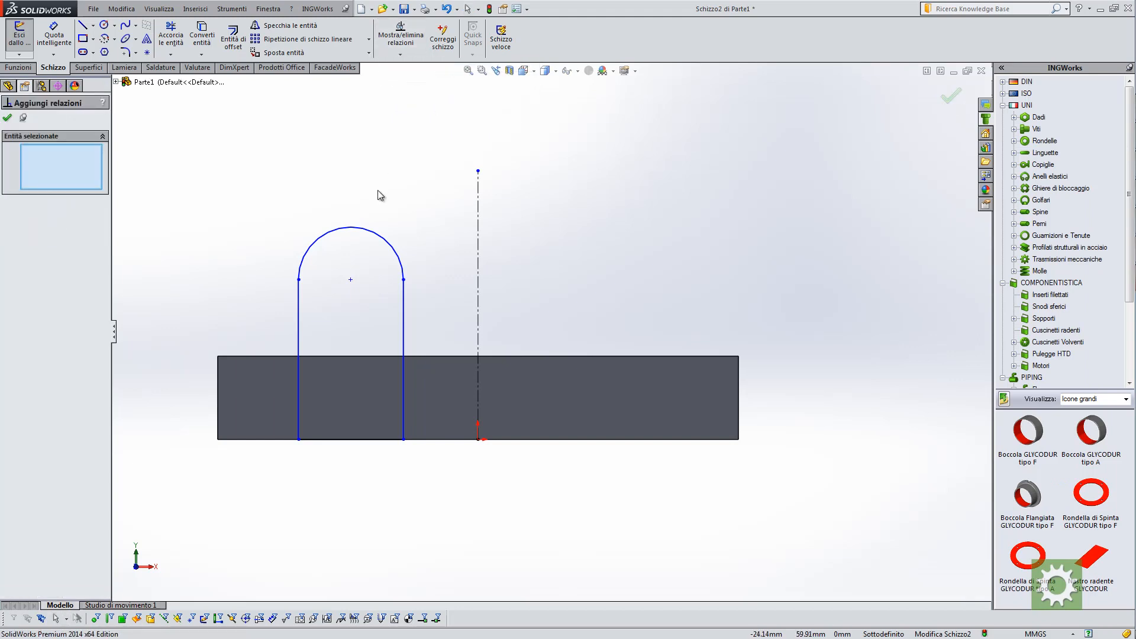
left_click(351, 280)
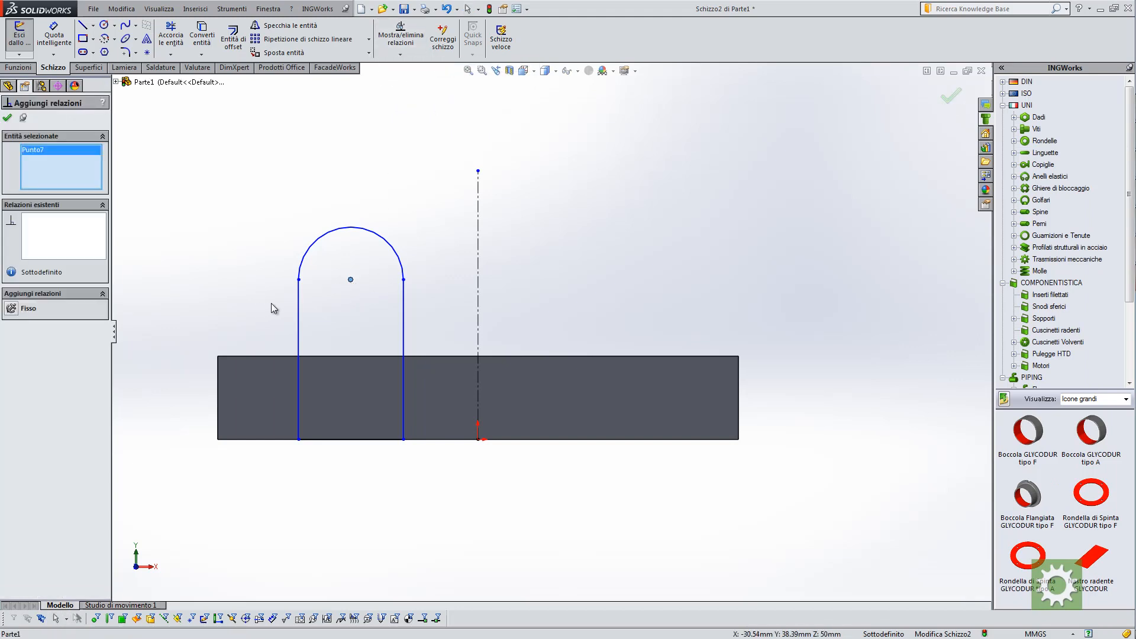
left_click(478, 285)
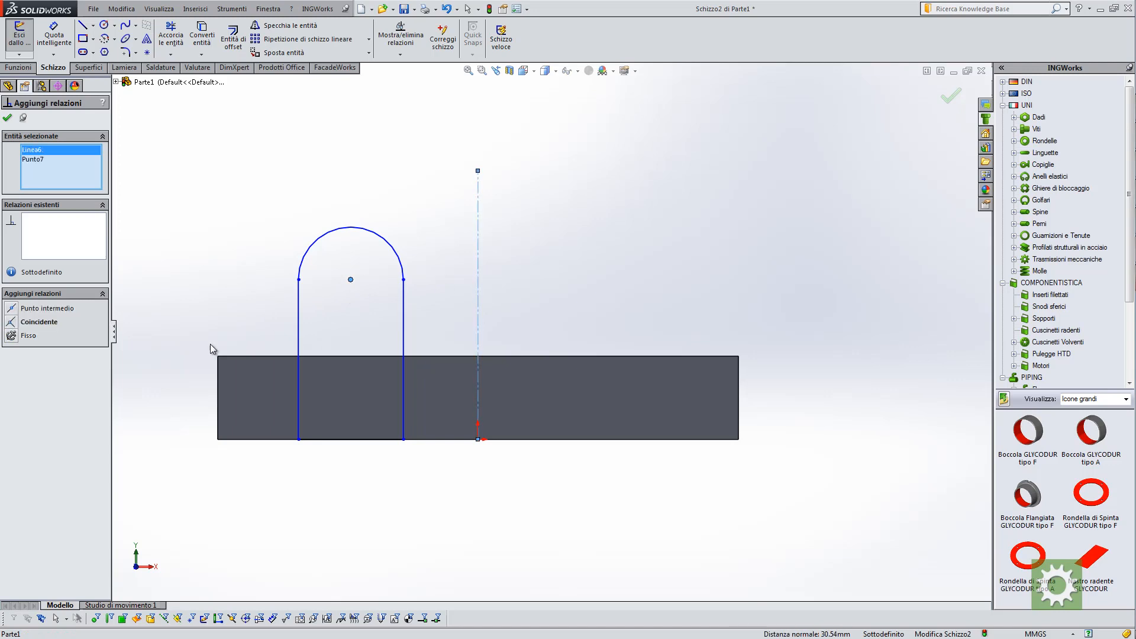
left_click(13, 323)
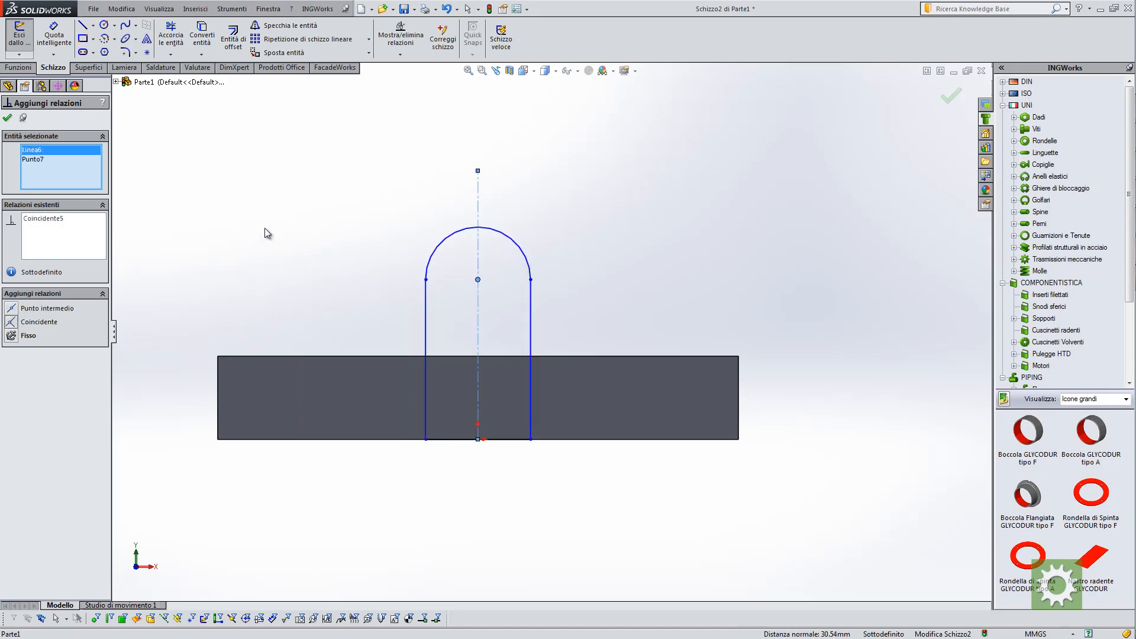
left_click(7, 117)
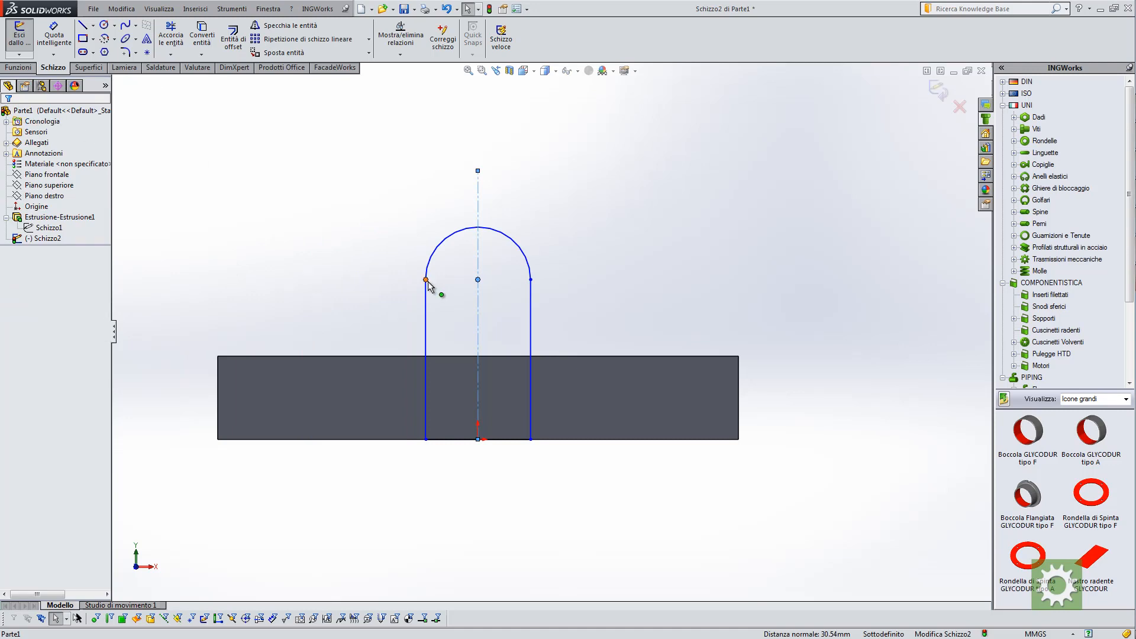
Widen the profile by its arc's left end point and dimension the distance between the two vertical lines as 30 mm
mouse_move(426, 280)
left_mouse_down()
mouse_move(409, 228)
mouse_move(418, 290)
mouse_move(412, 278)
left_mouse_up()
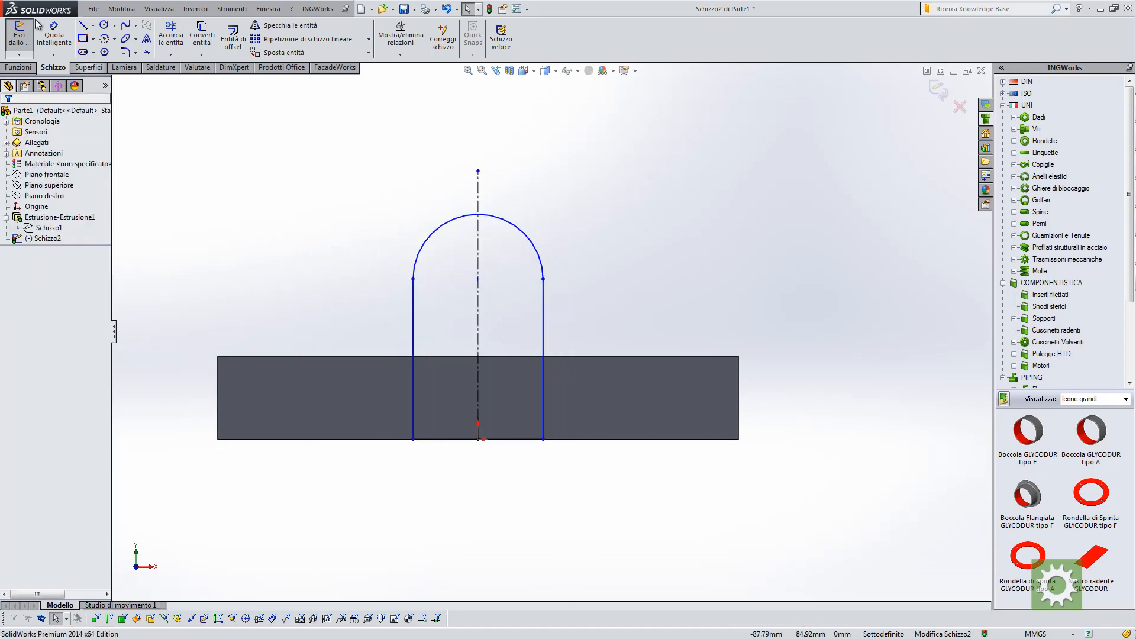
left_click(54, 33)
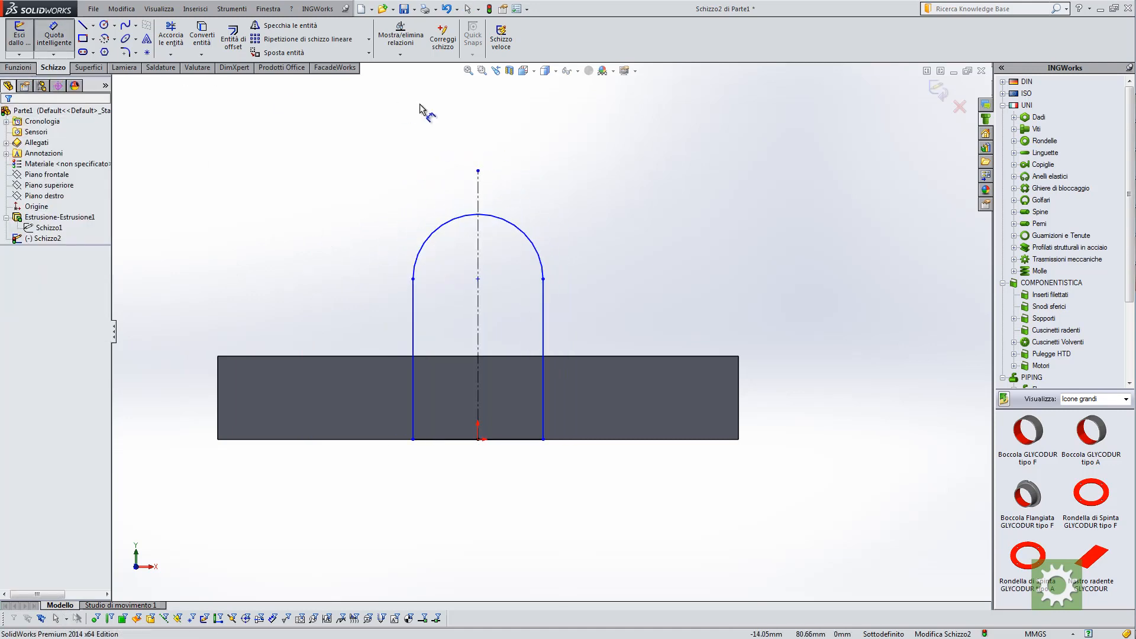
left_click(414, 310)
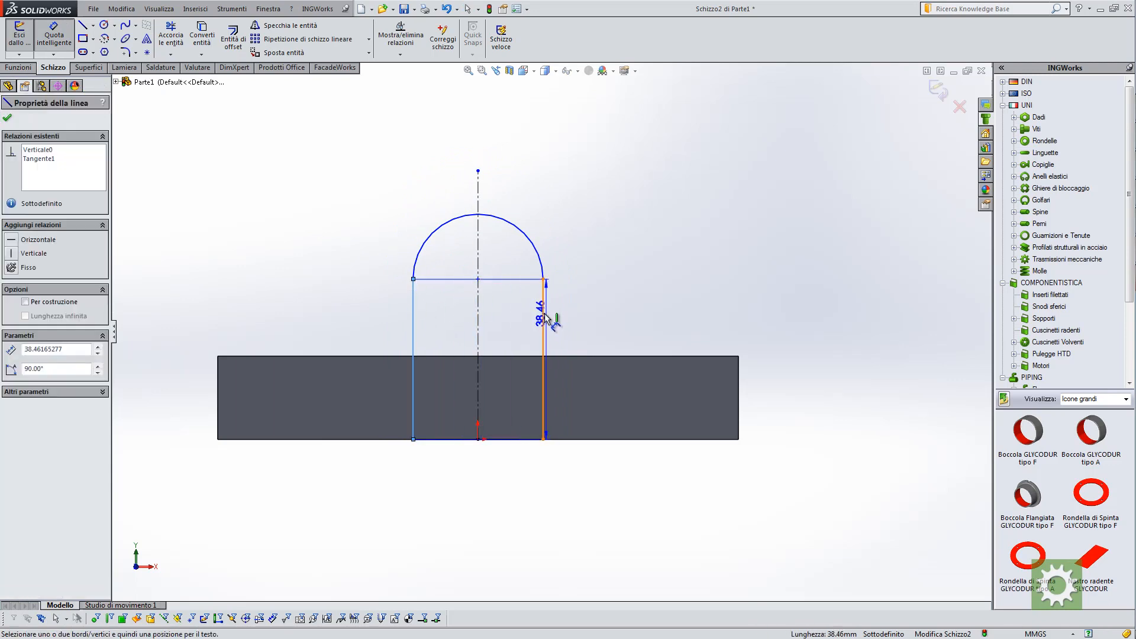
left_click(543, 313)
left_click(493, 138)
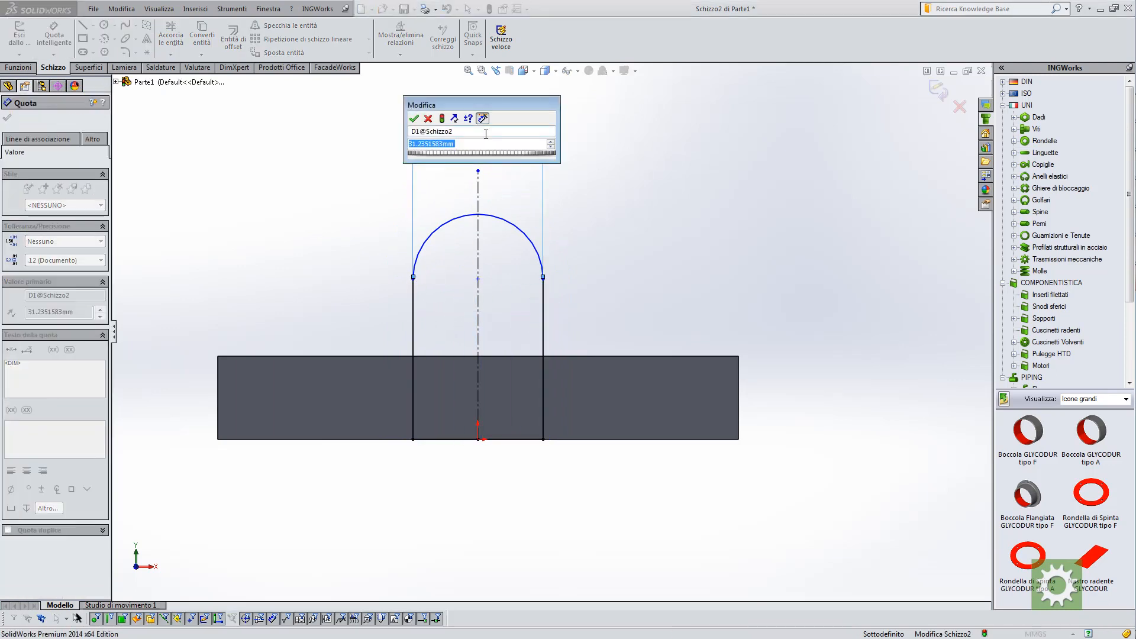
type("30")
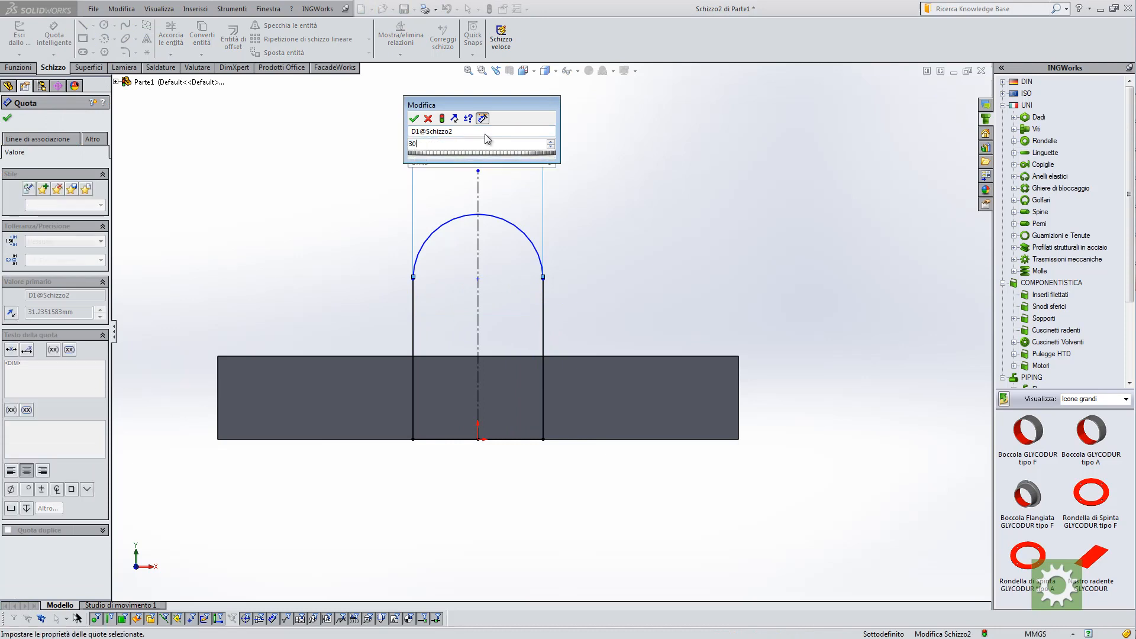
key("Return")
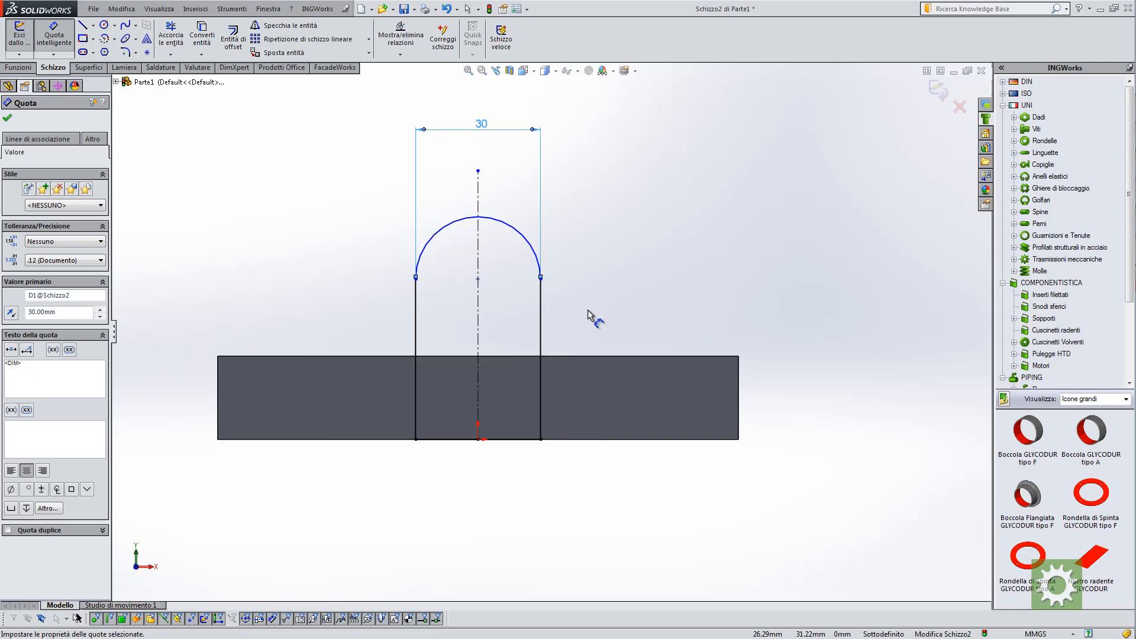
Dimension the height from the base line to the centre of the top arc as 40 mm
left_click(523, 440)
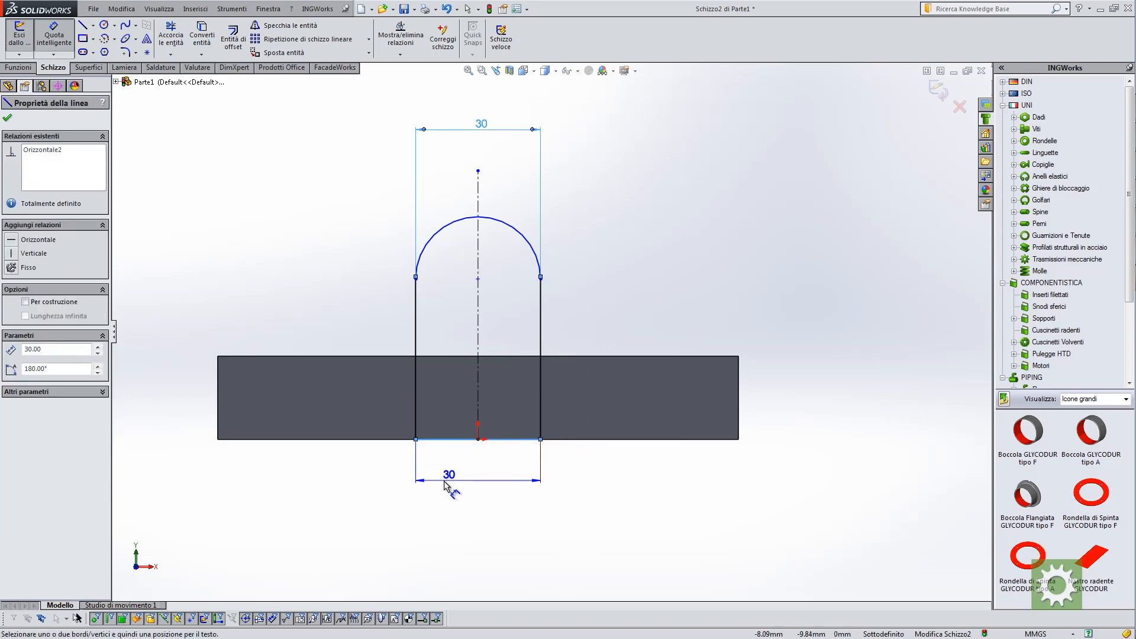
left_click(501, 221)
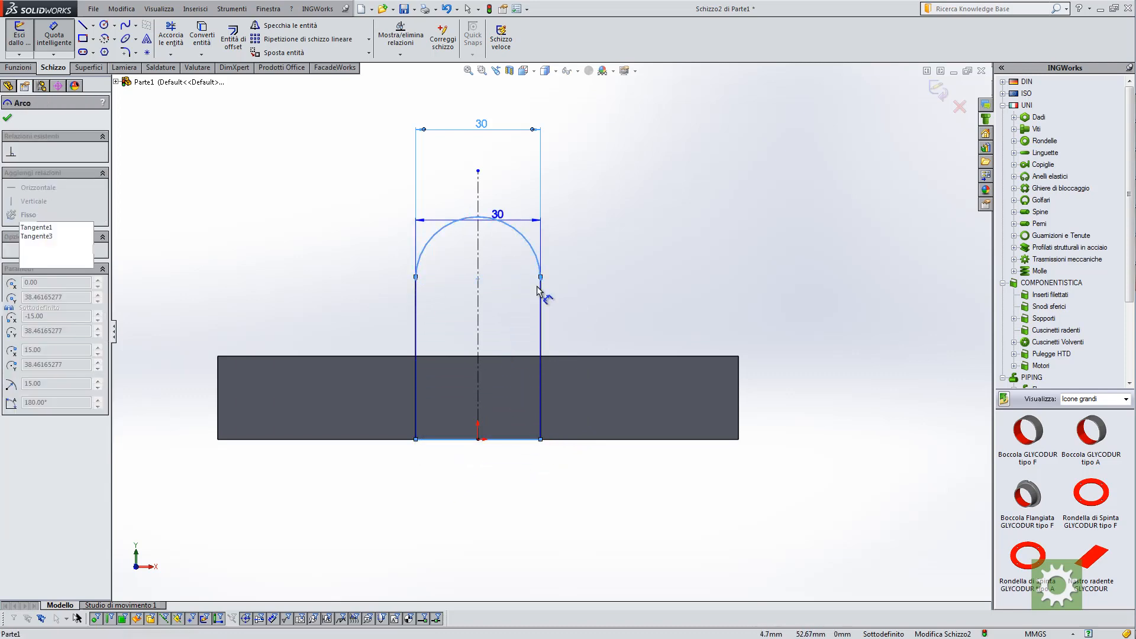
left_click(650, 330)
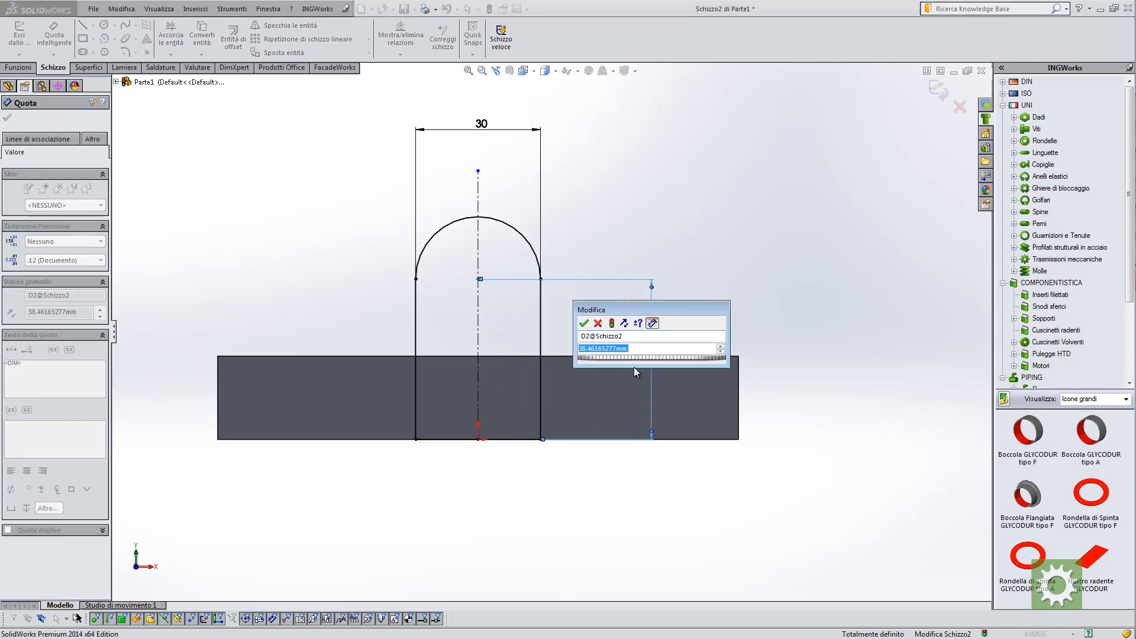
type("40")
key("Return")
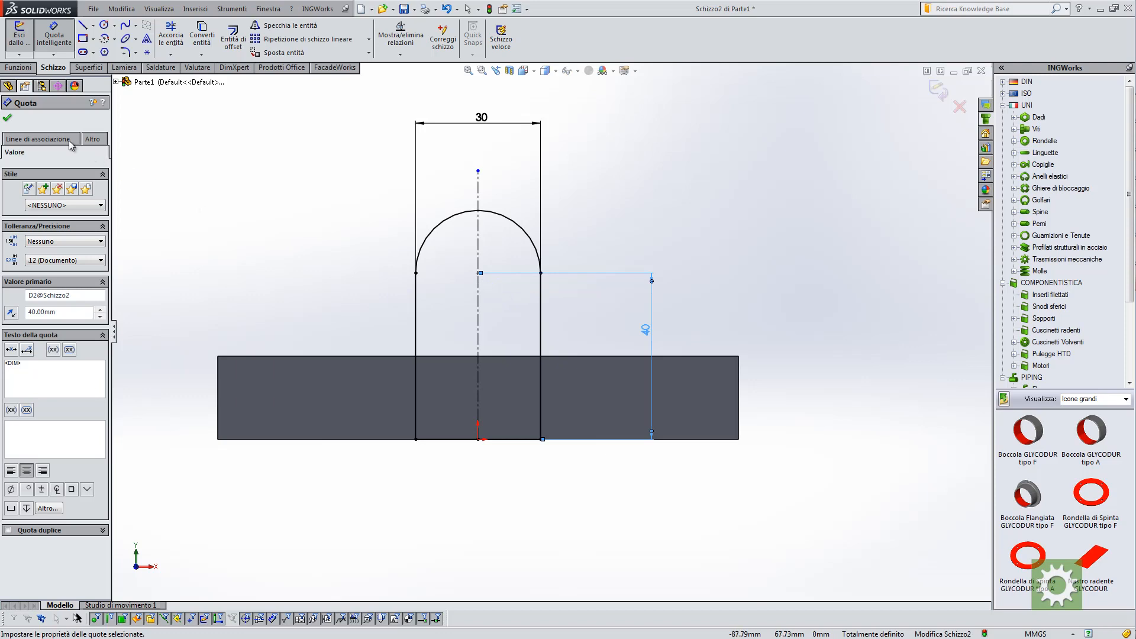
Switch the height dimension's arc condition between Max and Min, leaving it measured to the arc's Max point
left_click(91, 139)
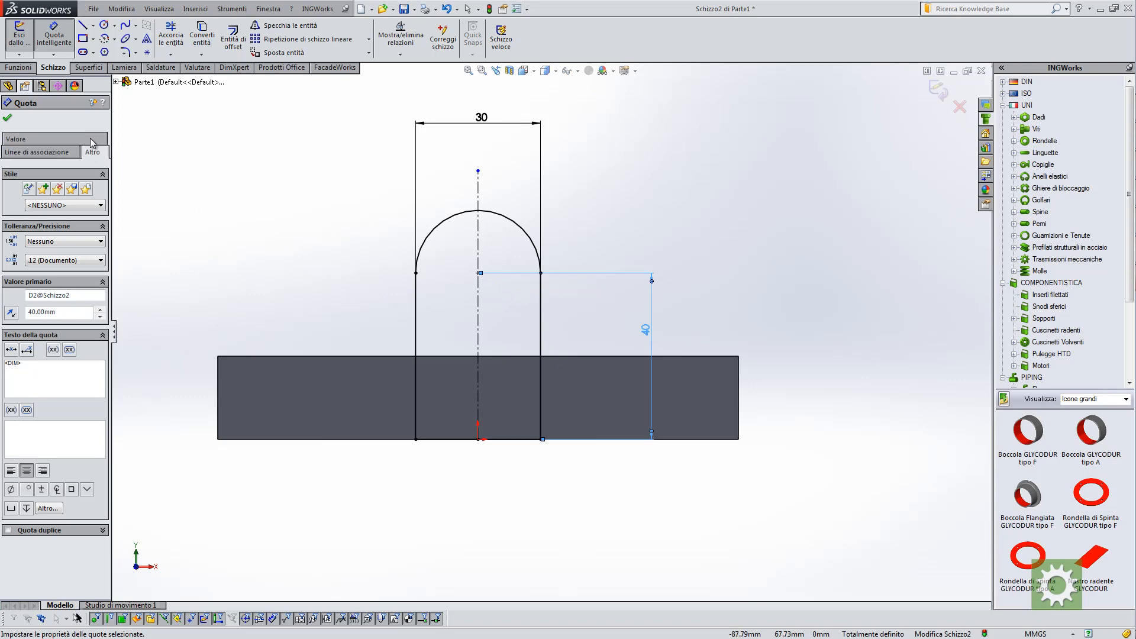
left_click(59, 153)
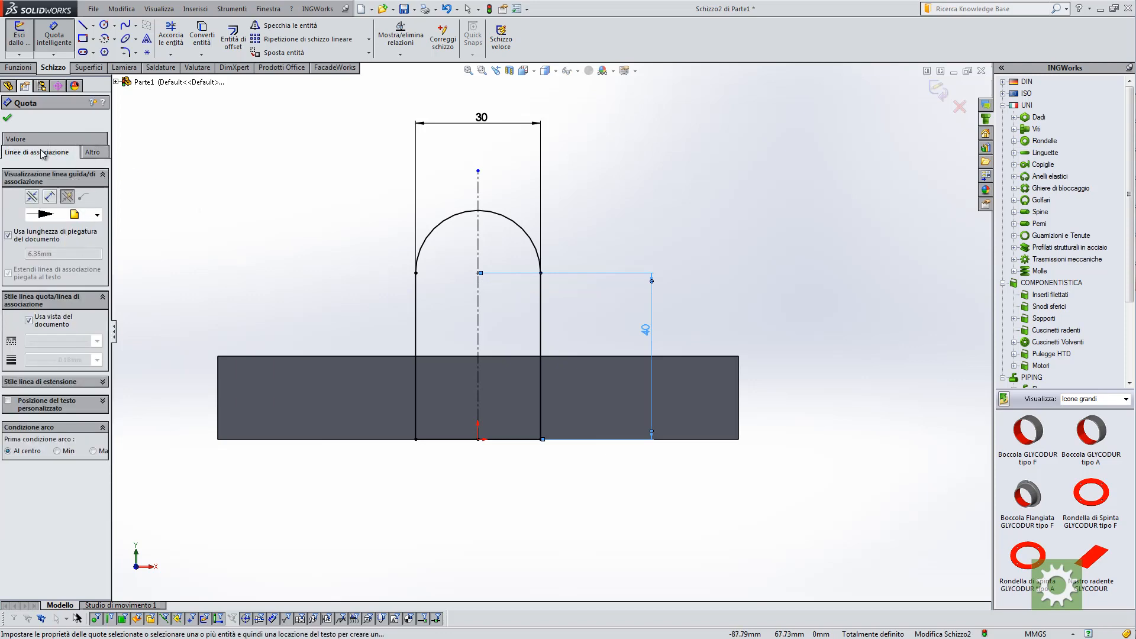
left_click(93, 452)
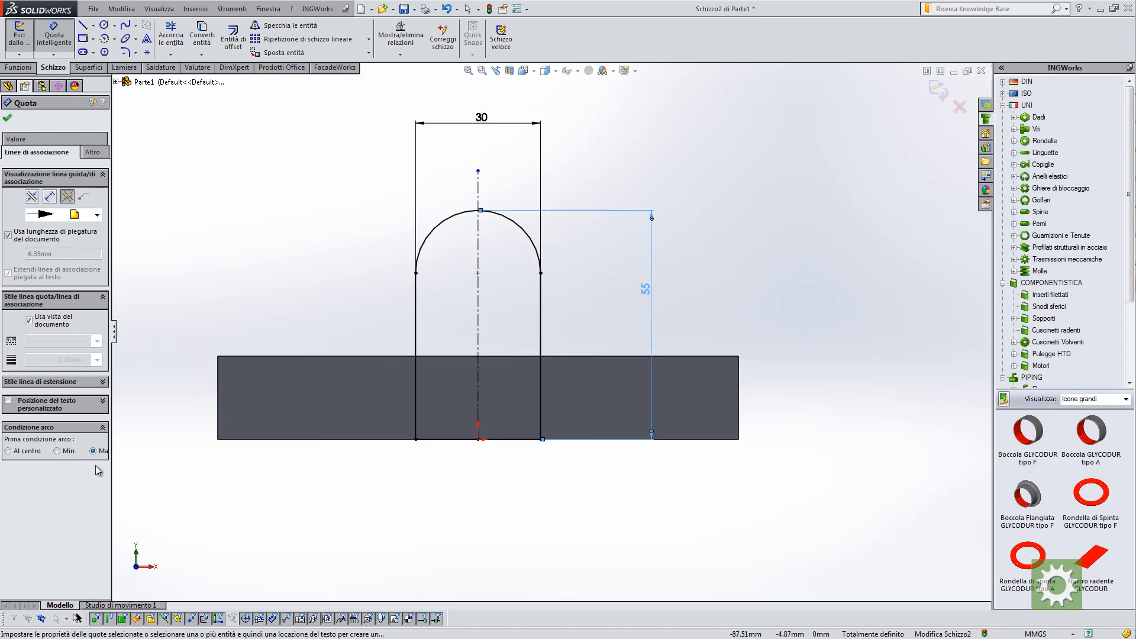
left_click(57, 451)
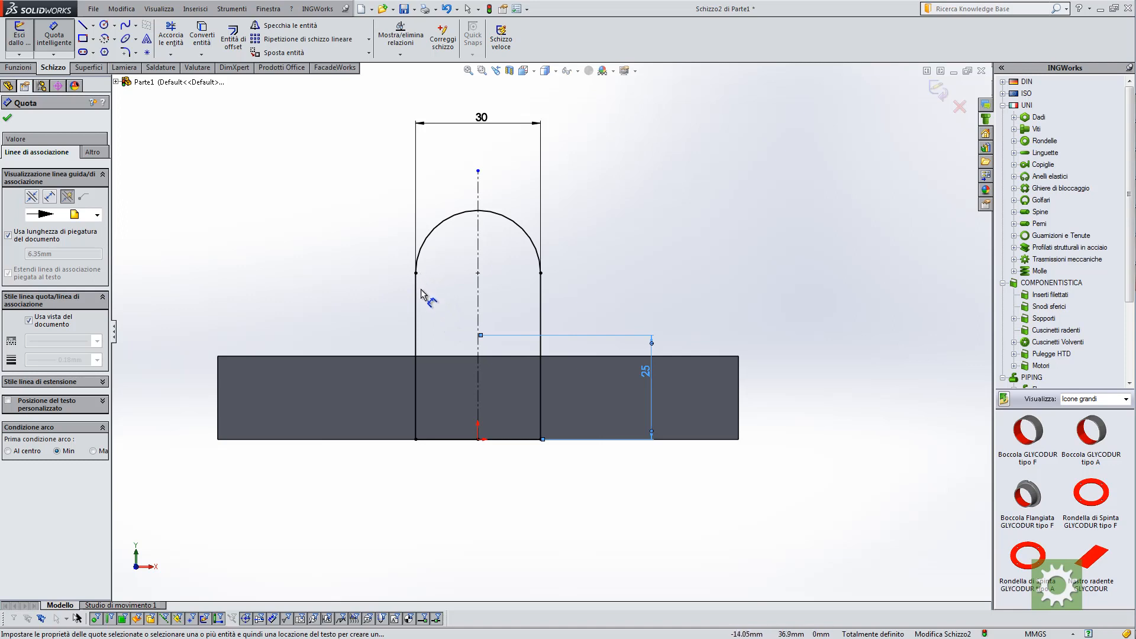
left_click(92, 451)
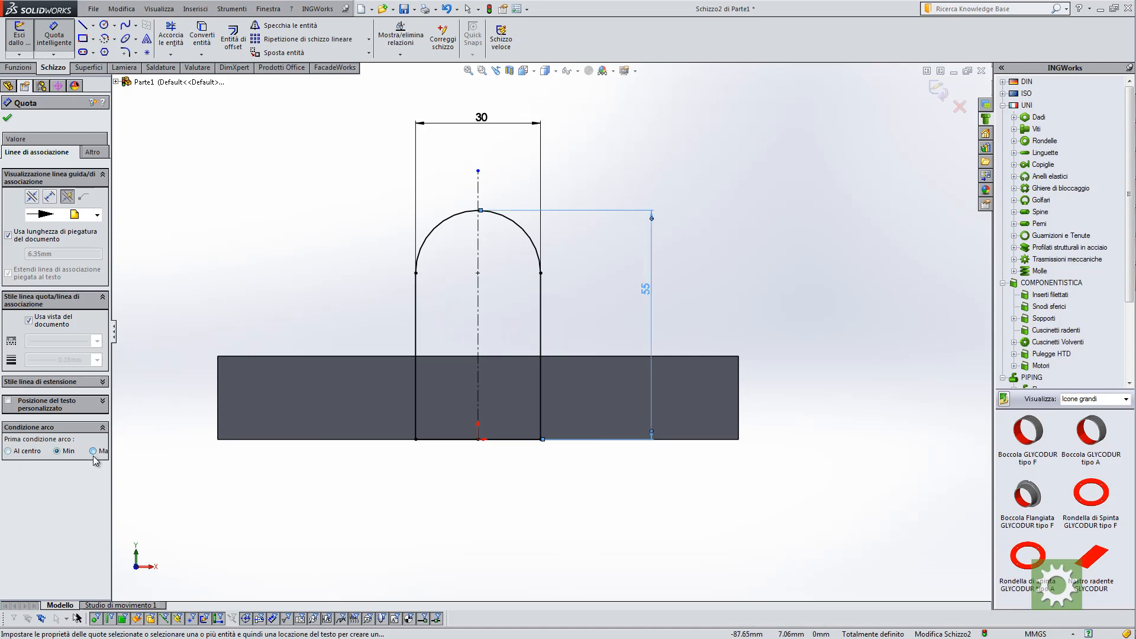
left_click(8, 120)
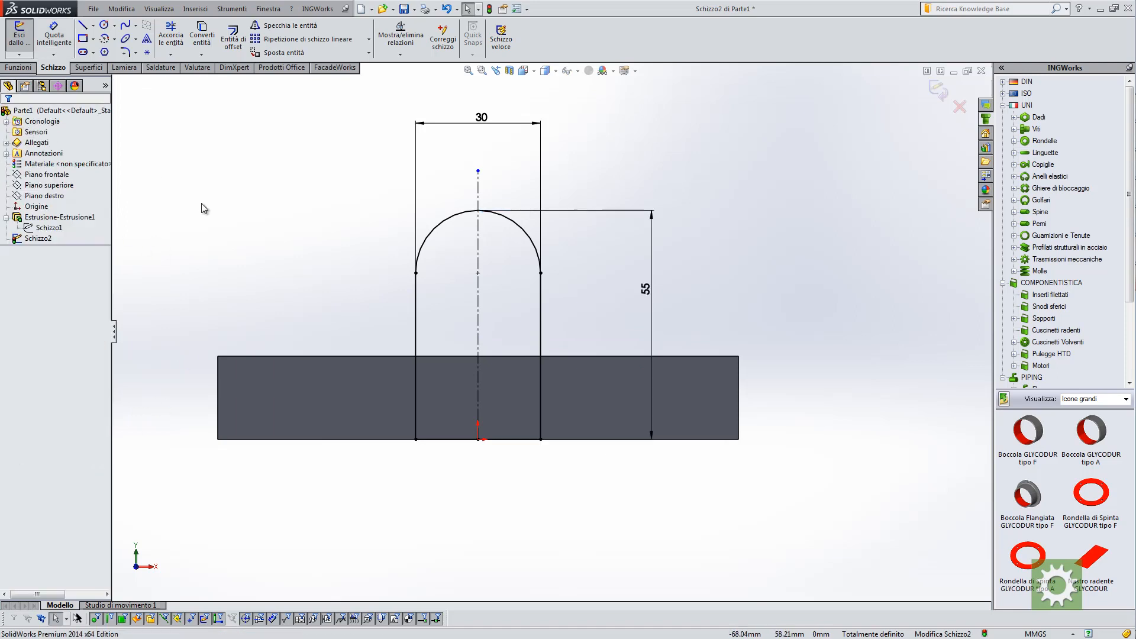
Replace the profile's height dimension with a new 55 mm one from the base line directly to the top of the arc
left_click(646, 291)
key("Delete")
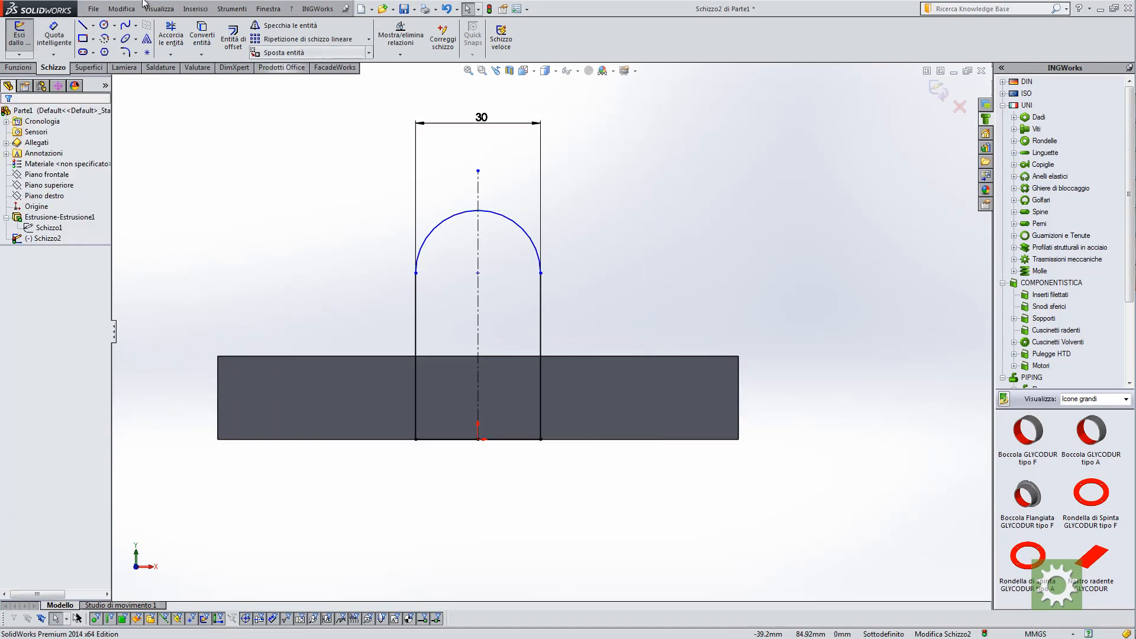
left_click(61, 37)
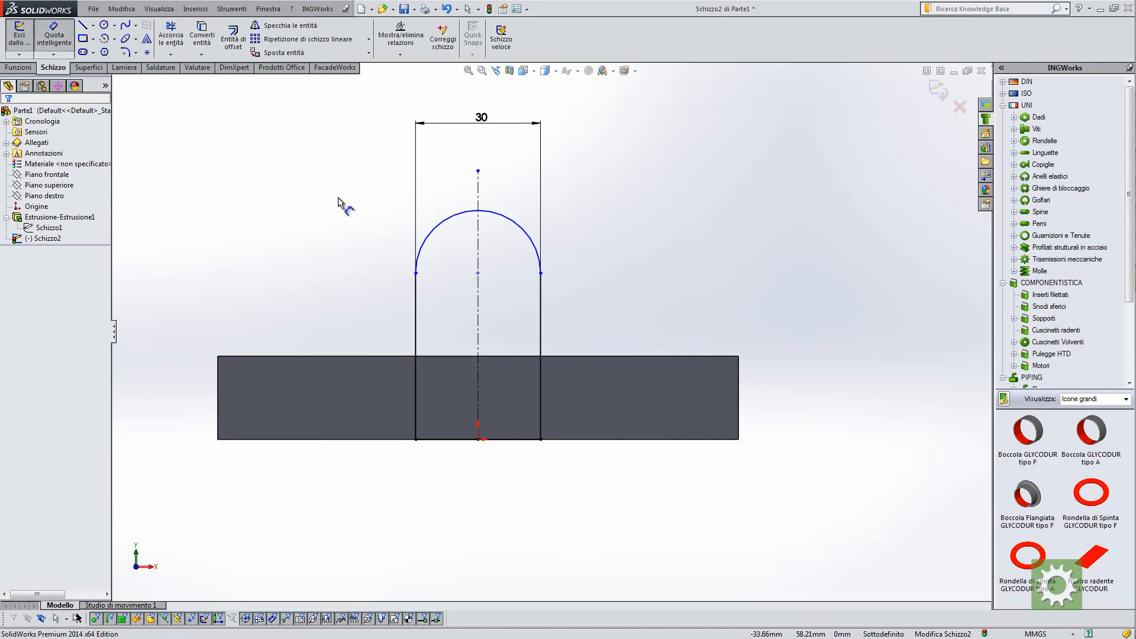
left_click(528, 439)
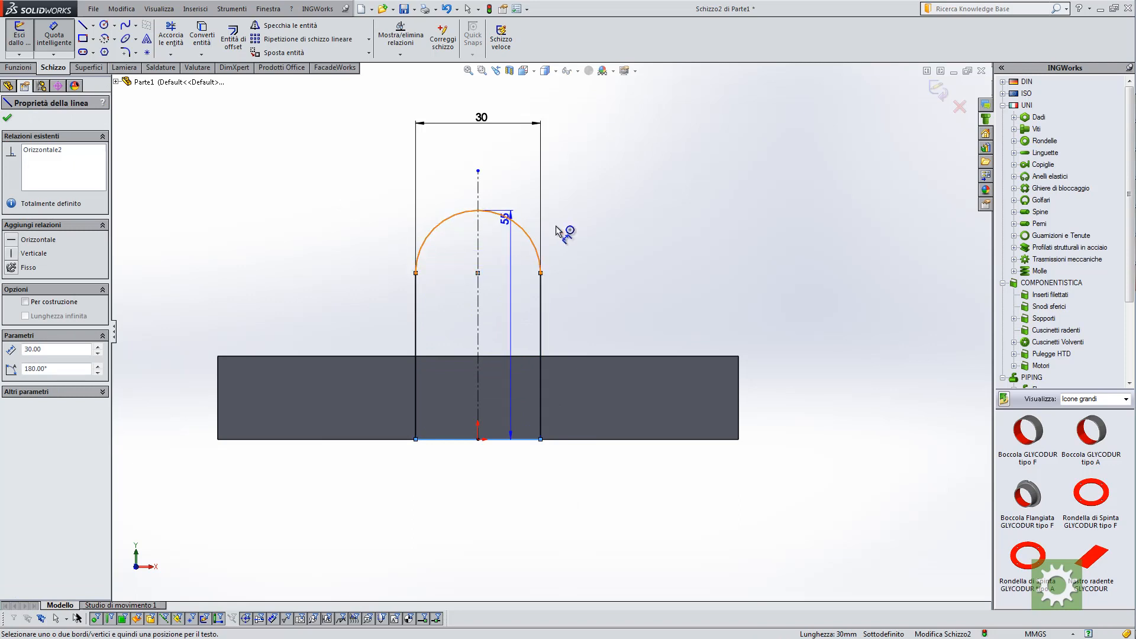
left_click(510, 228)
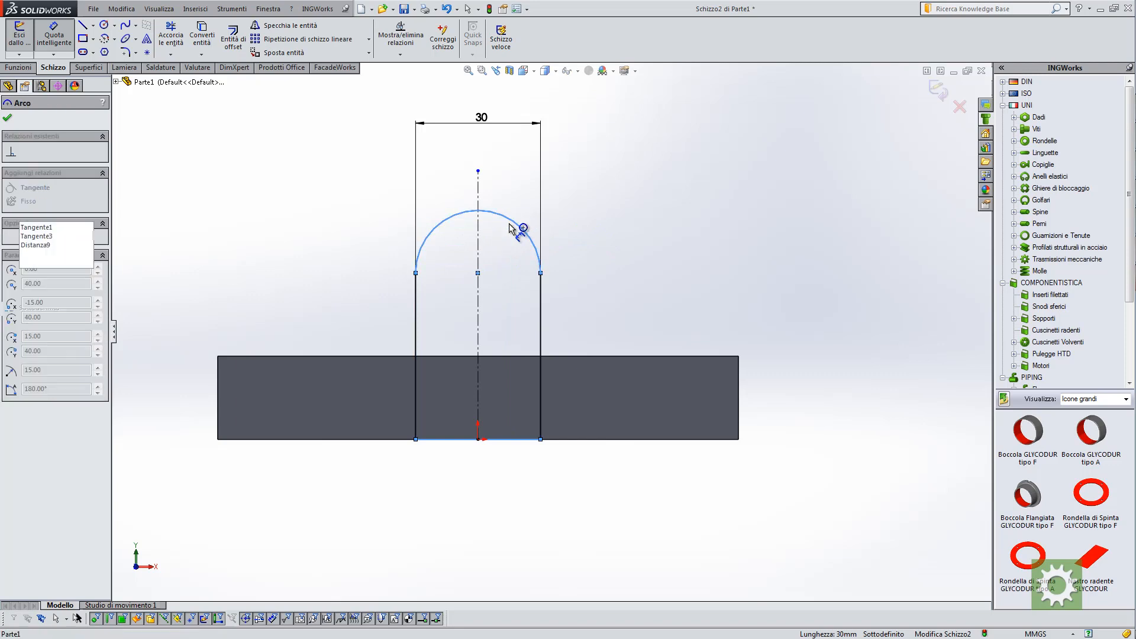
left_click(636, 304)
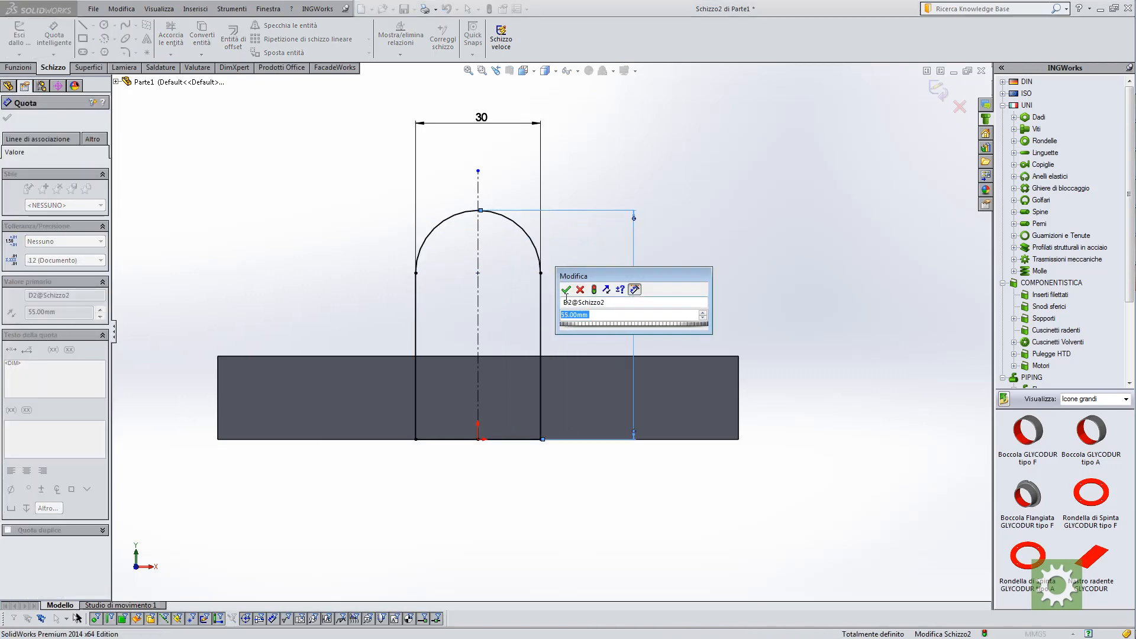
left_click(567, 290)
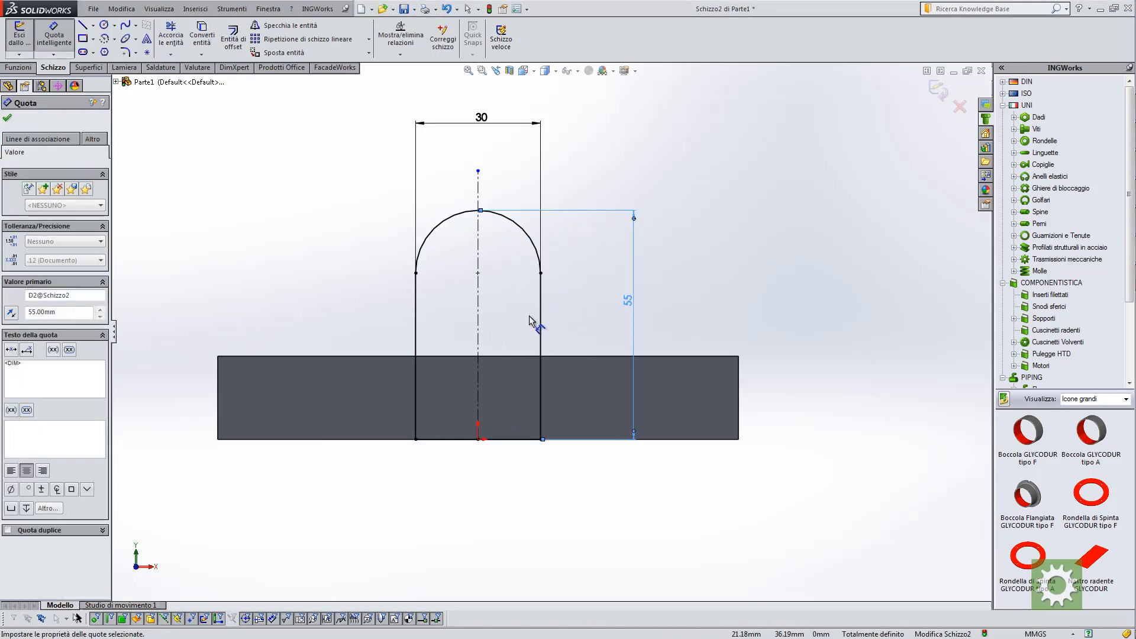
Extrude the round-topped profile 20 mm blind in the reversed direction, over the base block, with the result merged
scroll(535, 323, "up", 3)
key("ctrl+7")
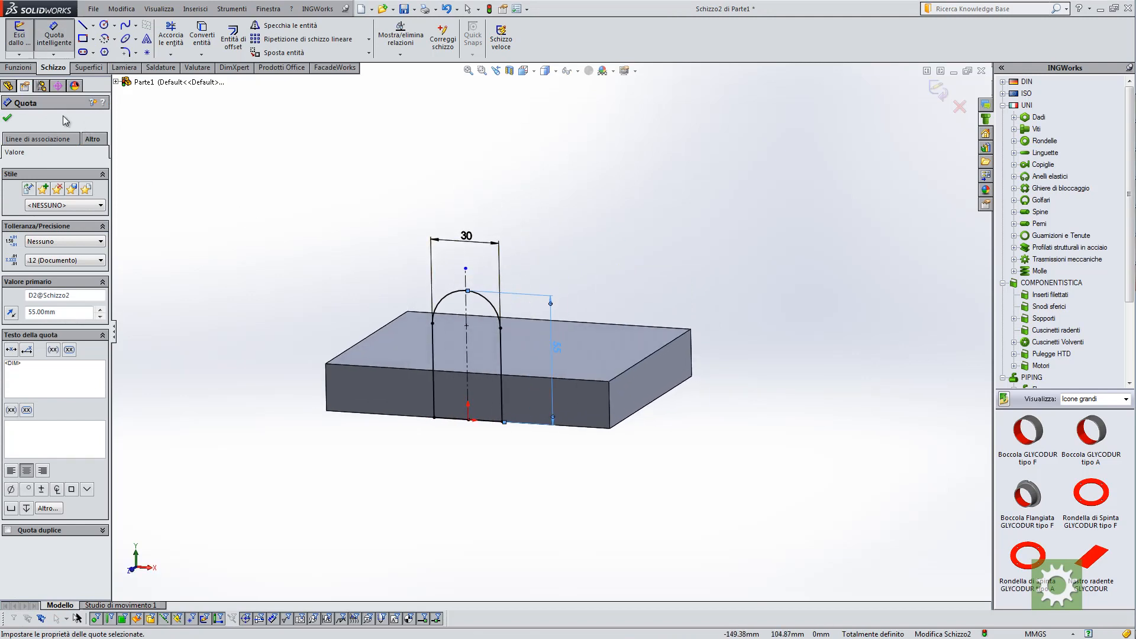
left_click(17, 68)
left_click(23, 37)
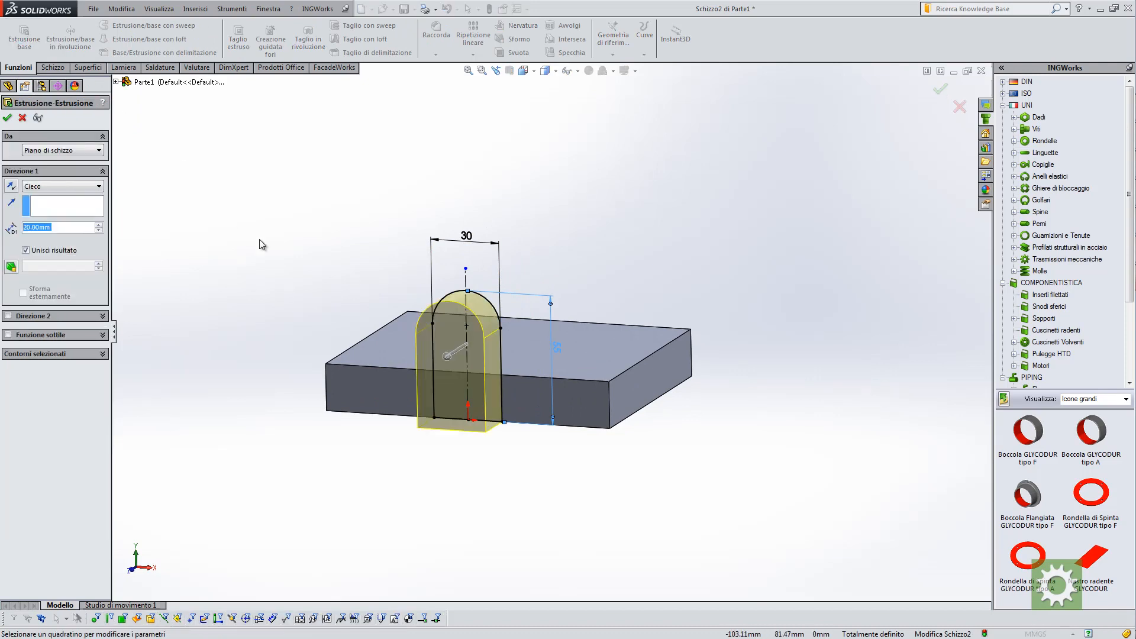
middle_click_drag(260, 245, 333, 322)
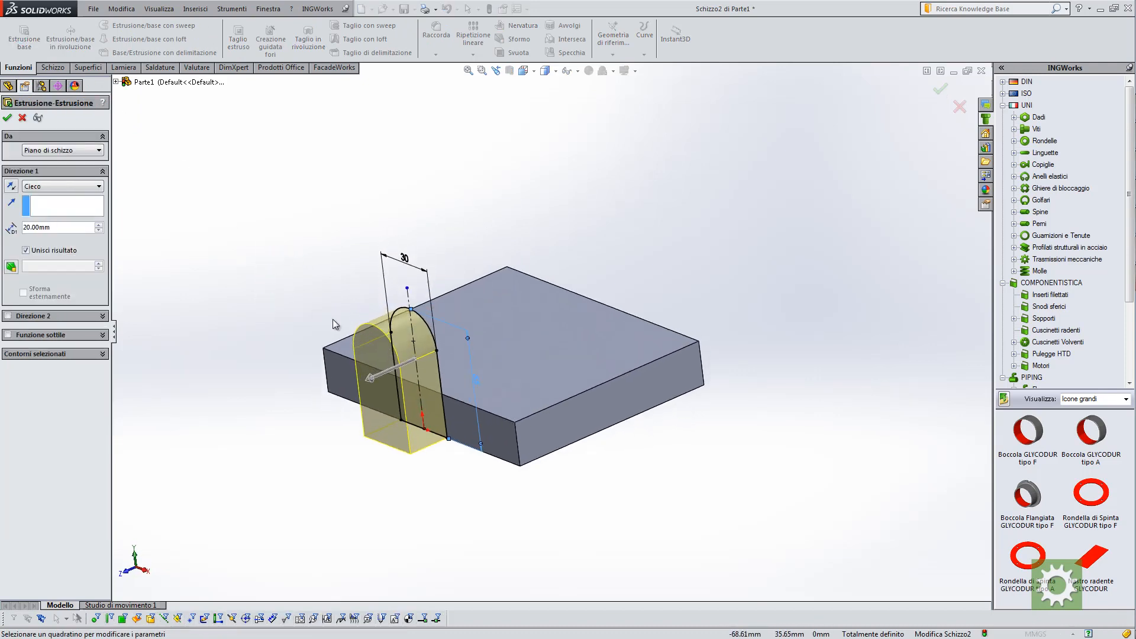
left_click(11, 188)
middle_click_drag(362, 301, 361, 326)
scroll(362, 325, "down", 3)
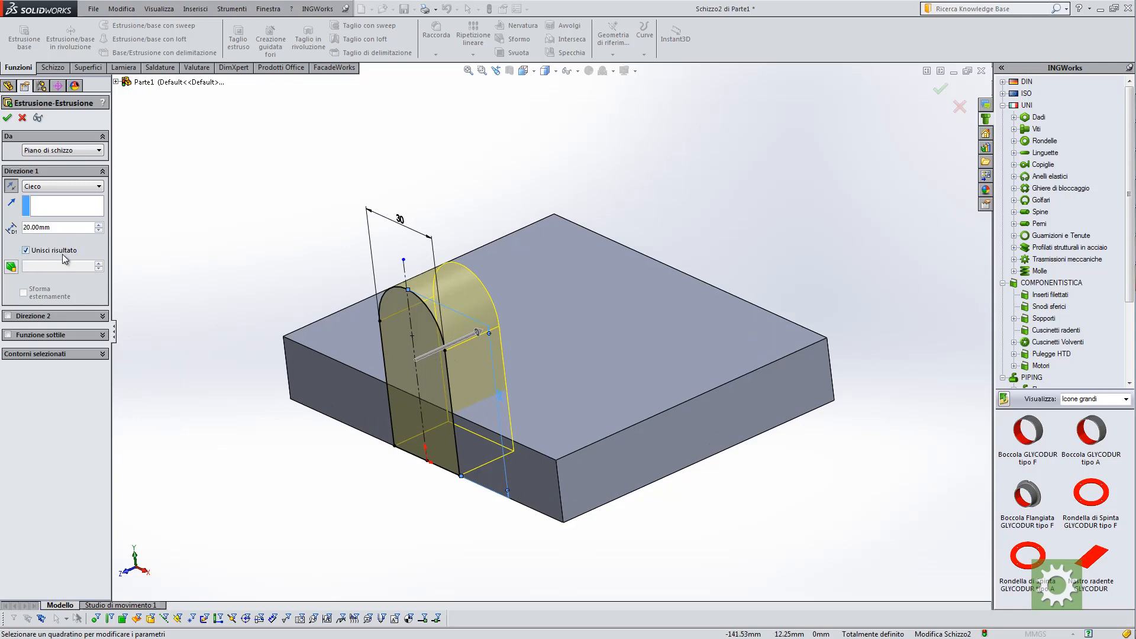
middle_click_drag(256, 308, 267, 303)
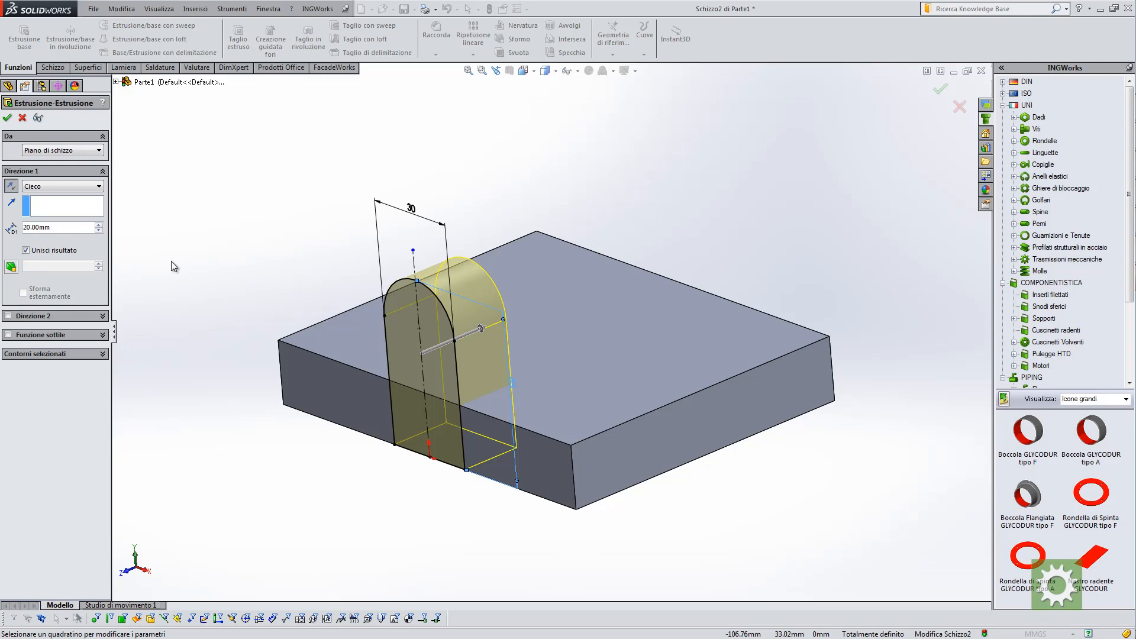
left_click(8, 117)
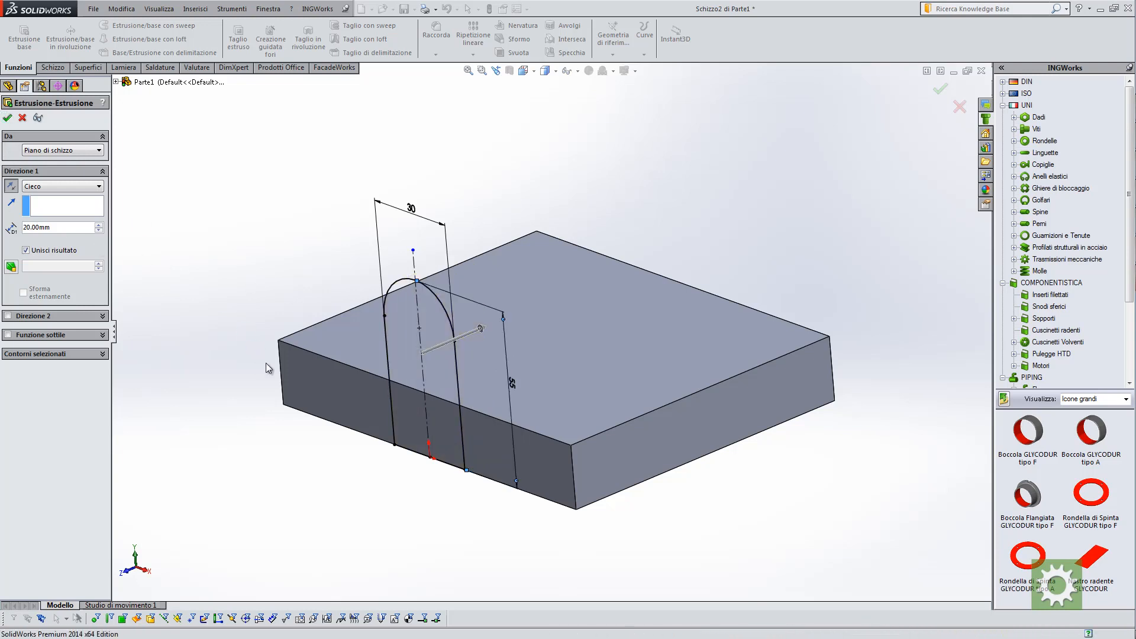
Set the round-topped boss's height dimension to 65 mm directly on the model and rebuild the part
middle_click_drag(266, 365, 443, 406)
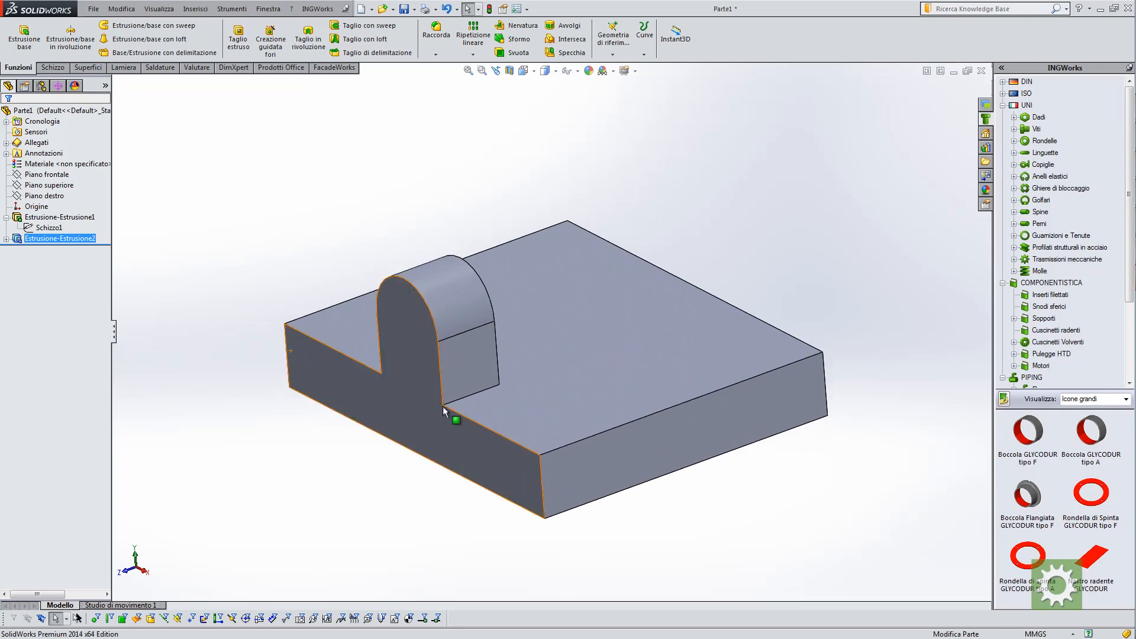
left_click(465, 364)
middle_click_drag(231, 470, 368, 467)
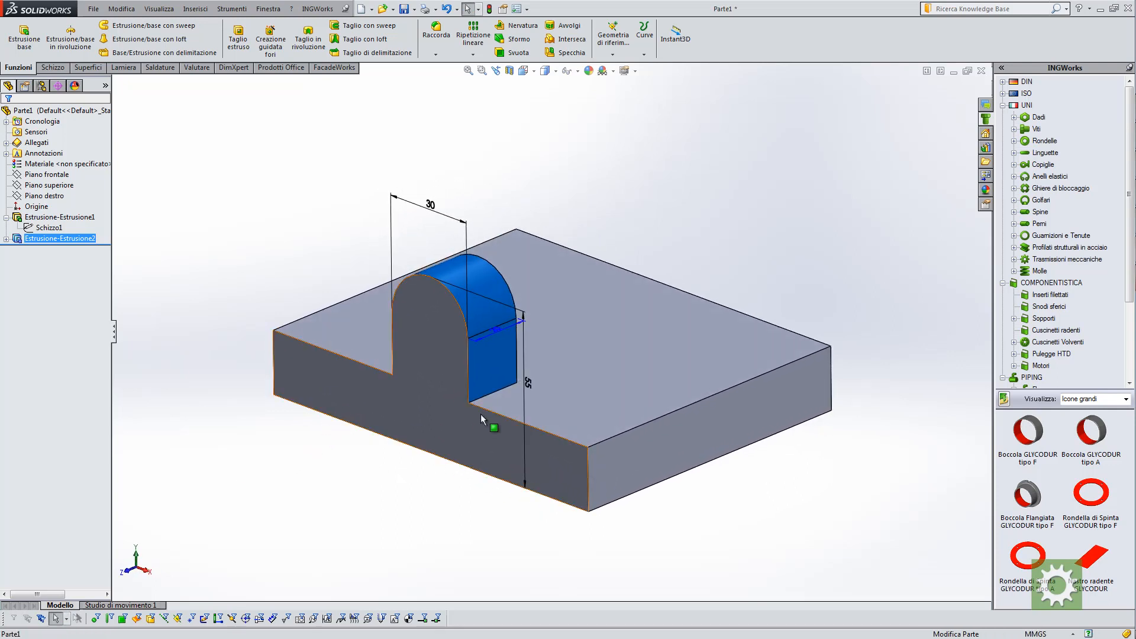
double_click(528, 386)
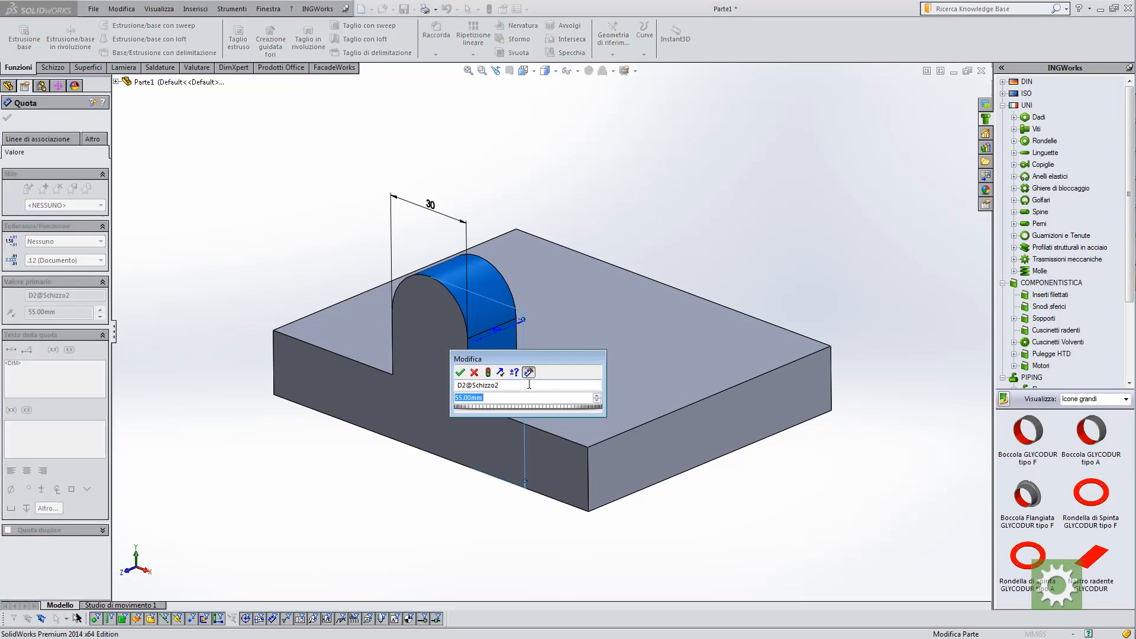
type("65")
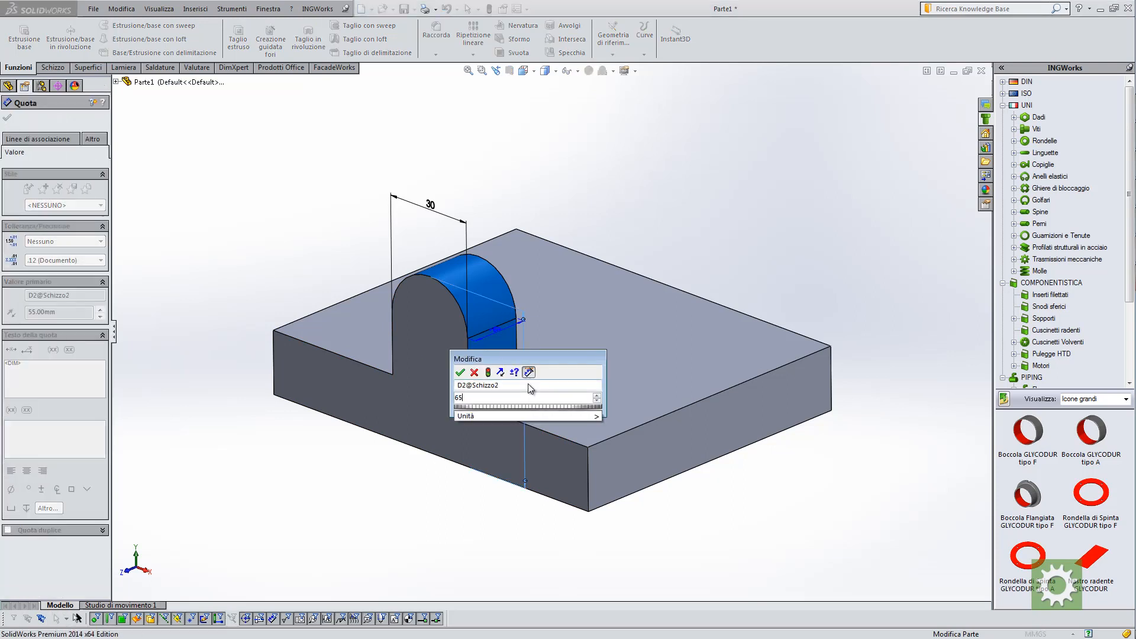
left_click(487, 372)
left_click(460, 373)
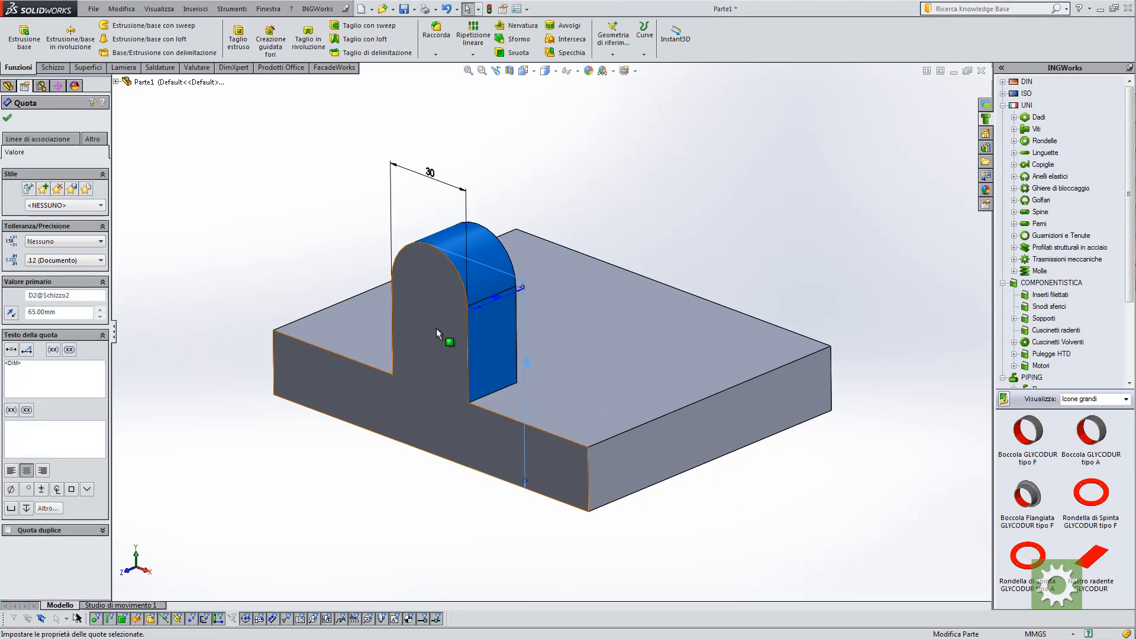
mouse_move(436, 329)
middle_mouse_down()
mouse_move(466, 302)
mouse_move(477, 317)
mouse_move(420, 324)
middle_mouse_up()
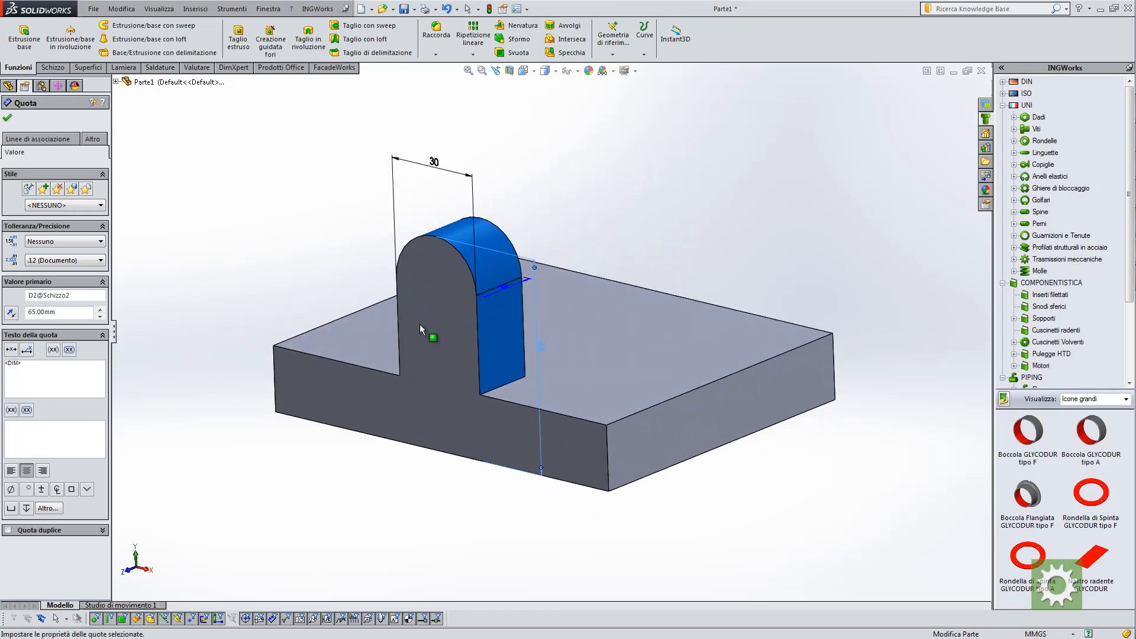
left_click(676, 212)
Set the round-topped boss's width dimension to 40 mm directly on the model and rebuild the part
left_click(503, 339)
middle_click_drag(503, 339, 457, 331)
double_click(465, 215)
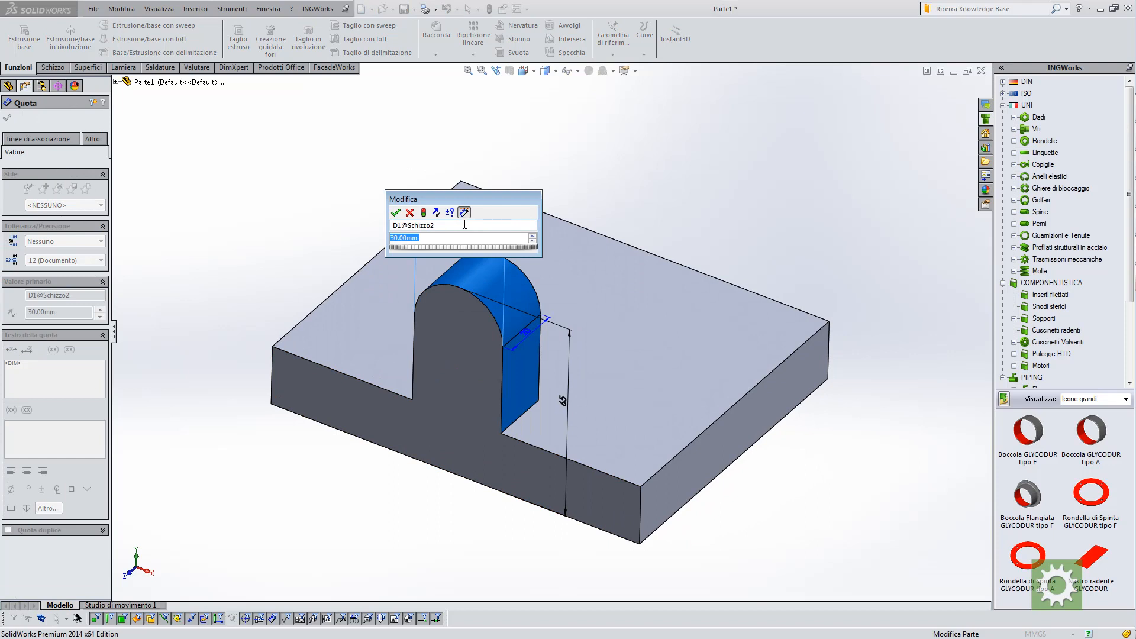
type("40")
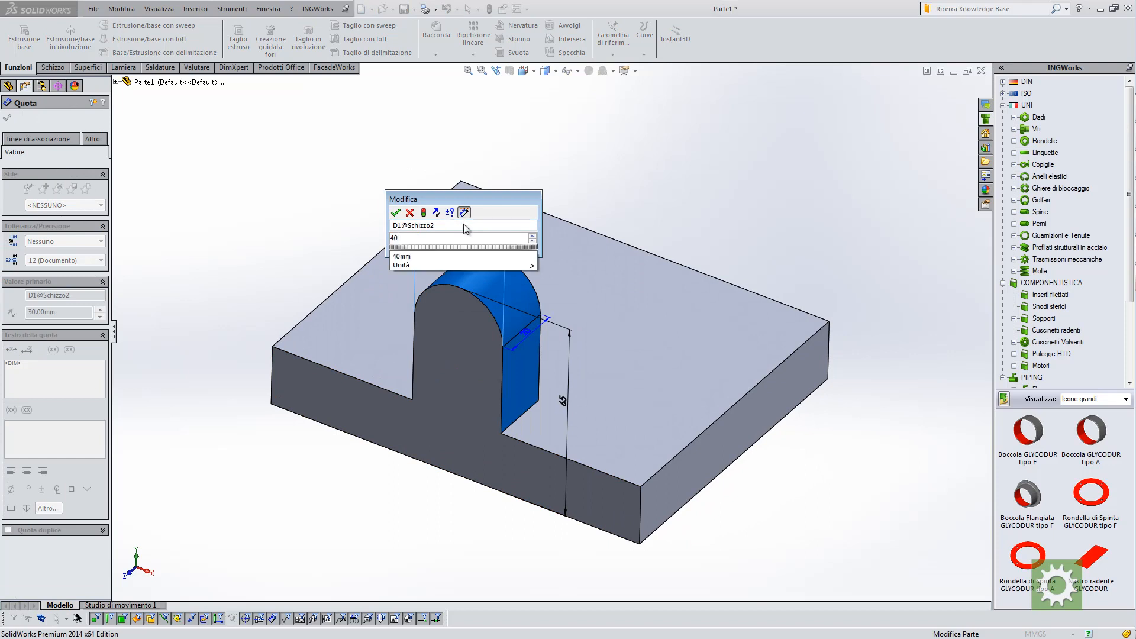
left_click(424, 213)
left_click(396, 212)
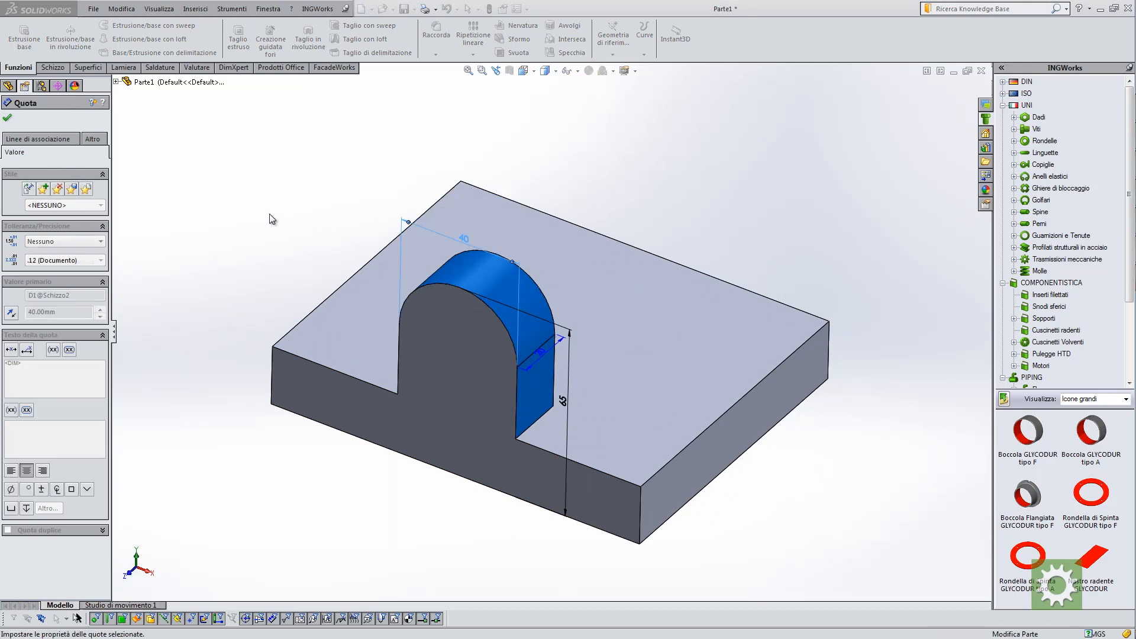
left_click(256, 297)
Examine the round-topped boss and the position of the front plane (Piano frontale) relative to the base block
middle_click_drag(255, 297, 260, 253)
middle_click_drag(546, 345, 533, 336)
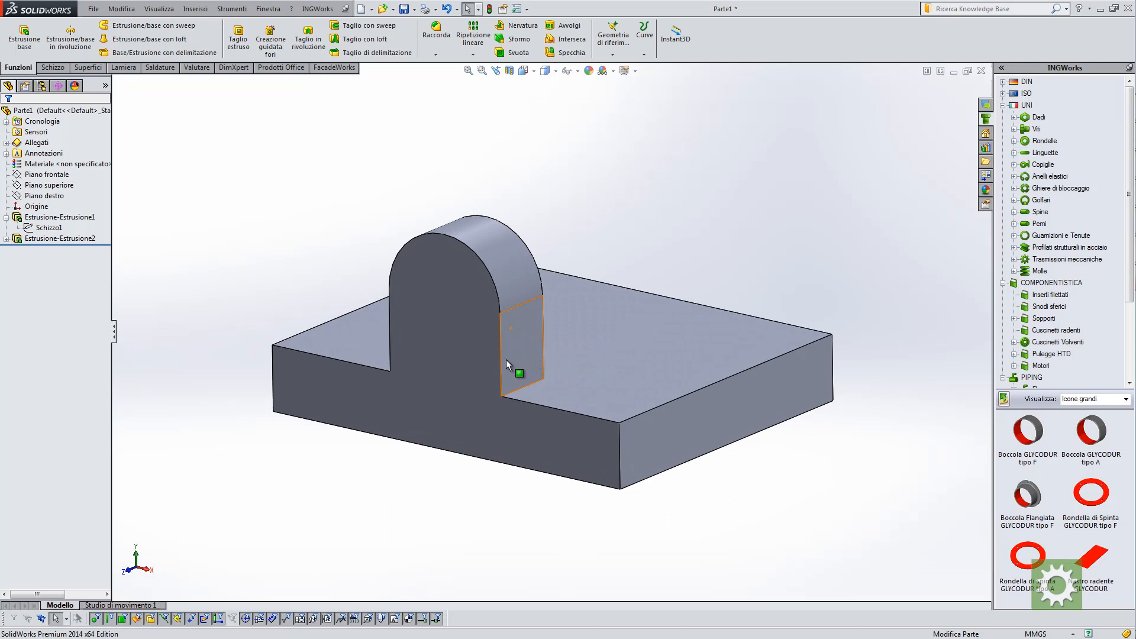
middle_click_drag(506, 360, 454, 371)
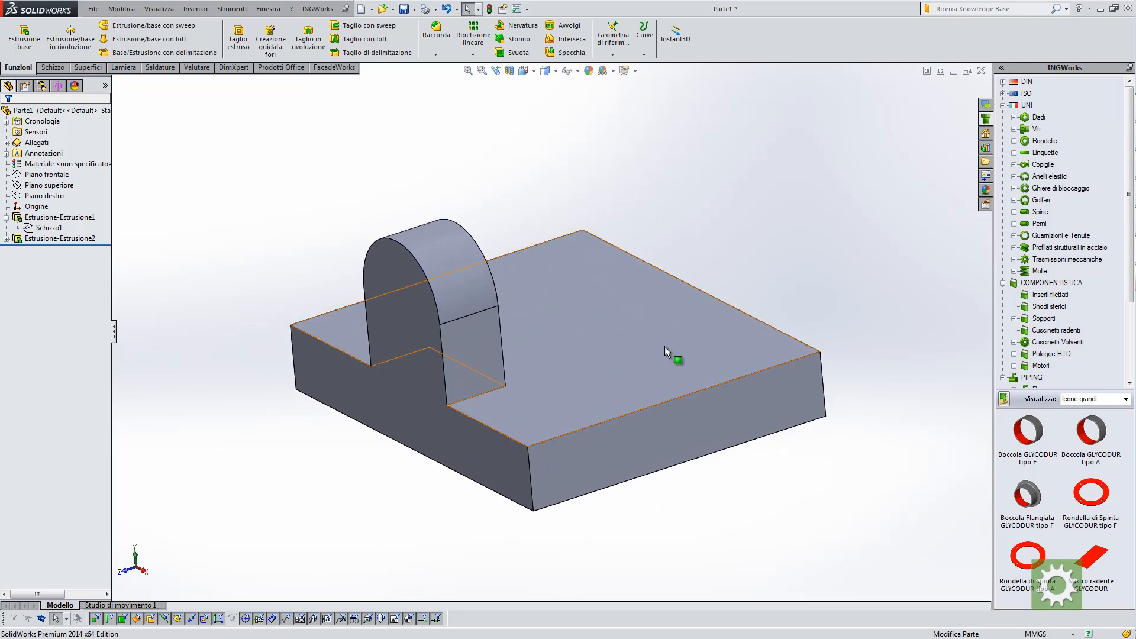
scroll(657, 348, "down", 2)
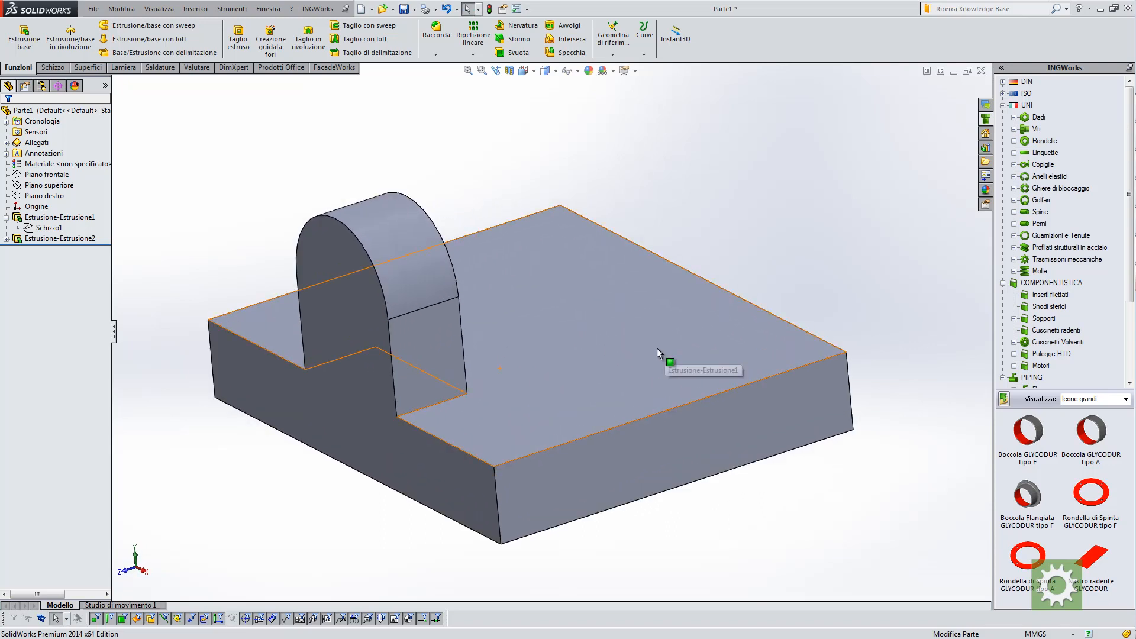
left_click(427, 355)
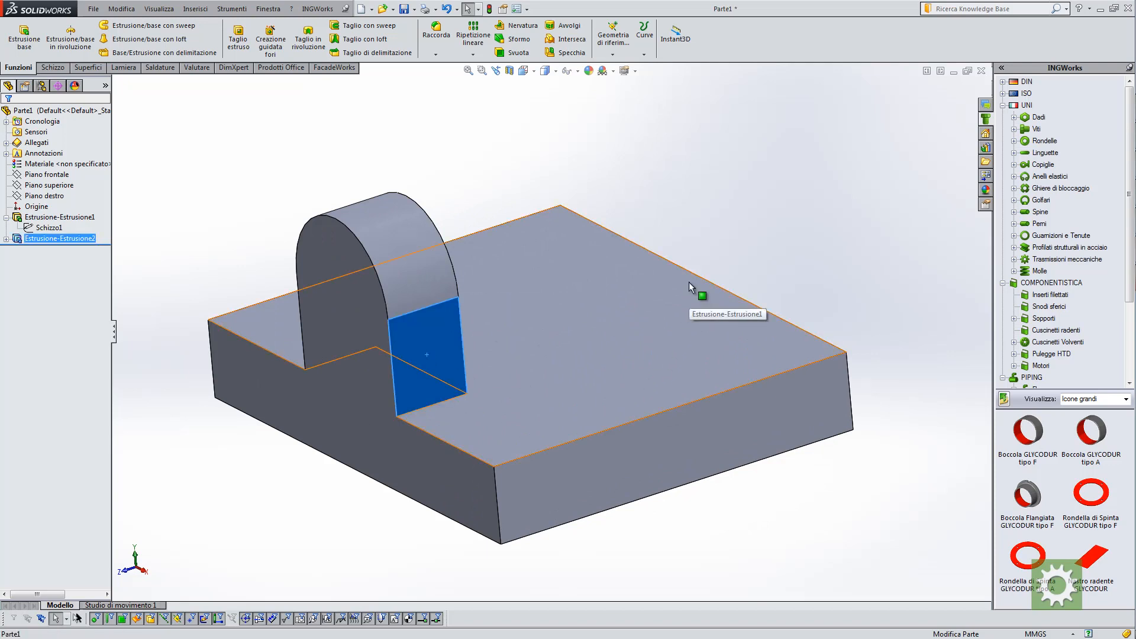
left_click(449, 180)
middle_click_drag(489, 335, 503, 348)
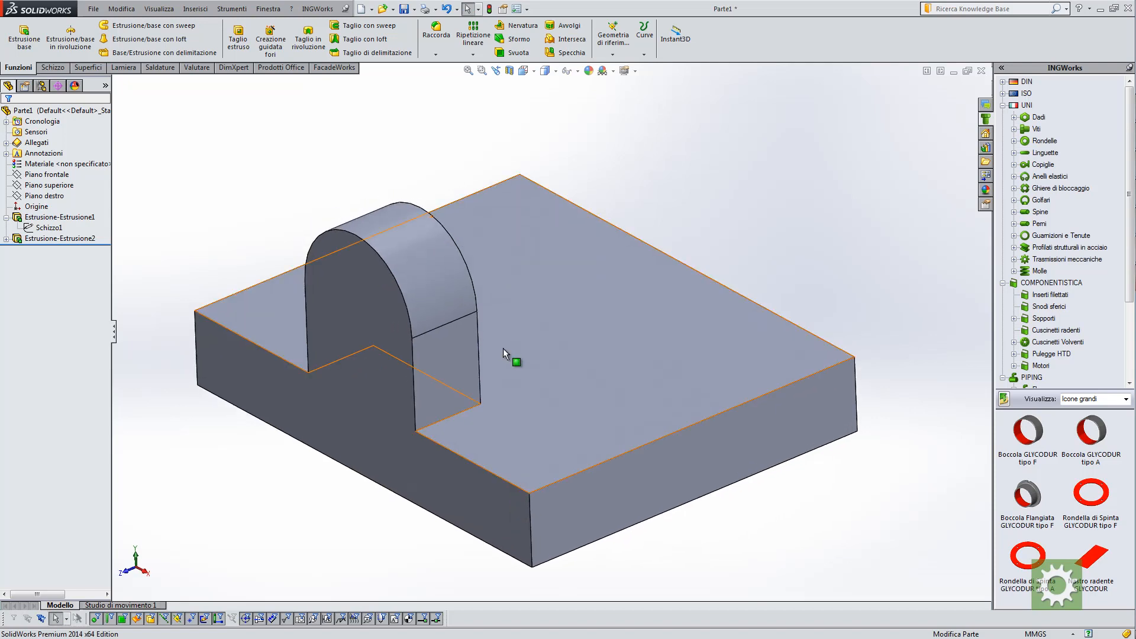
scroll(503, 348, "up", 2)
scroll(616, 329, "down", 2)
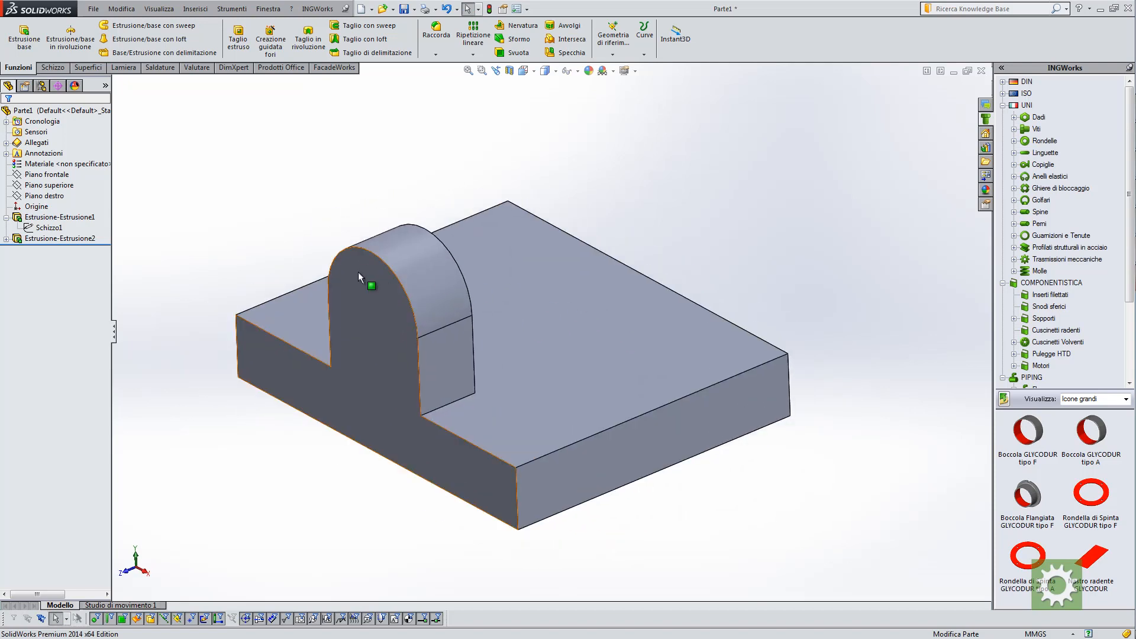
left_click(451, 360)
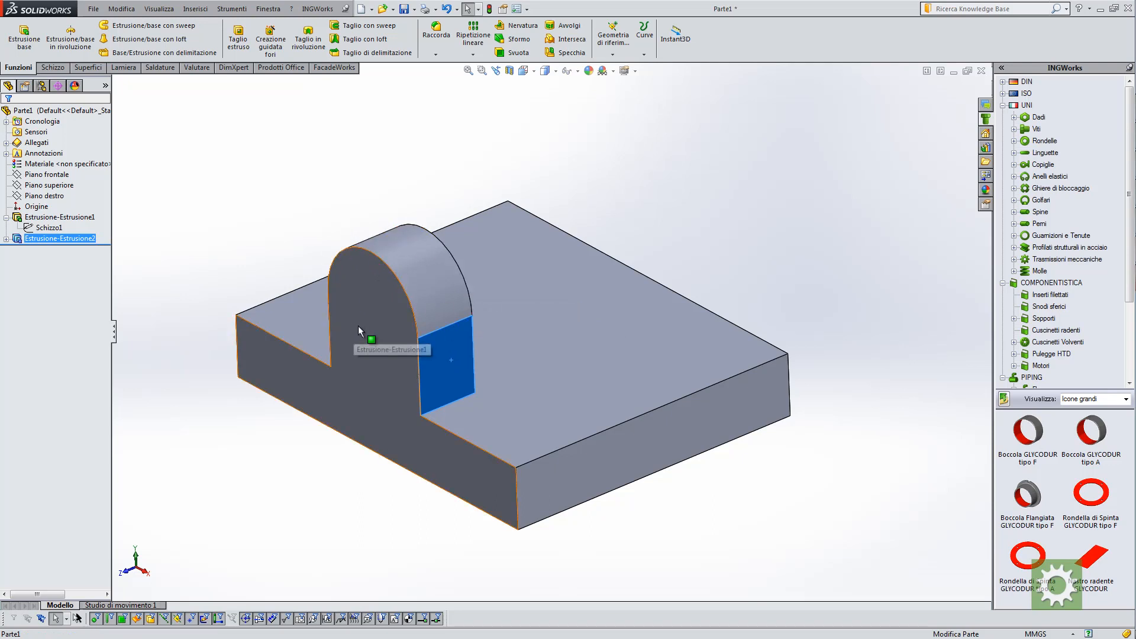
left_click(58, 175)
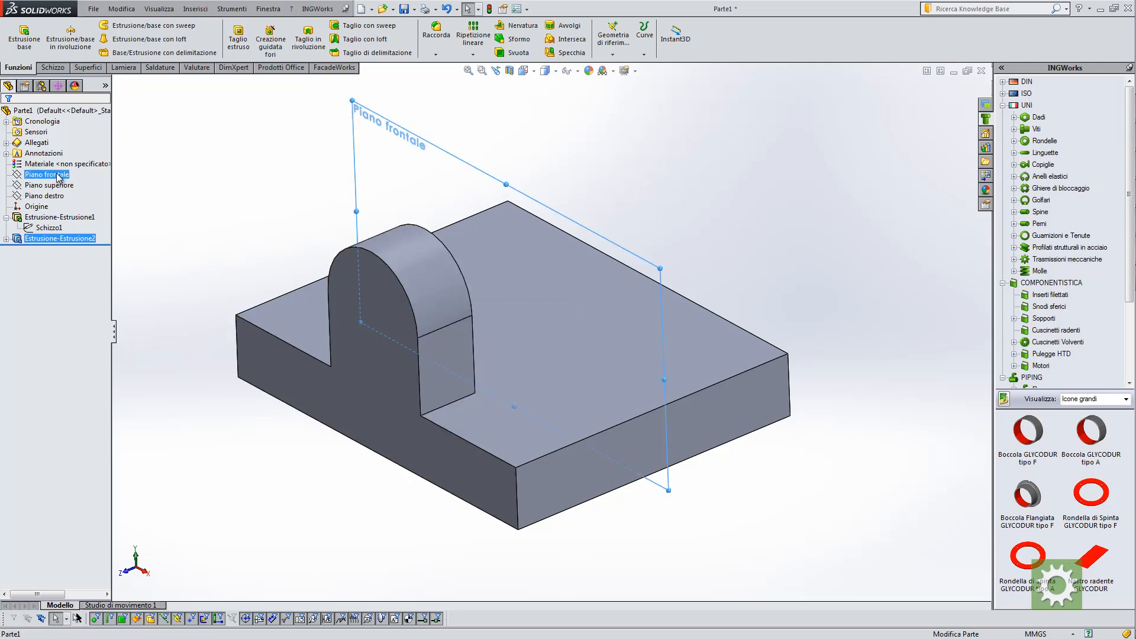
middle_click_drag(520, 357, 432, 355)
left_click(259, 256)
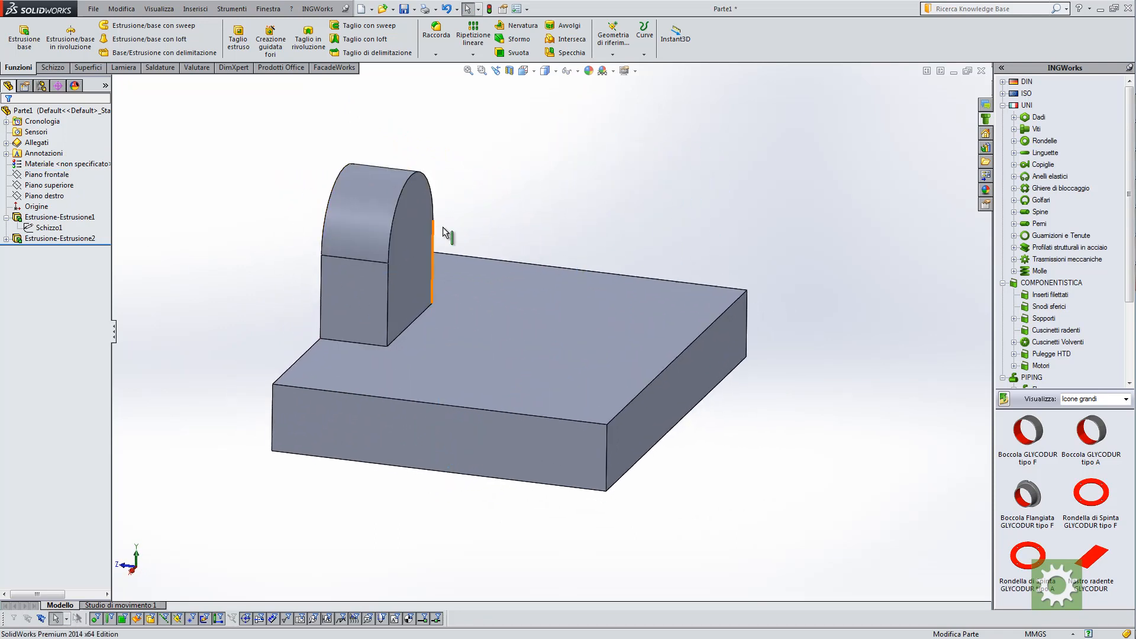
scroll(416, 240, "down", 2)
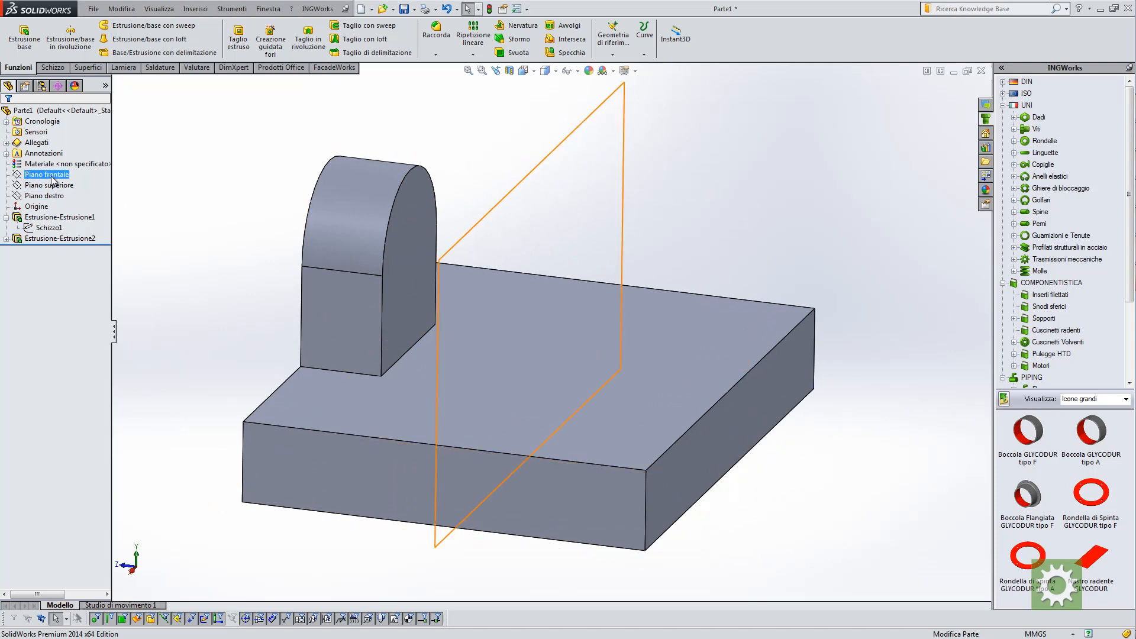
mouse_move(213, 219)
middle_mouse_down()
mouse_move(203, 201)
mouse_move(193, 219)
middle_mouse_up()
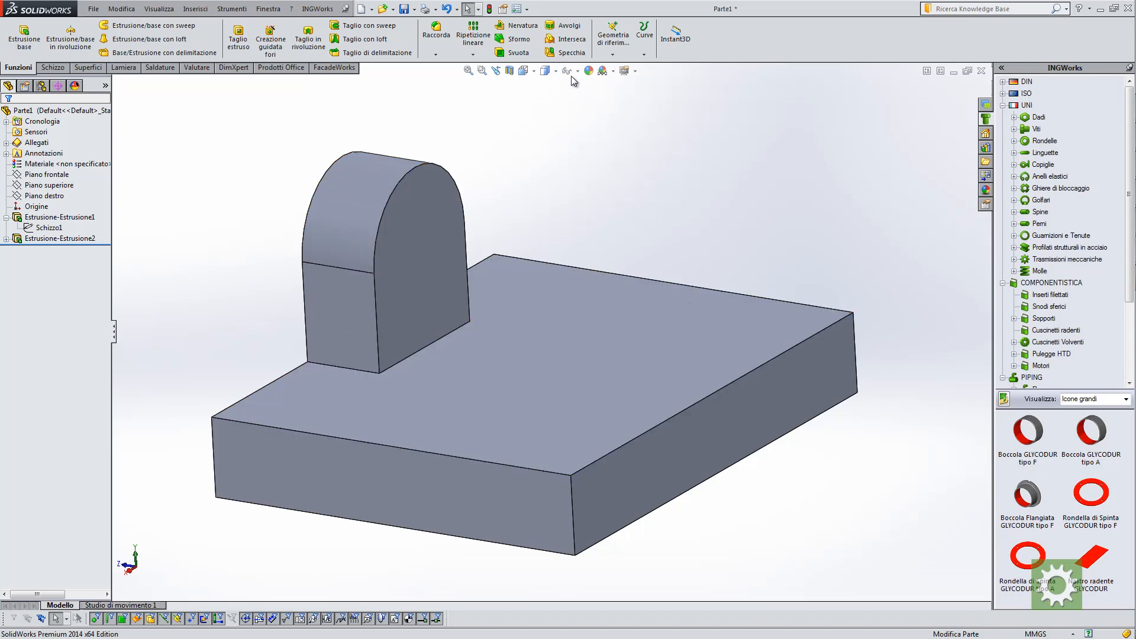
Mirror the round-topped boss (Estrusione-Estrusione2) about the front plane (Piano frontale)
left_click(571, 53)
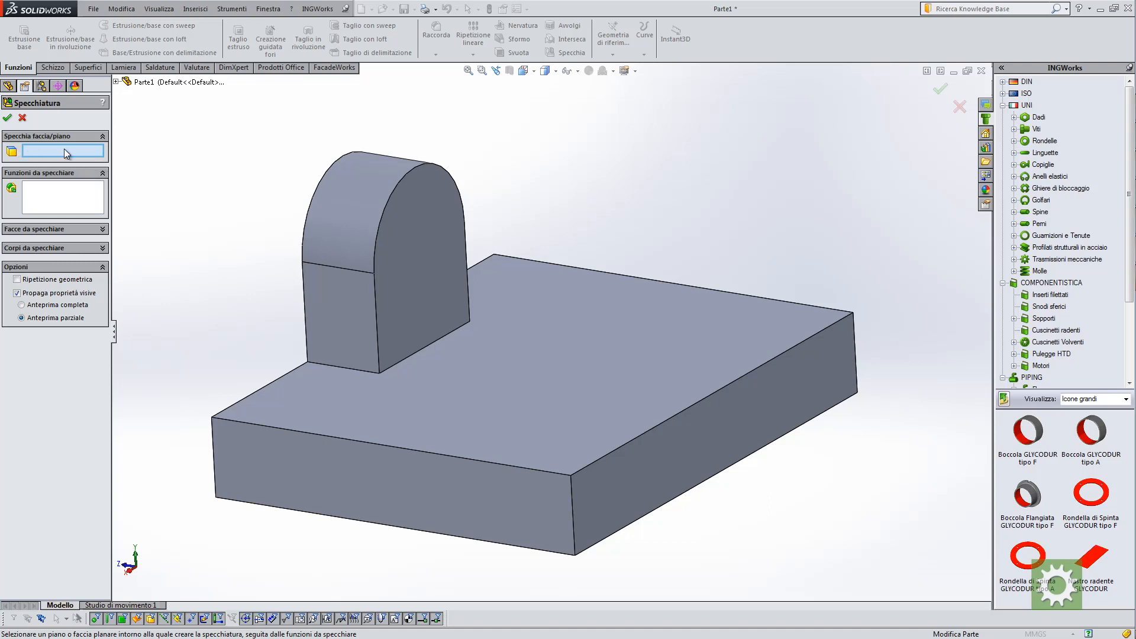
left_click(117, 82)
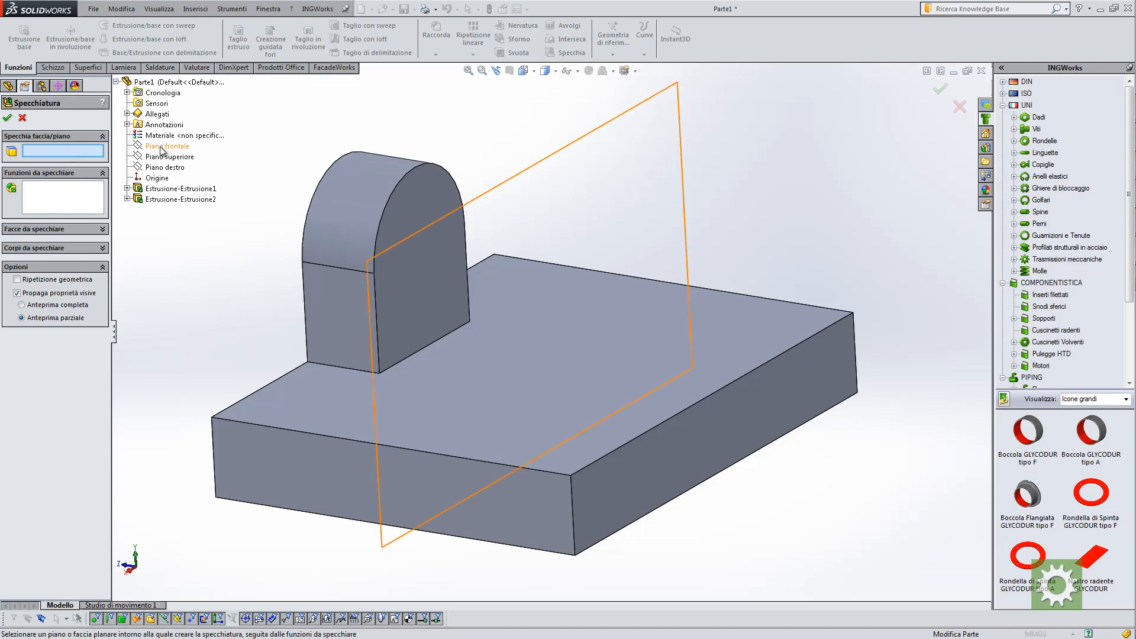
left_click(163, 148)
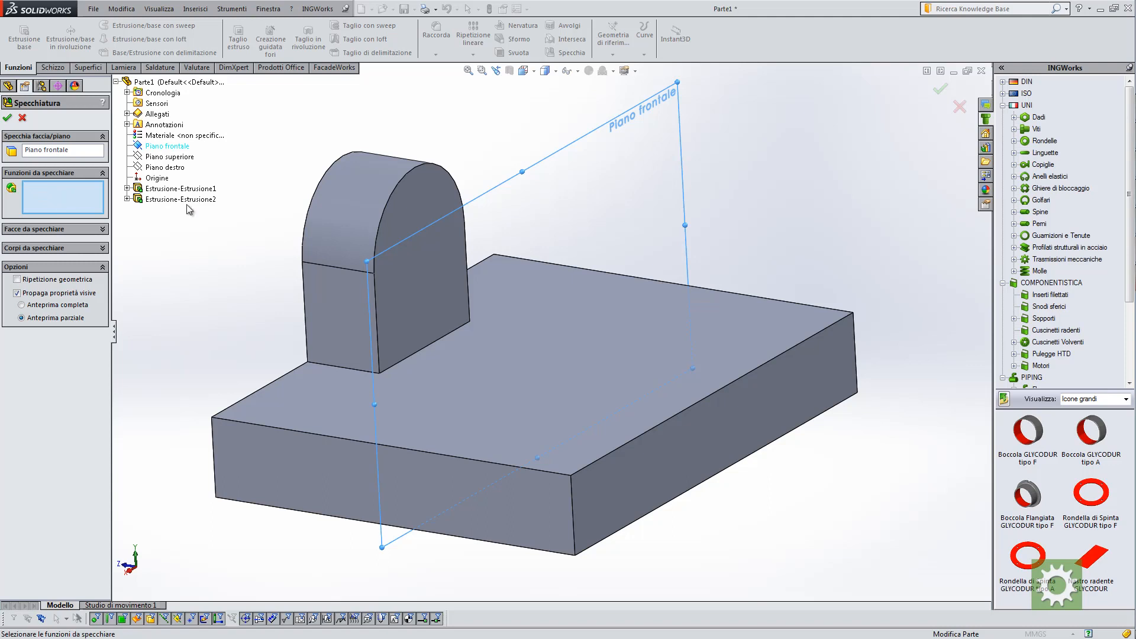
left_click(347, 217)
left_click(348, 228)
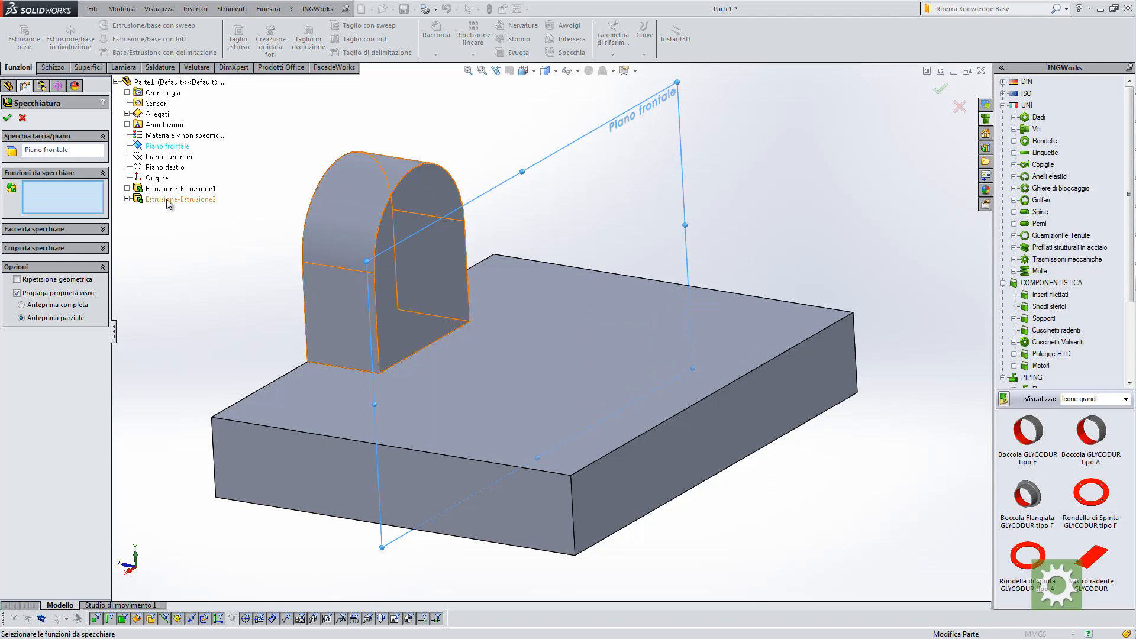
left_click(169, 202)
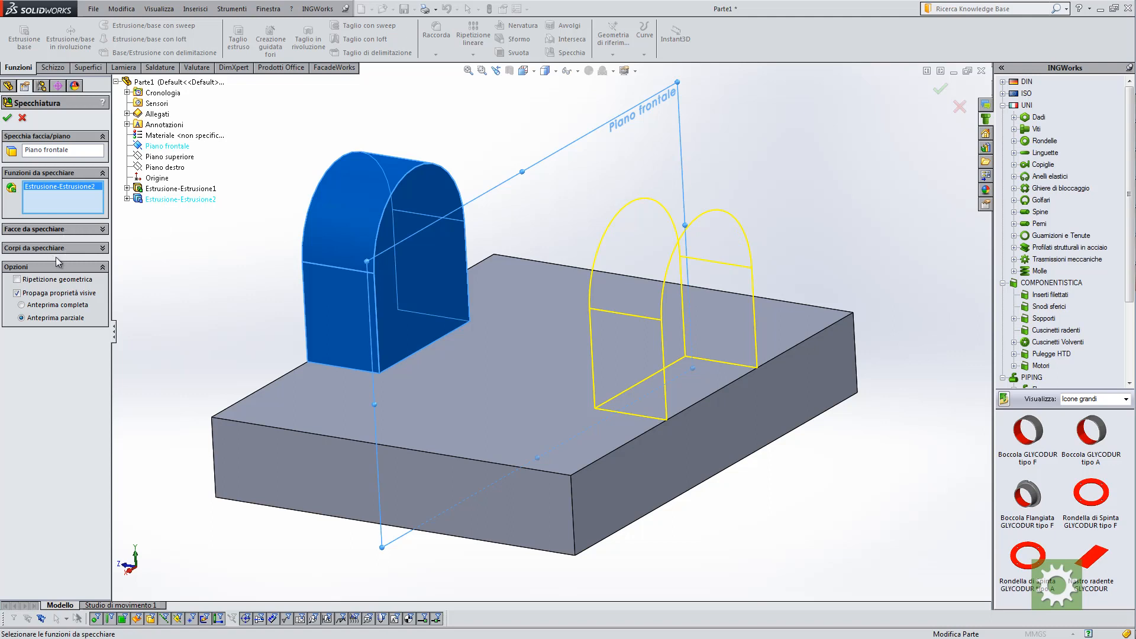
left_click(8, 120)
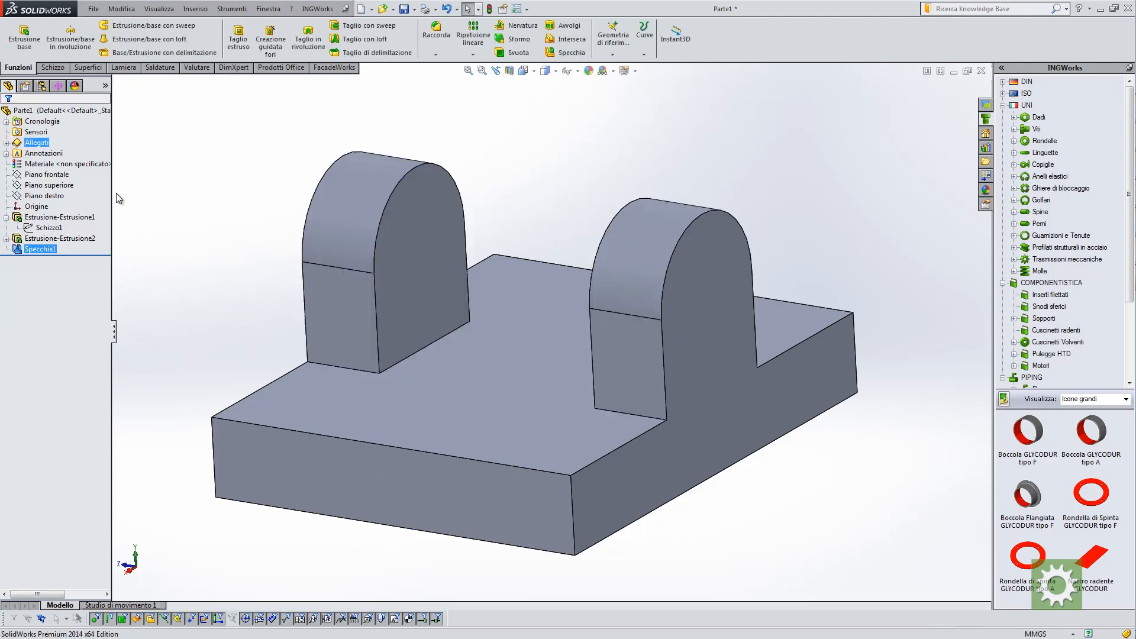
middle_click_drag(226, 310, 506, 303)
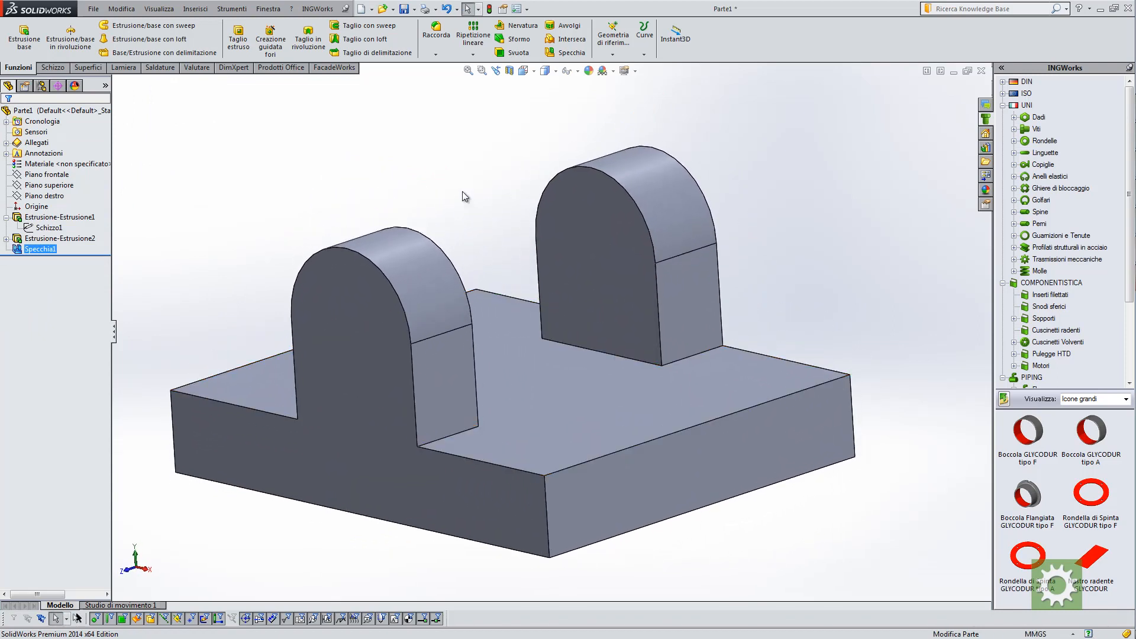
mouse_move(259, 253)
middle_mouse_down()
mouse_move(269, 237)
mouse_move(265, 256)
middle_mouse_up()
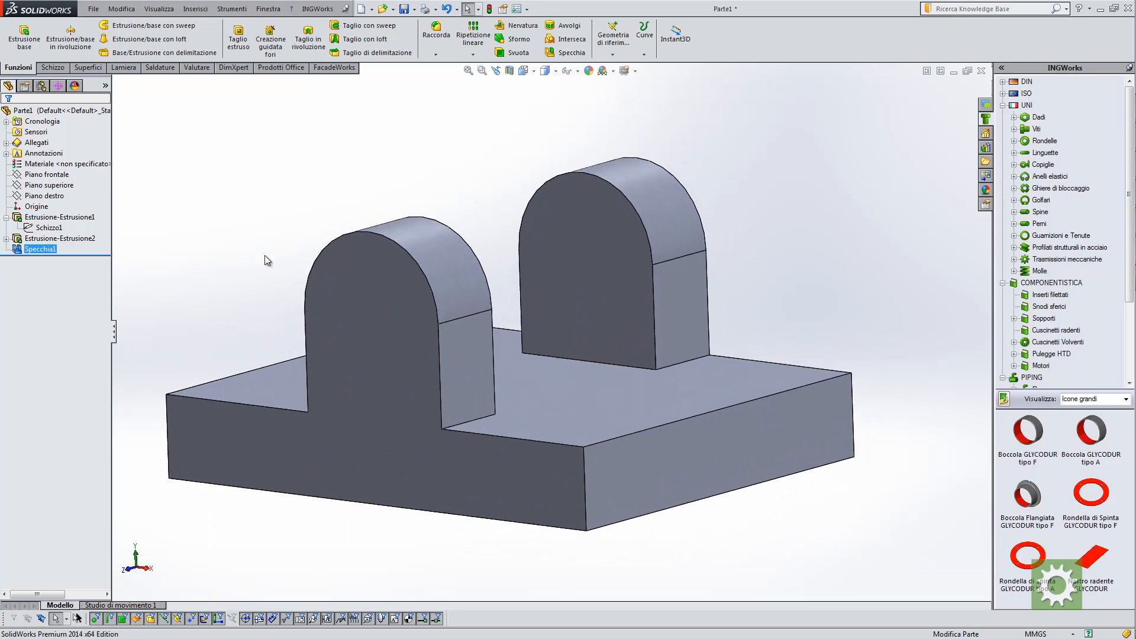
left_click(371, 308)
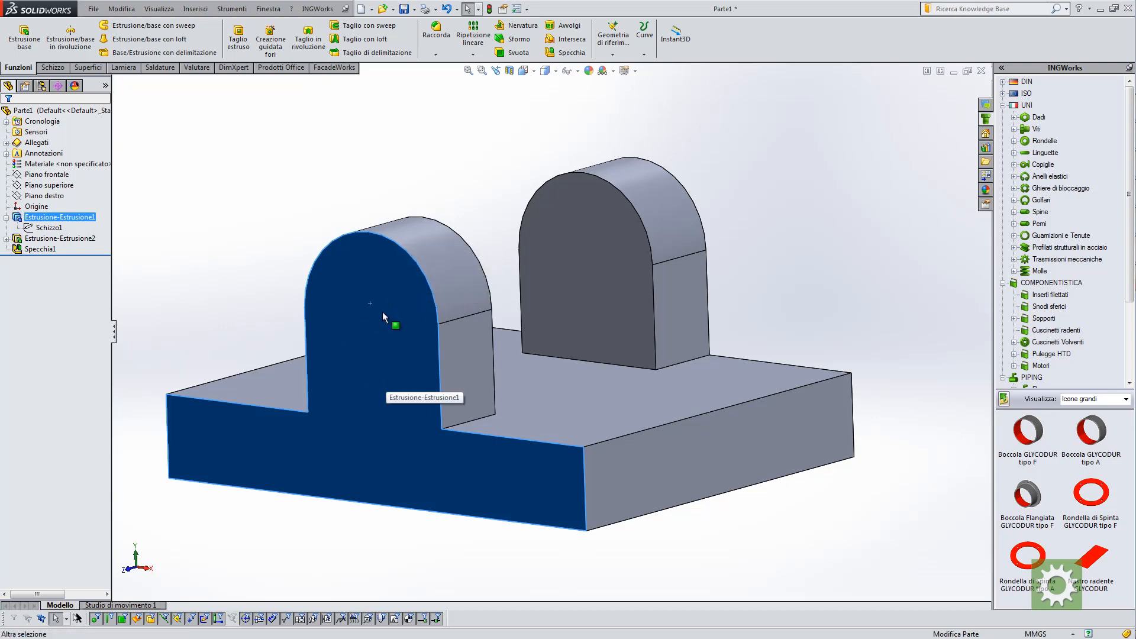
left_click(440, 262)
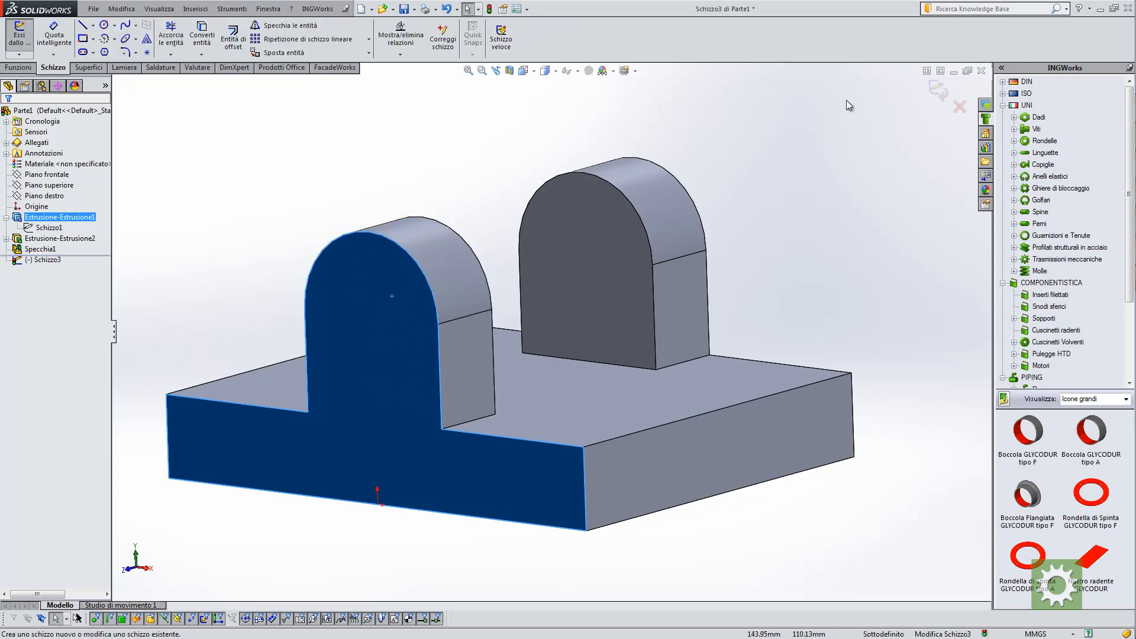
left_click(937, 91)
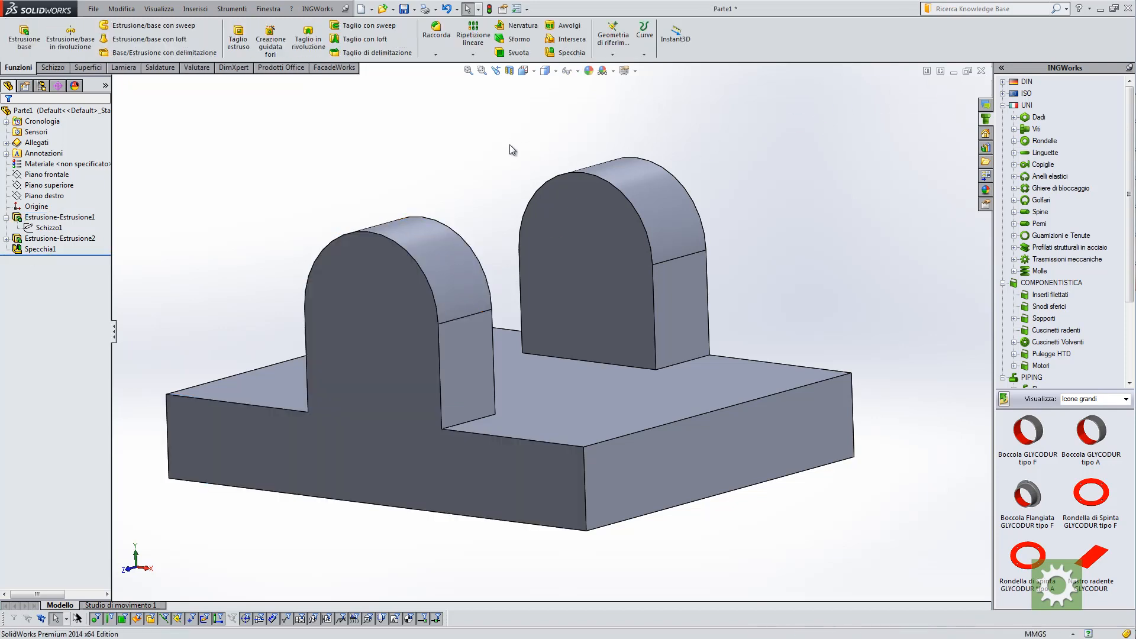
left_click(395, 290)
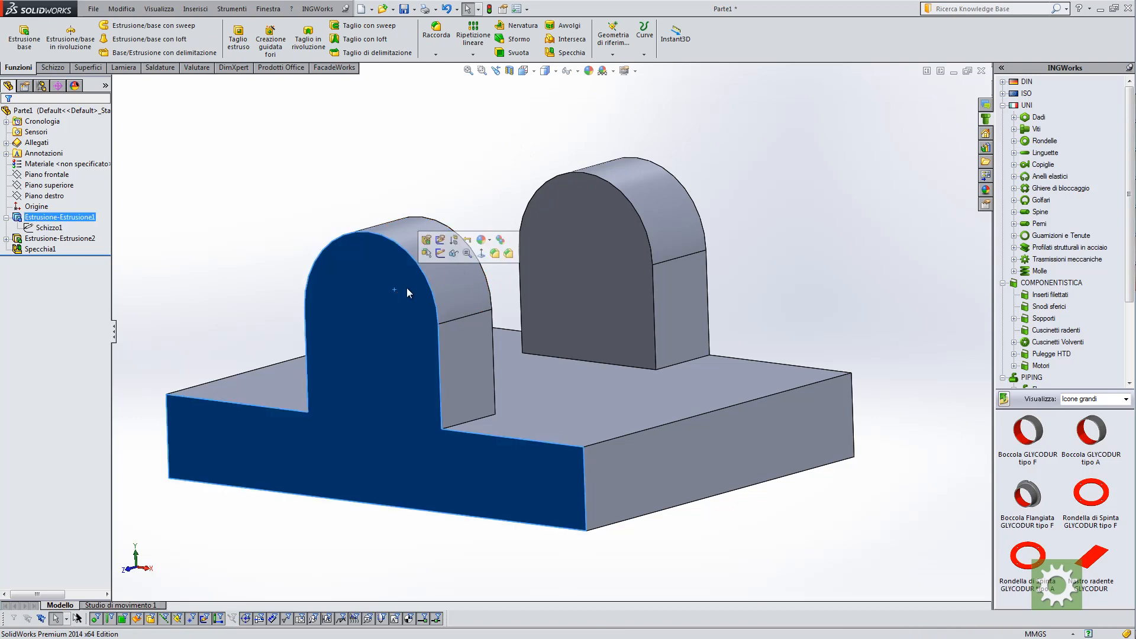
left_click(440, 241)
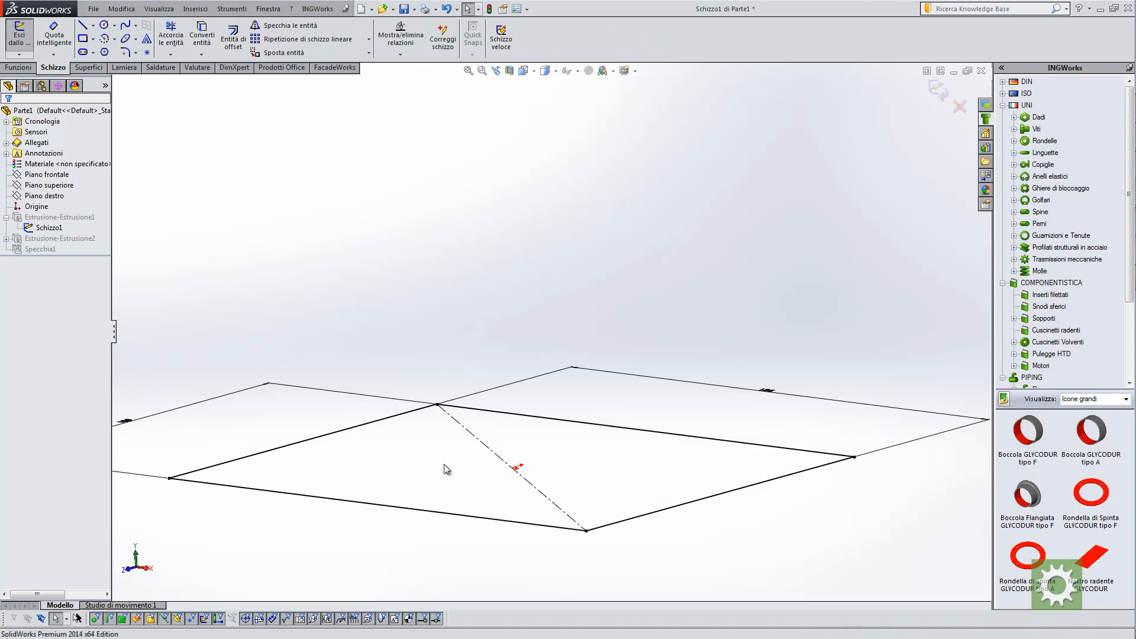
left_click(939, 94)
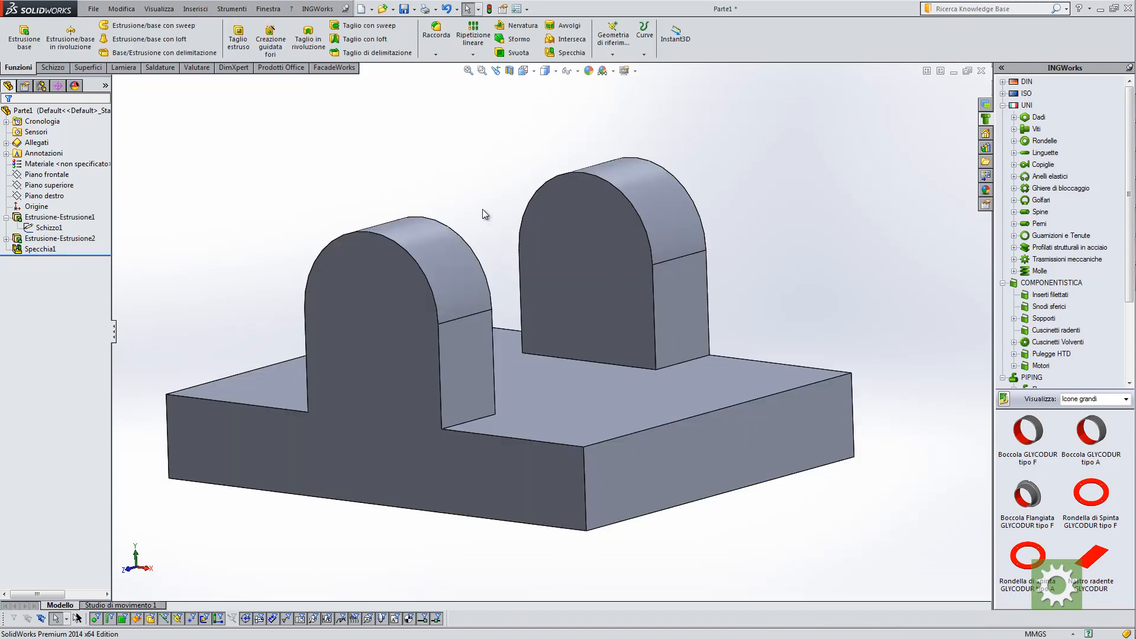
Start a sketch on the boss's outer end face, viewed normal to it, and draw a circle about 28 mm in diameter beside the boss
left_click(380, 297)
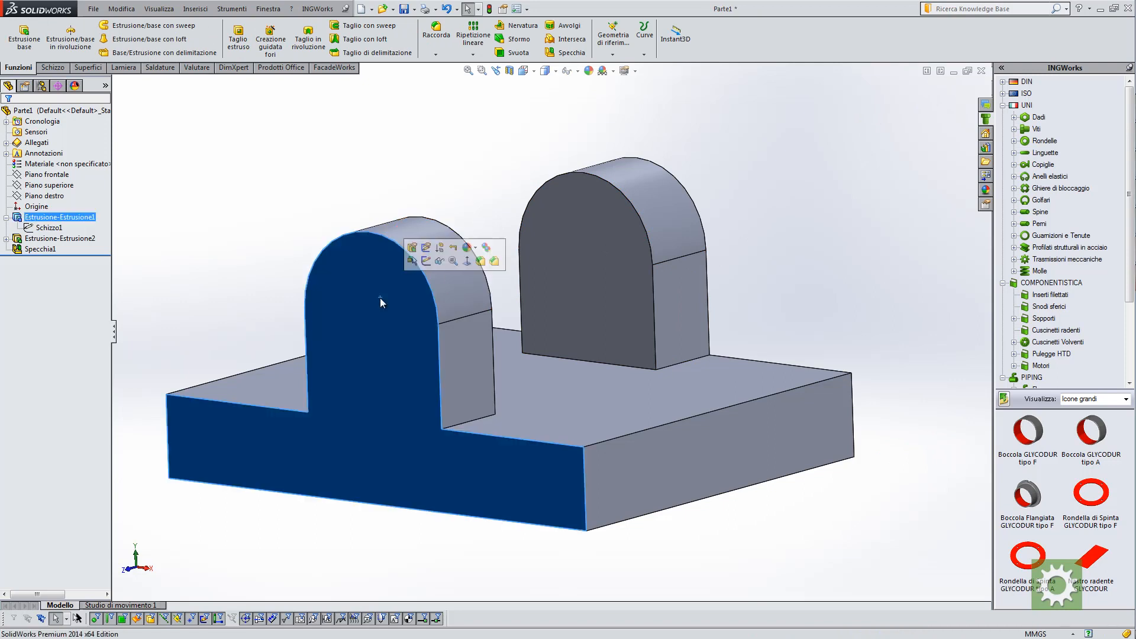
left_click(426, 263)
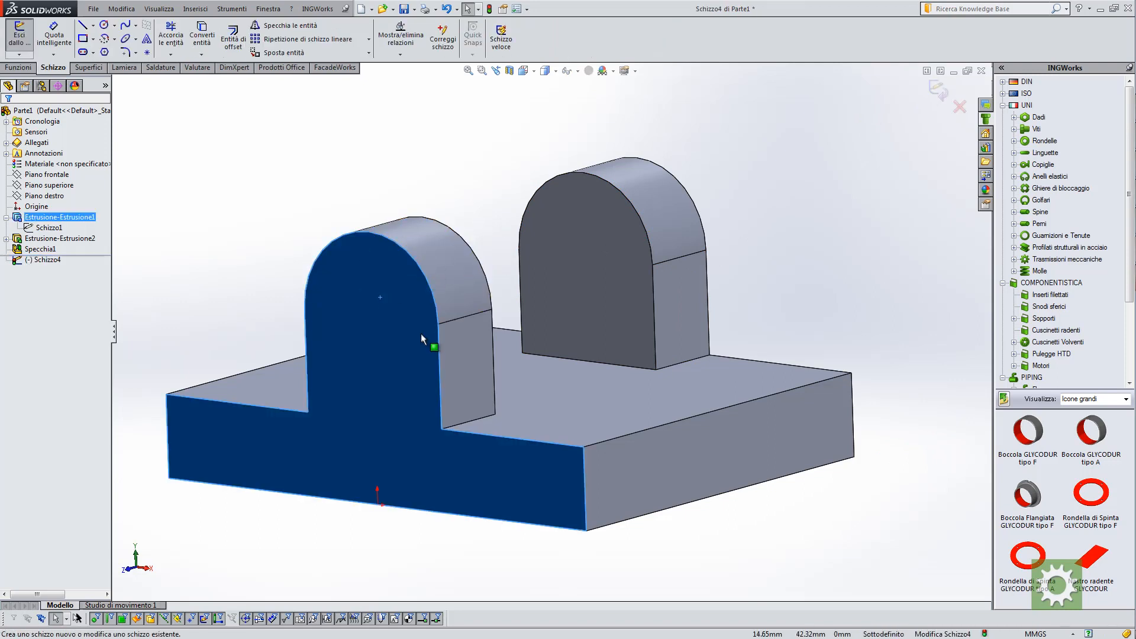
left_click(528, 72)
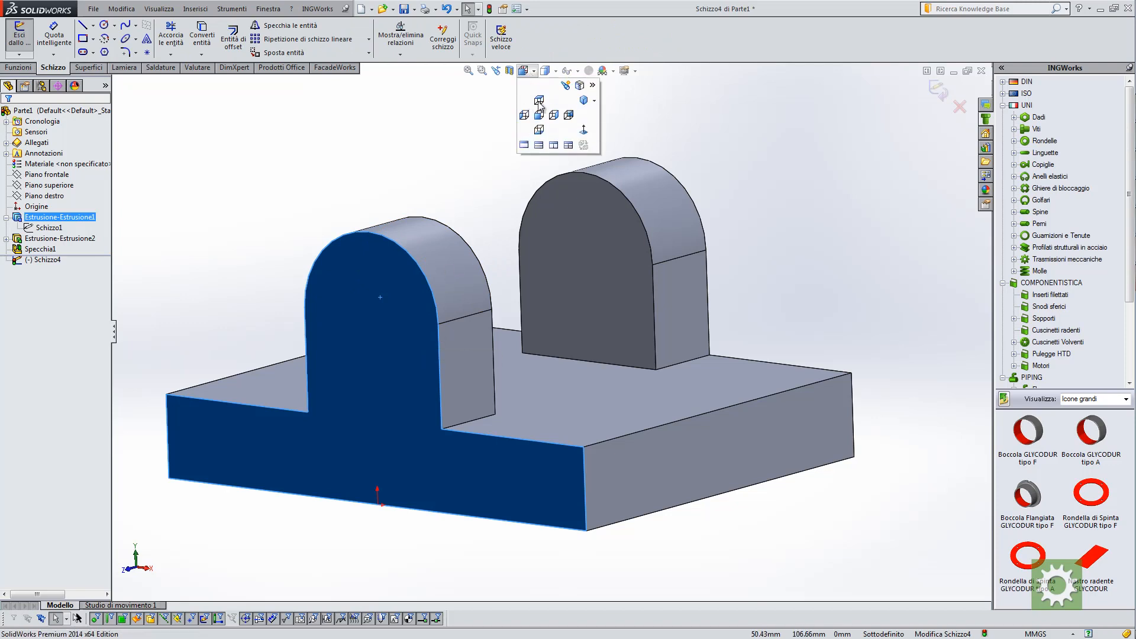
left_click(583, 129)
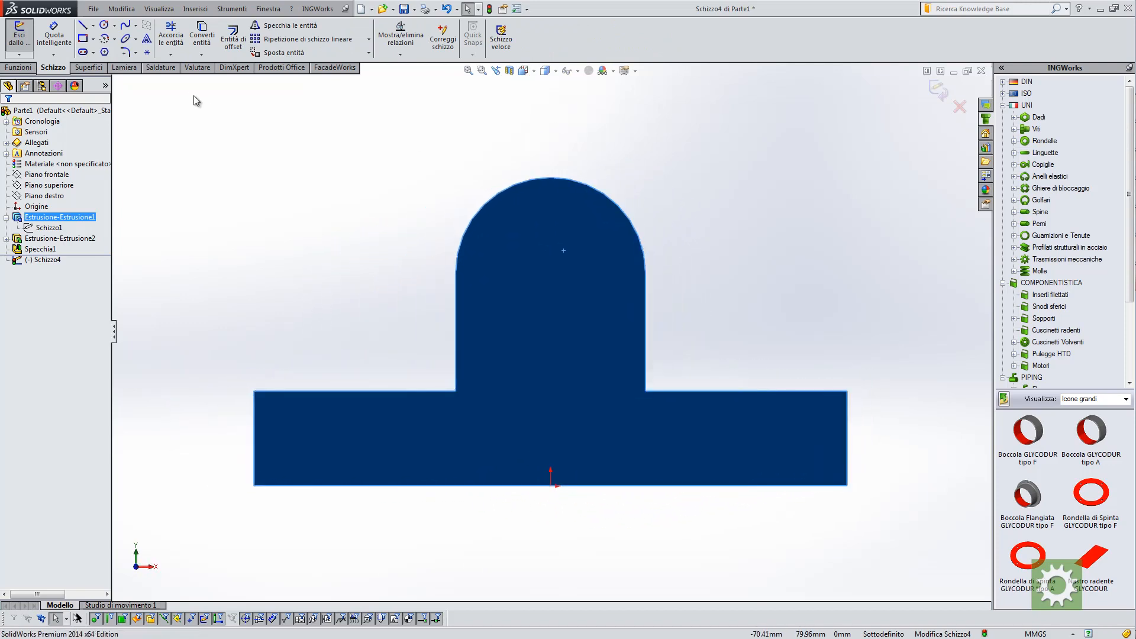
left_click(105, 25)
left_click_drag(300, 228, 302, 162)
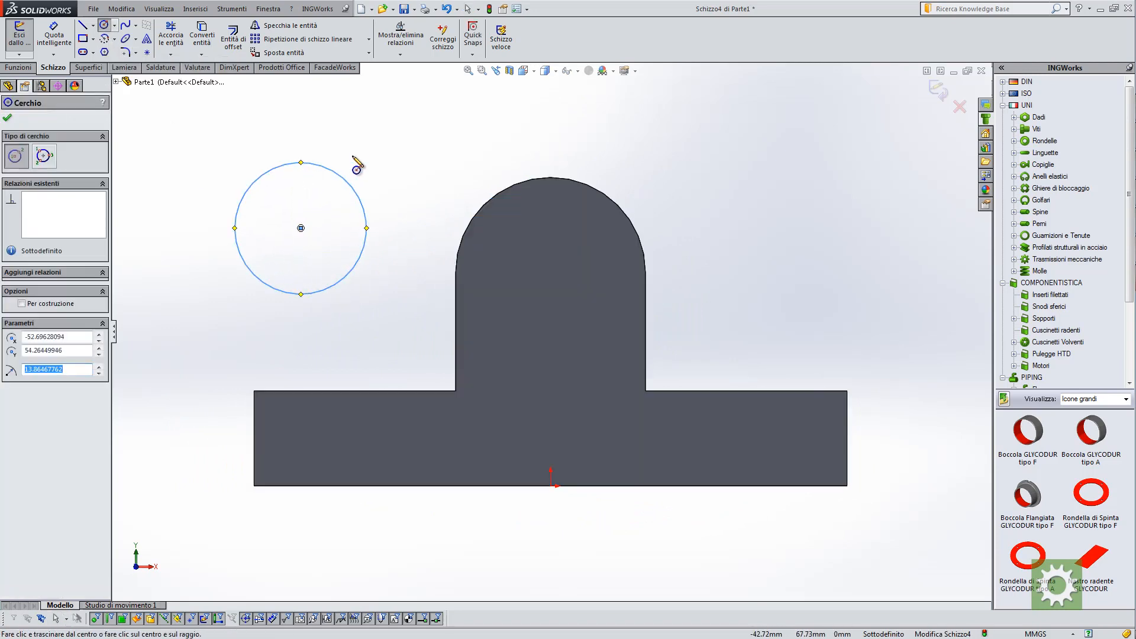
key("Escape")
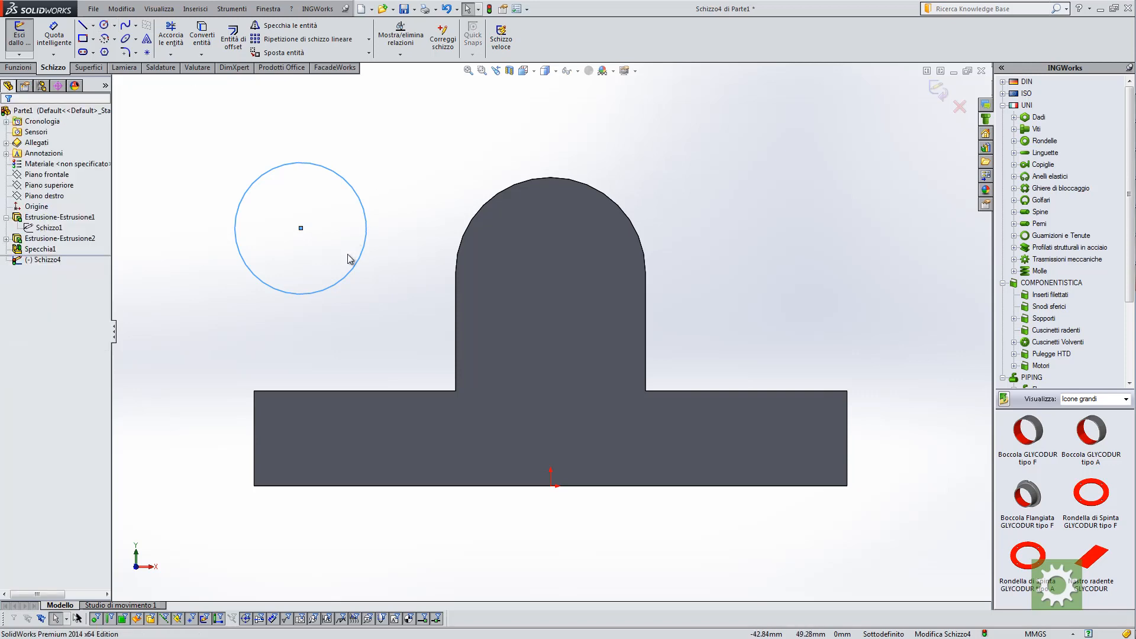
Move the circle's centre onto the centre of the boss's rounded top edge so the two points are coincident
left_click(539, 179)
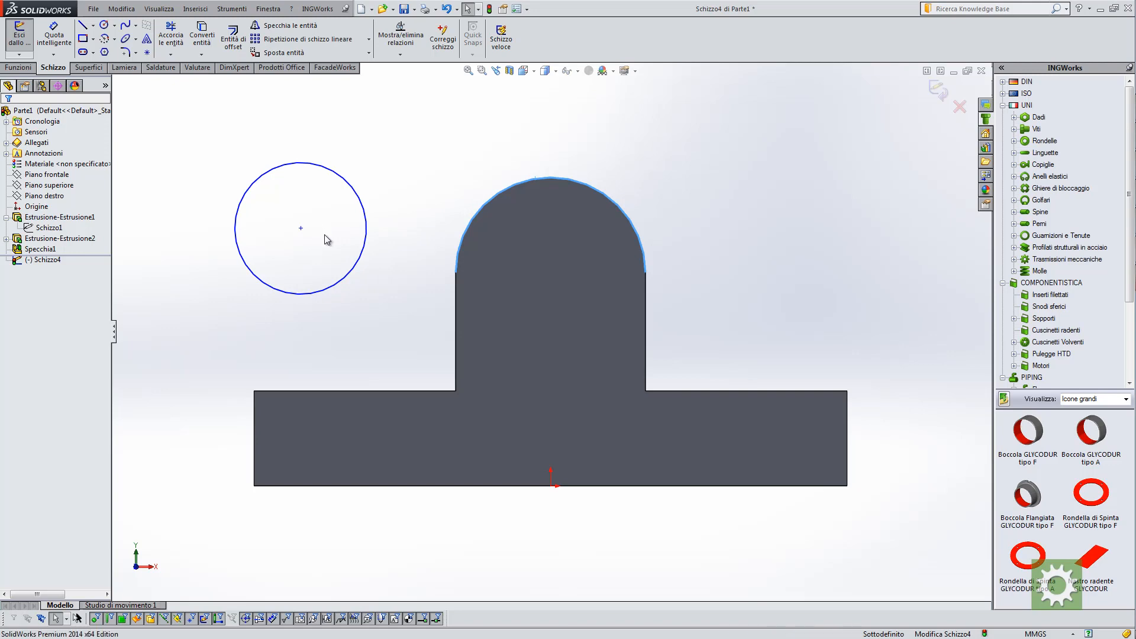
left_click(304, 231)
left_click(300, 229)
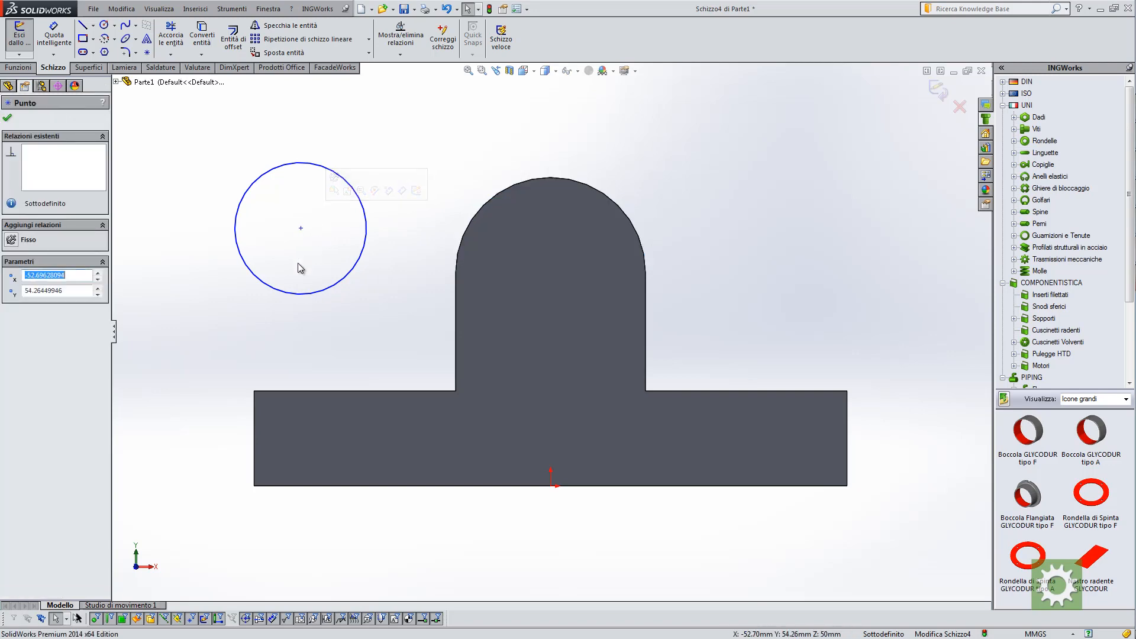
left_click_drag(300, 229, 551, 273)
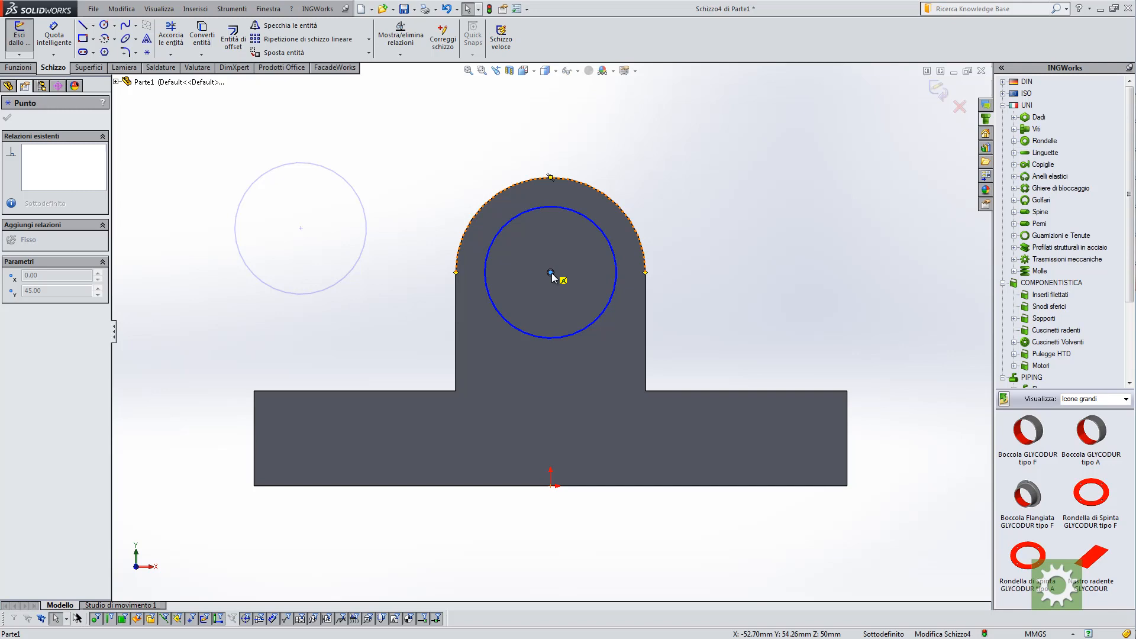
left_click_drag(552, 273, 552, 273)
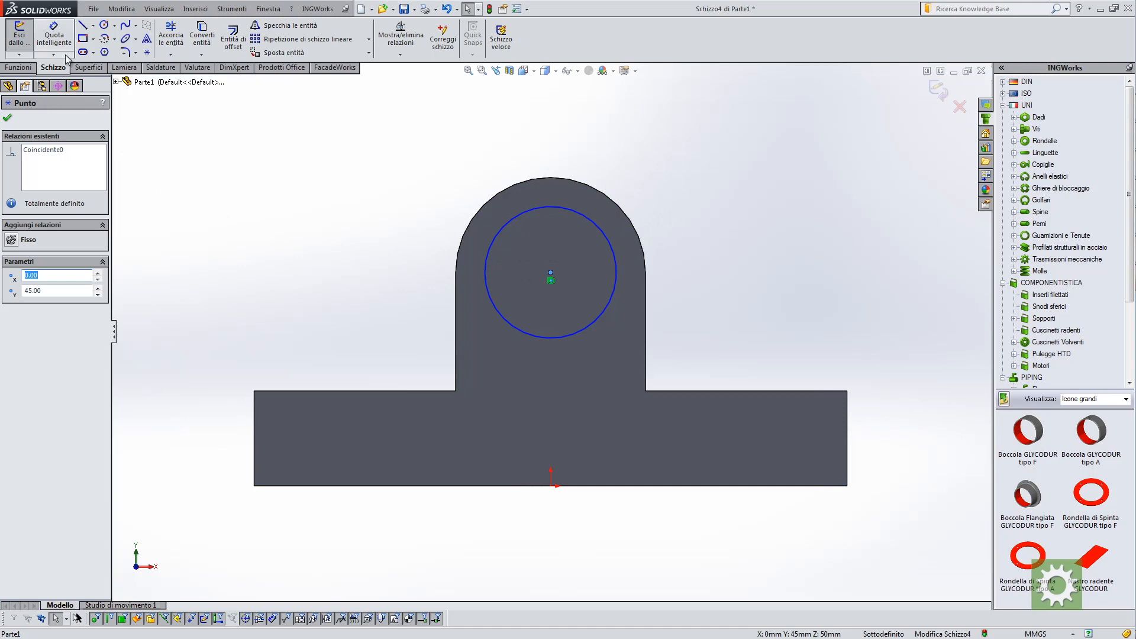
Dimension the circle's diameter at 22 mm
left_click(56, 36)
left_click(487, 283)
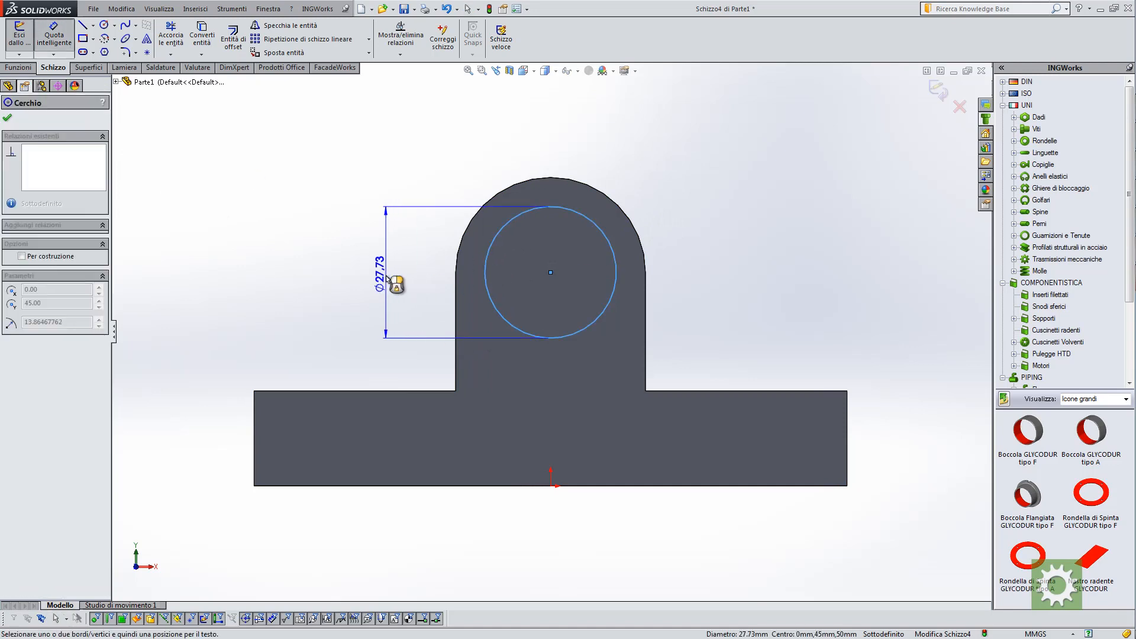
left_click(387, 282)
type("22")
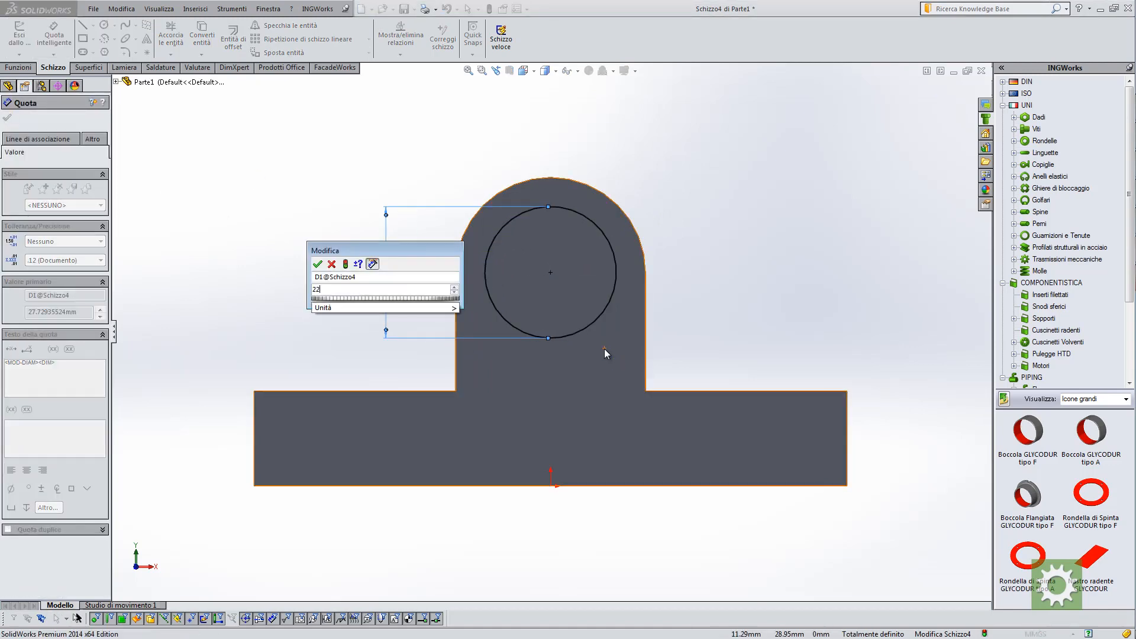
key("Return")
Set the circle's diameter to 20 mm and close the sketch
double_click(381, 270)
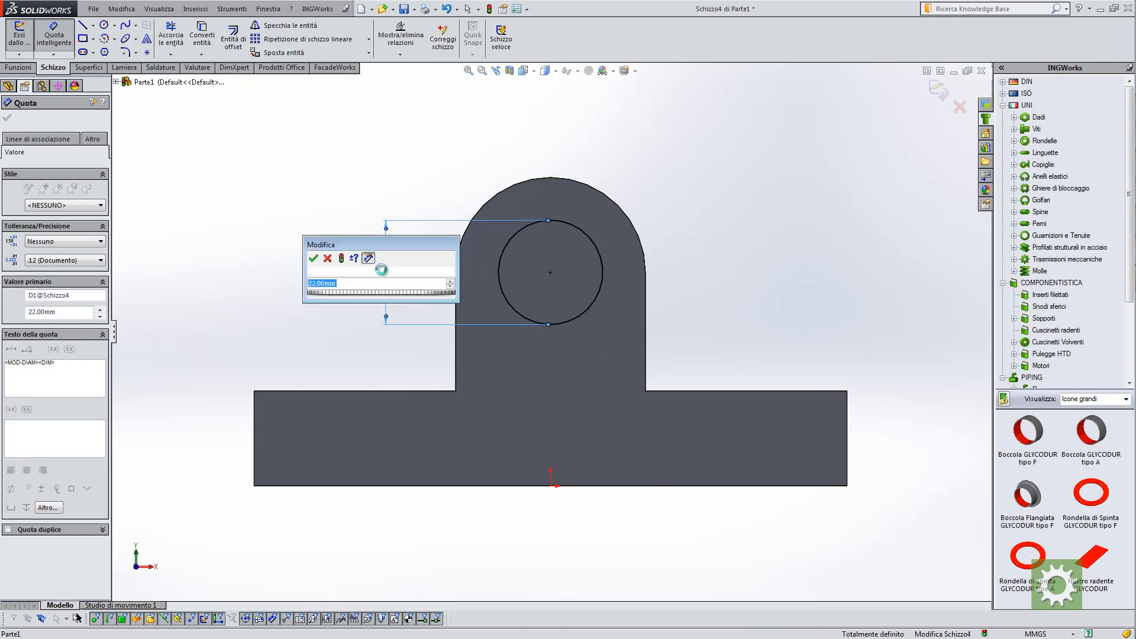
type("20")
key("Return")
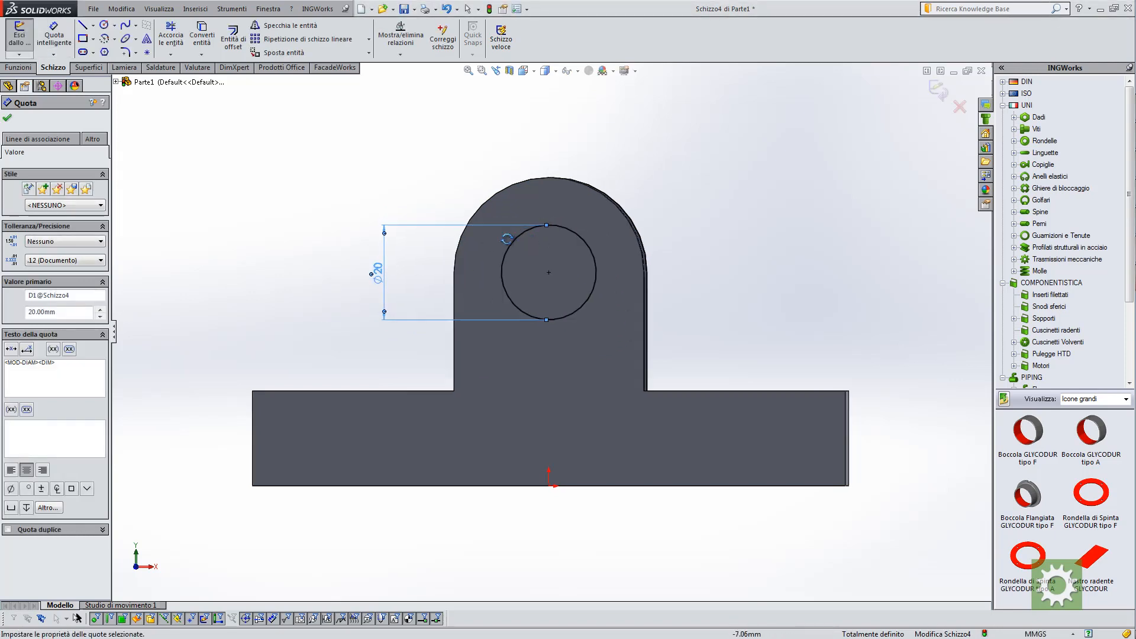
key("ctrl+7")
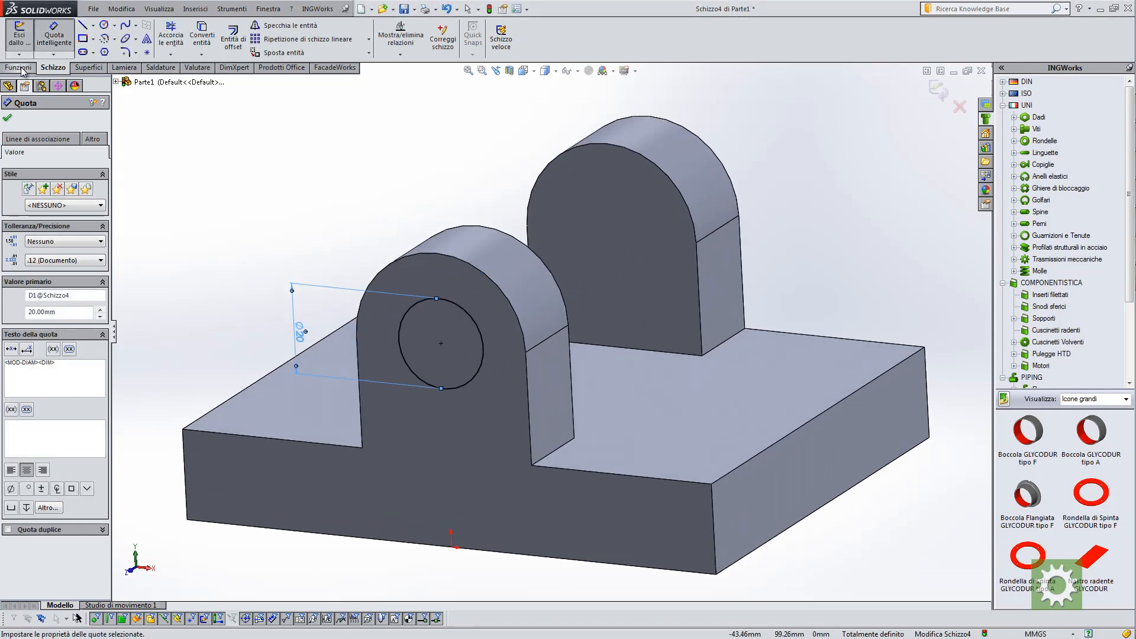
left_click(22, 70)
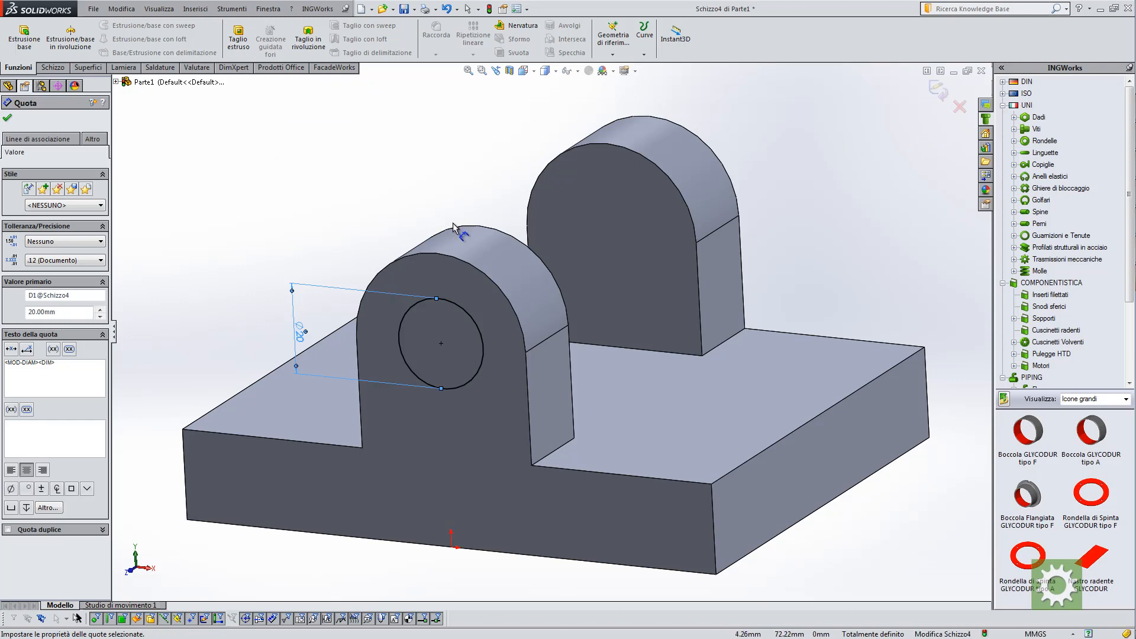
left_click(938, 90)
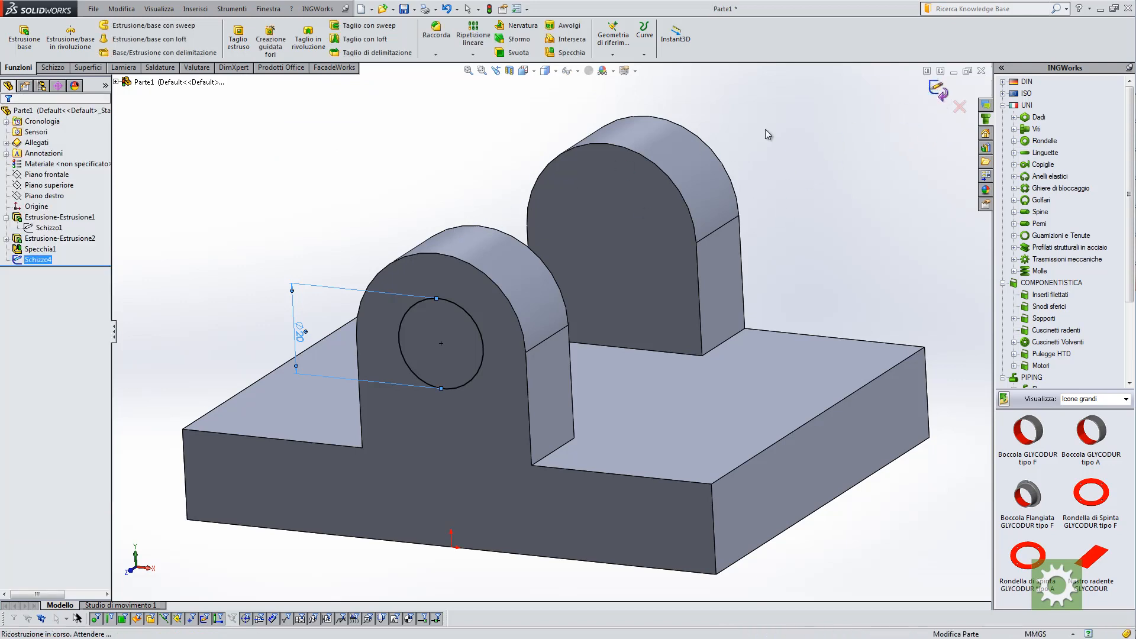
Cut-extrude the 20 mm circle sketch through the bosses to a blind depth of 100 mm
left_click(317, 193)
left_click(39, 260)
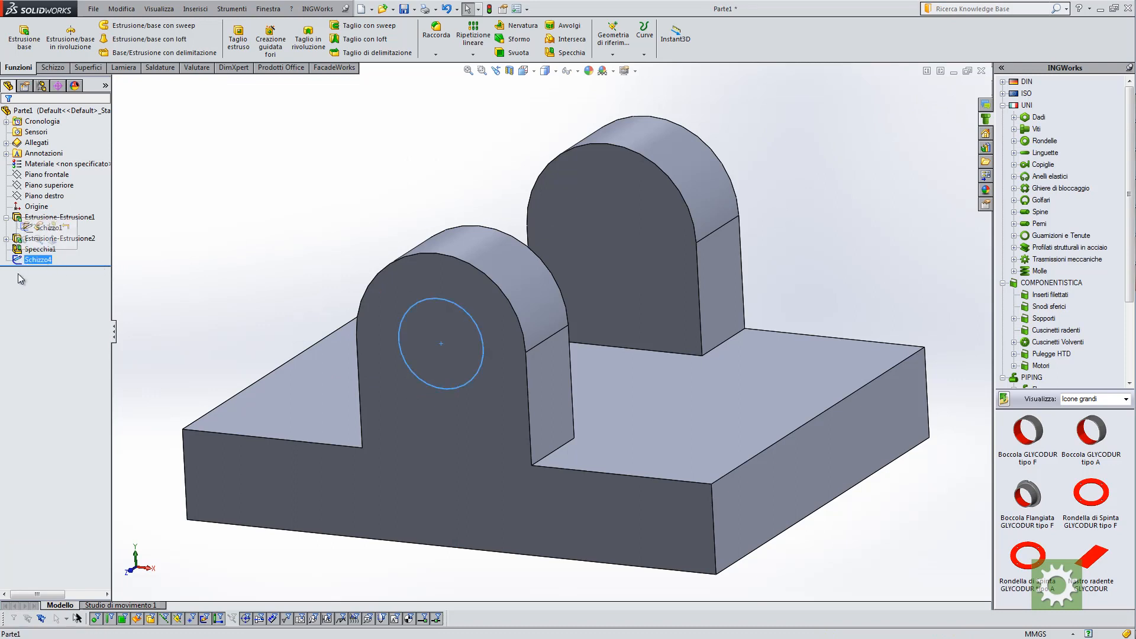
left_click(238, 39)
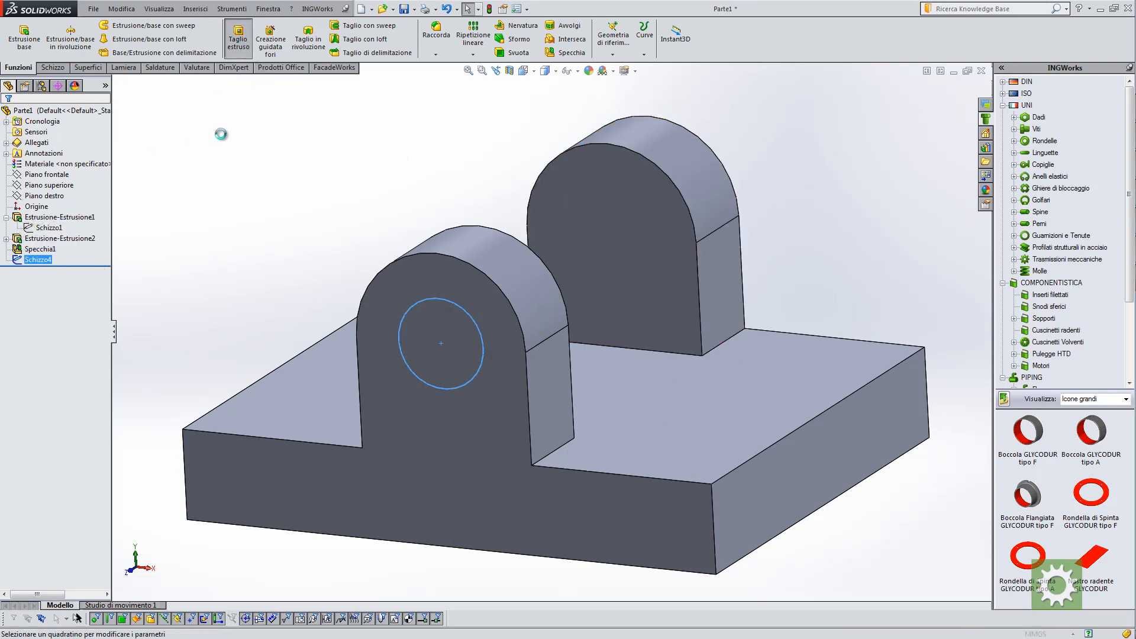
mouse_move(264, 281)
middle_mouse_down()
mouse_move(266, 256)
mouse_move(268, 279)
middle_mouse_up()
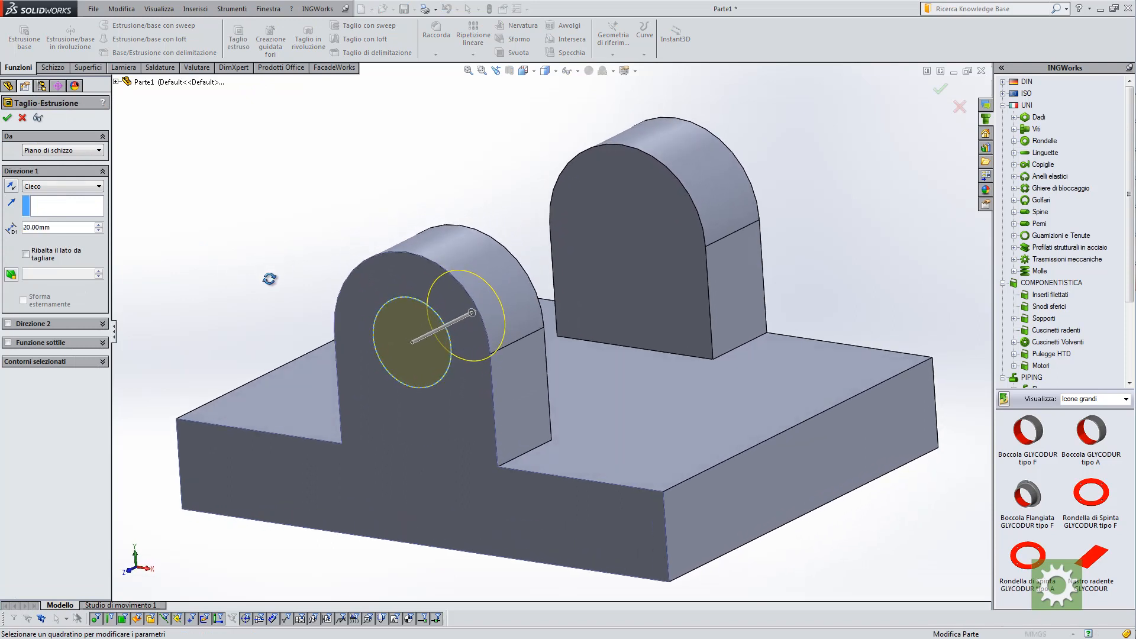
double_click(69, 226)
type("100")
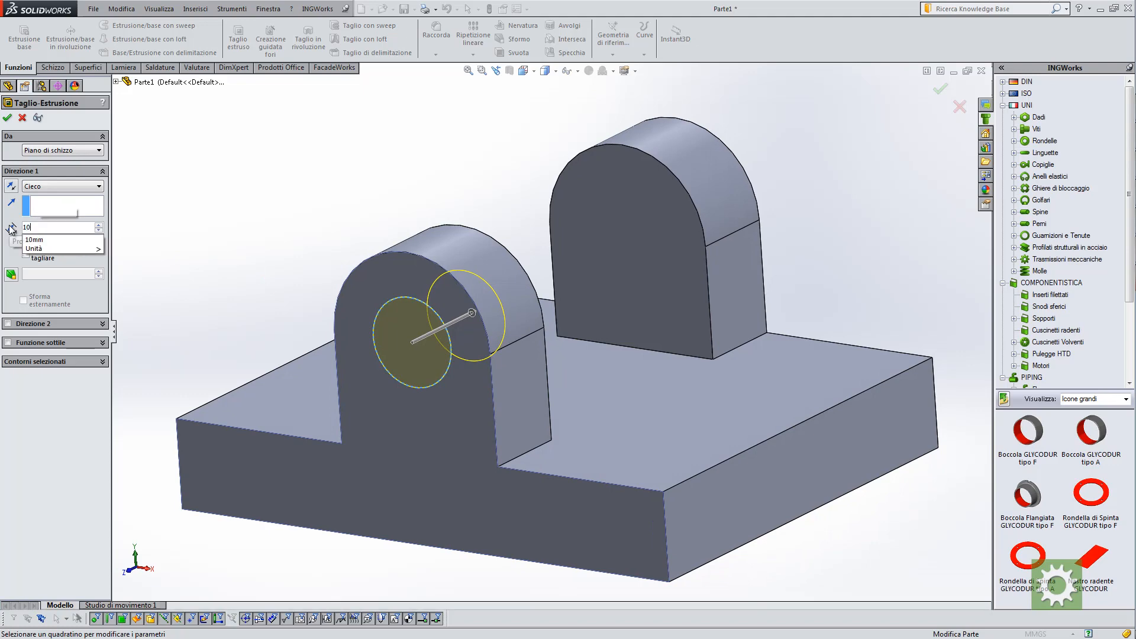
key("Return")
mouse_move(415, 255)
middle_mouse_down()
mouse_move(596, 303)
mouse_move(639, 300)
mouse_move(414, 237)
middle_mouse_up()
left_click(7, 117)
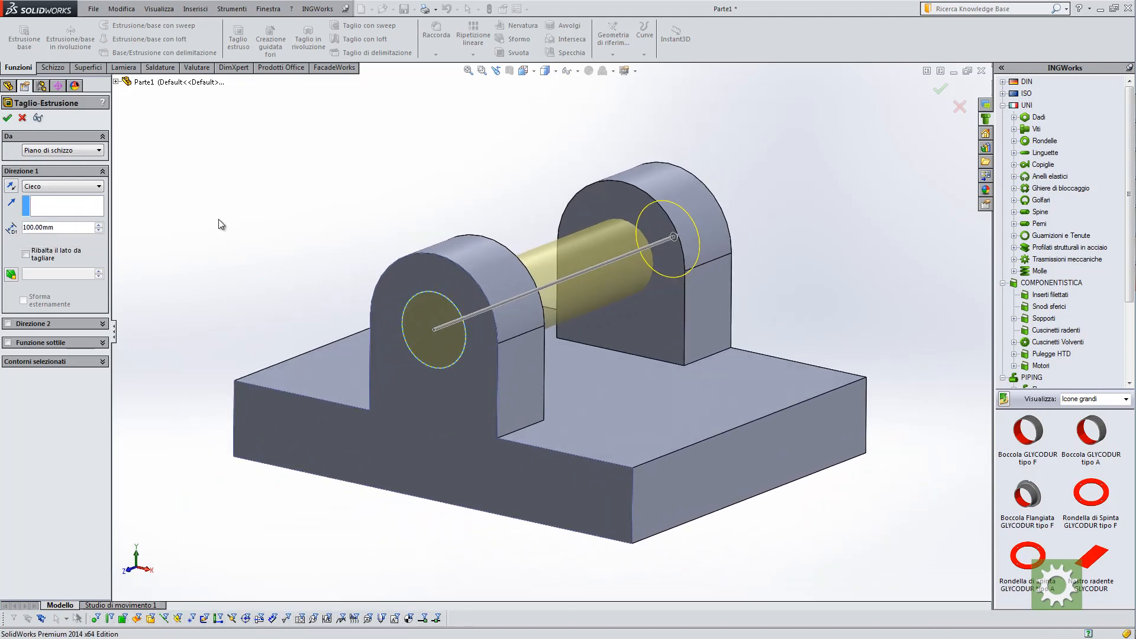
Set the base block's length along the hole axis to 120 mm and rebuild the part
middle_click_drag(335, 232, 319, 286)
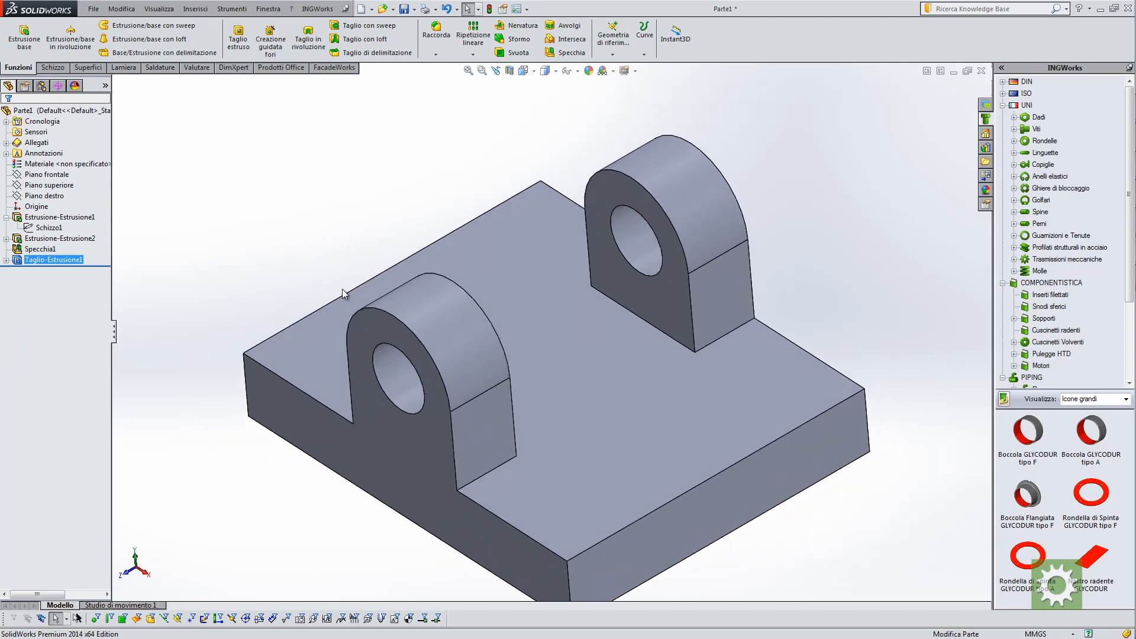
double_click(497, 279)
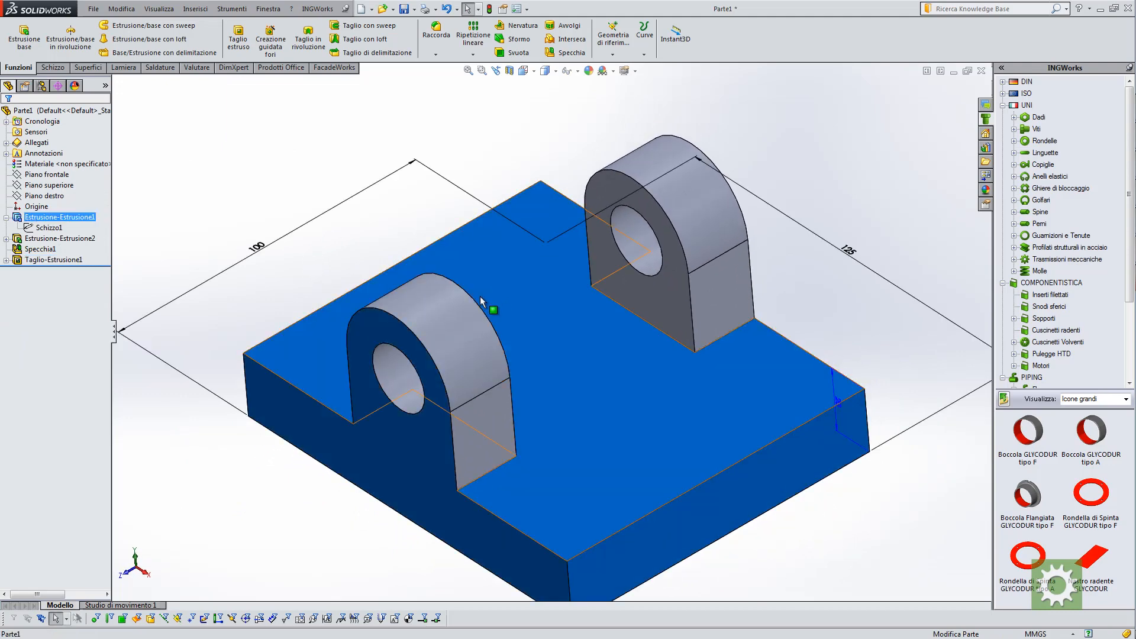
scroll(485, 272, "up", 2)
middle_click_drag(486, 271, 485, 290)
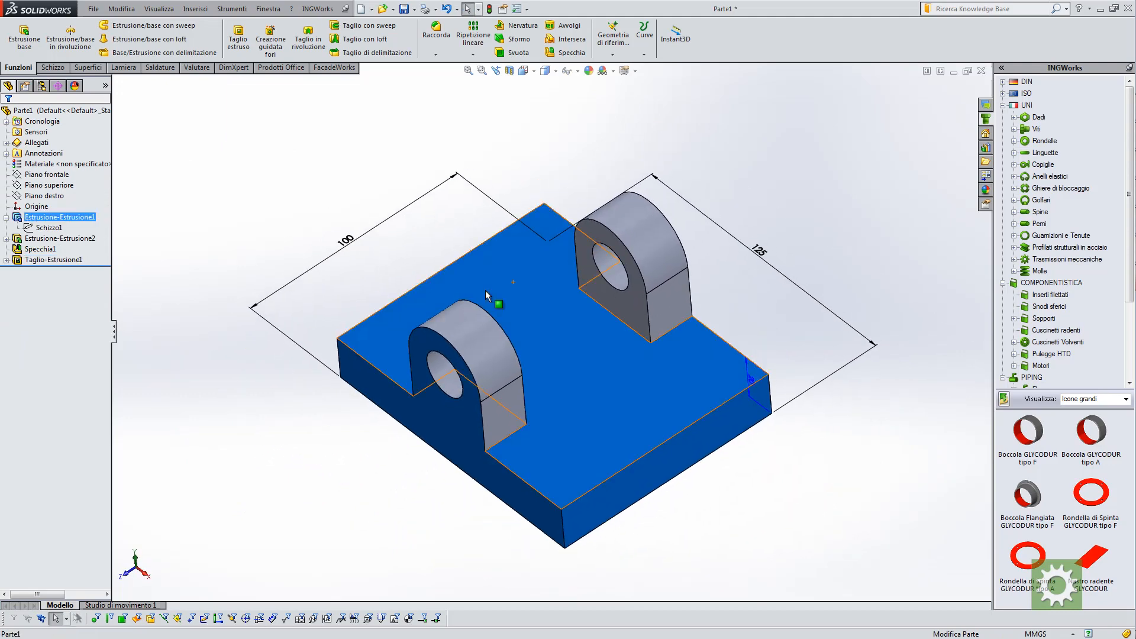
double_click(350, 242)
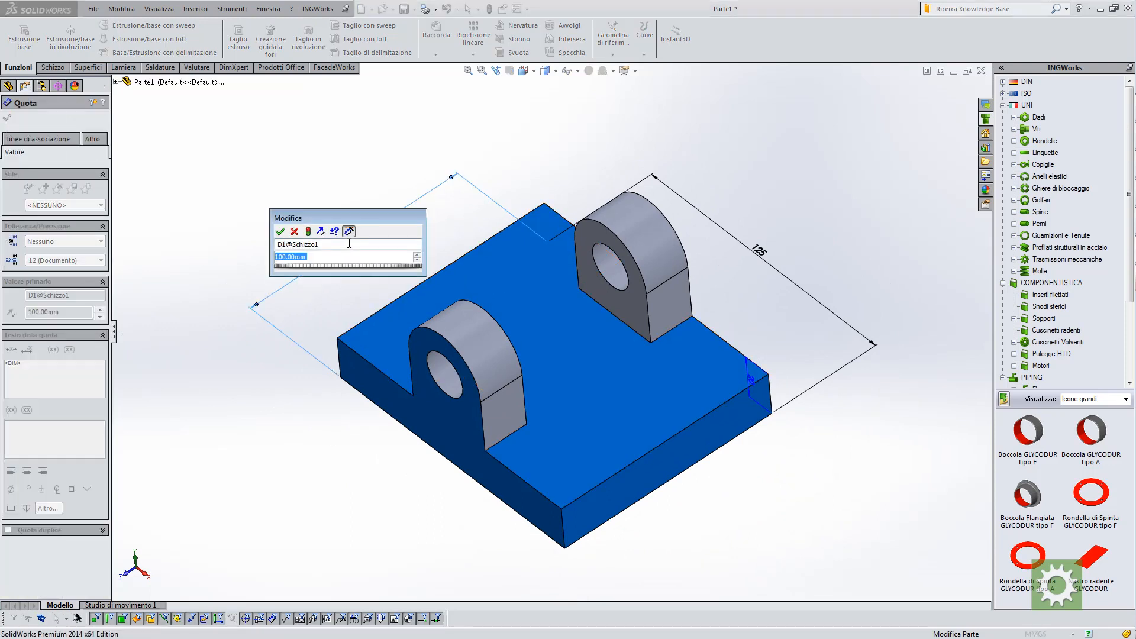
left_click_drag(350, 221, 318, 140)
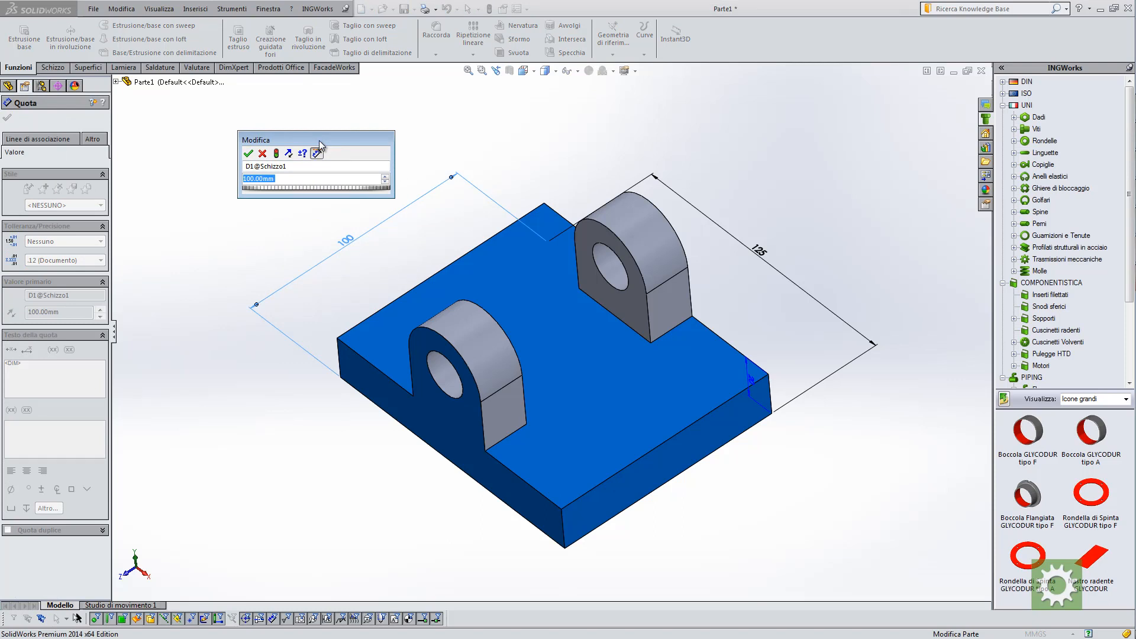
left_click_drag(318, 140, 290, 137)
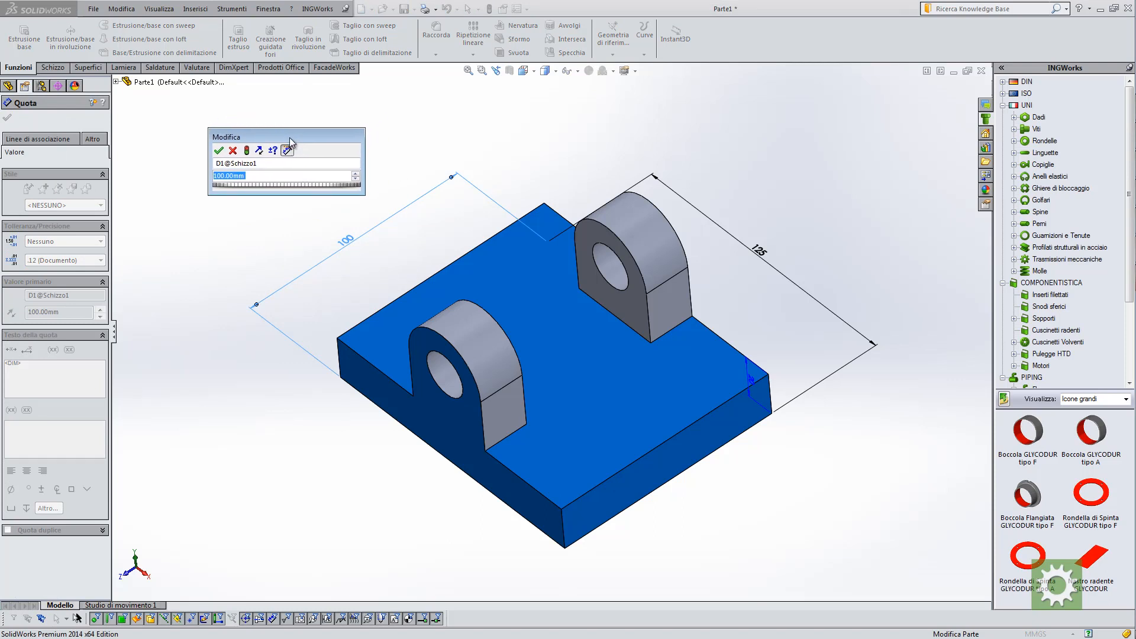
type("120")
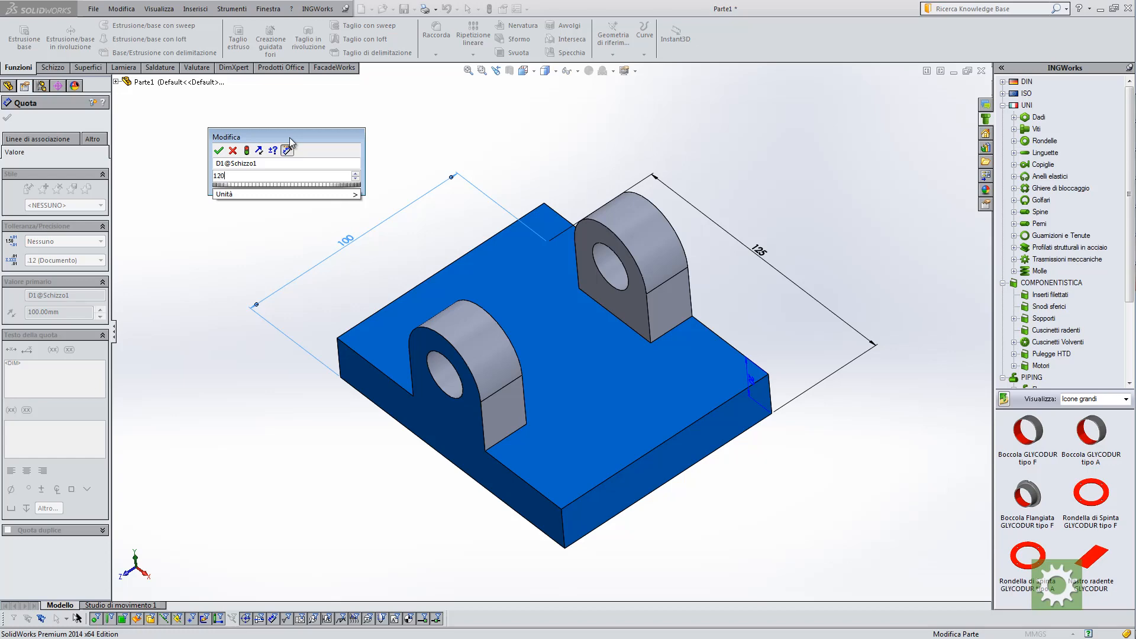
key("Return")
left_click(305, 175)
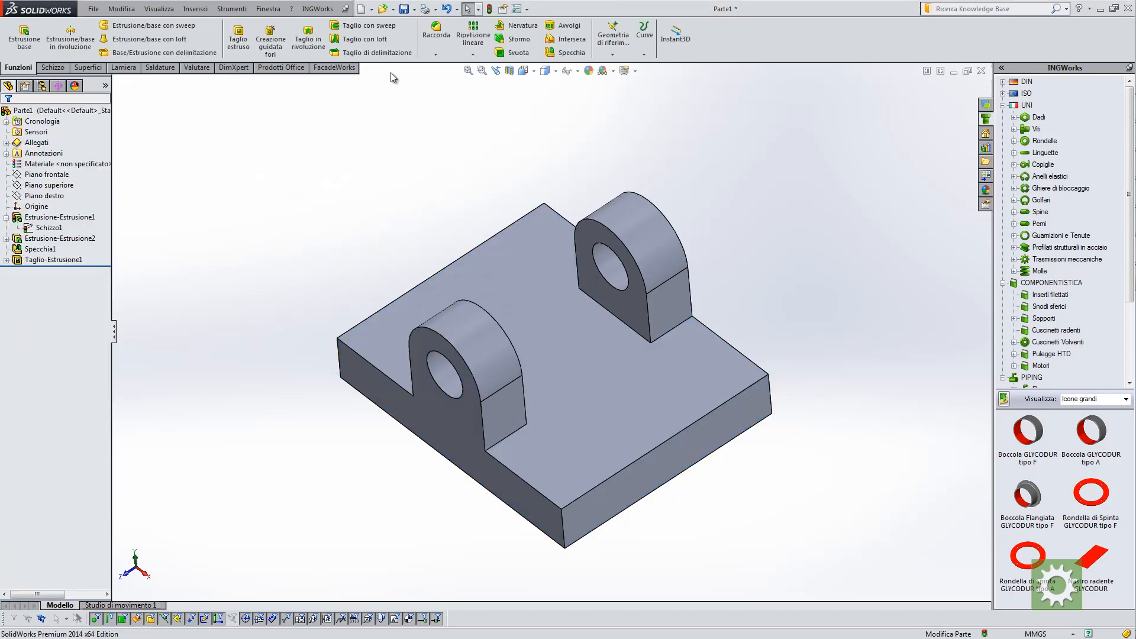
left_click(18, 219)
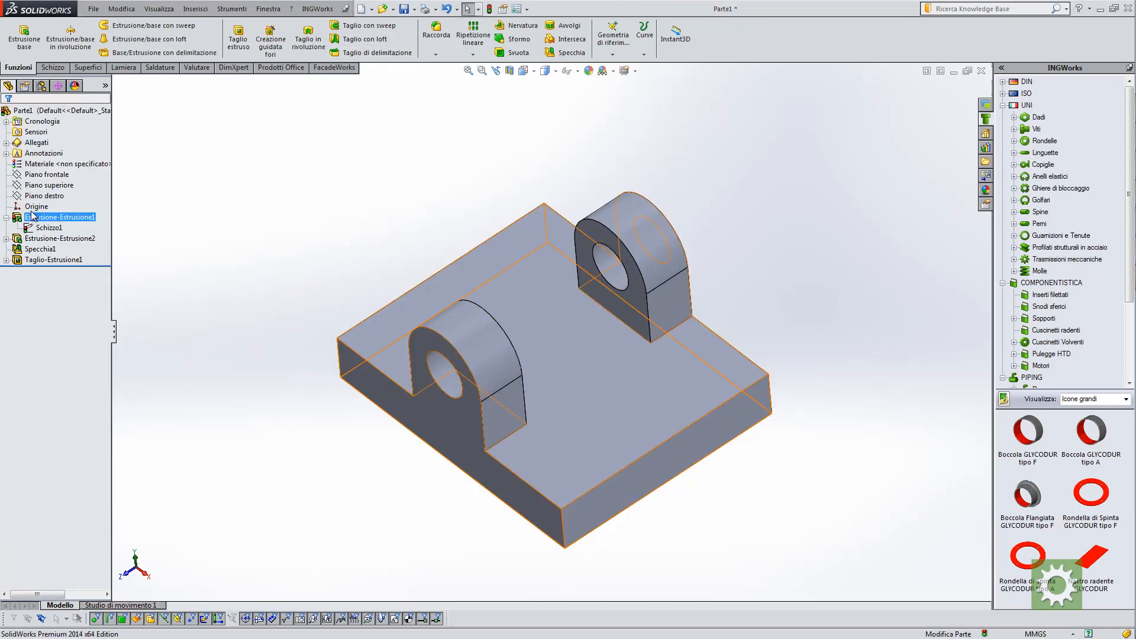
middle_click_drag(376, 243, 459, 104)
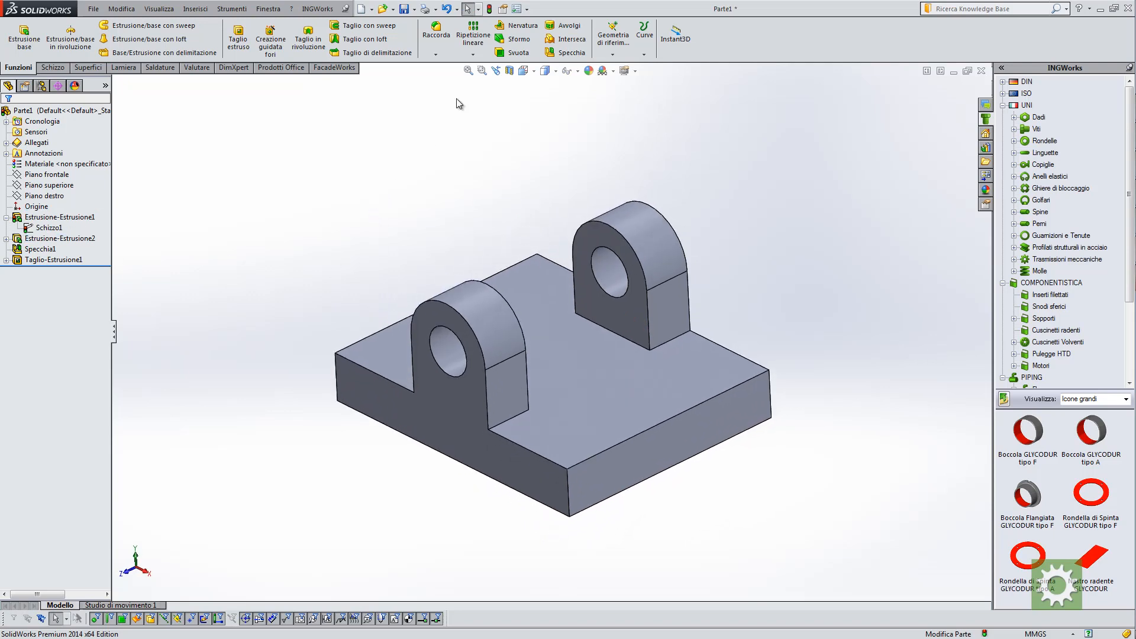
left_click(488, 9)
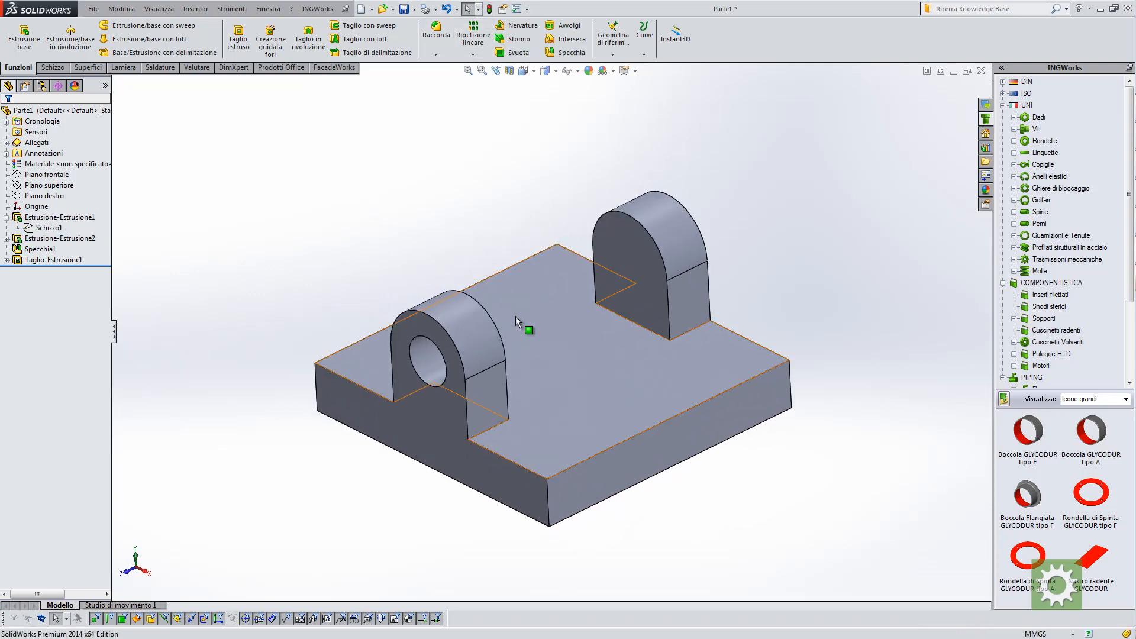
Edit the hole's extruded cut, changing its end condition from blind to Passante (Through All)
mouse_move(521, 322)
middle_mouse_down()
mouse_move(528, 302)
mouse_move(522, 323)
middle_mouse_up()
left_click(435, 361)
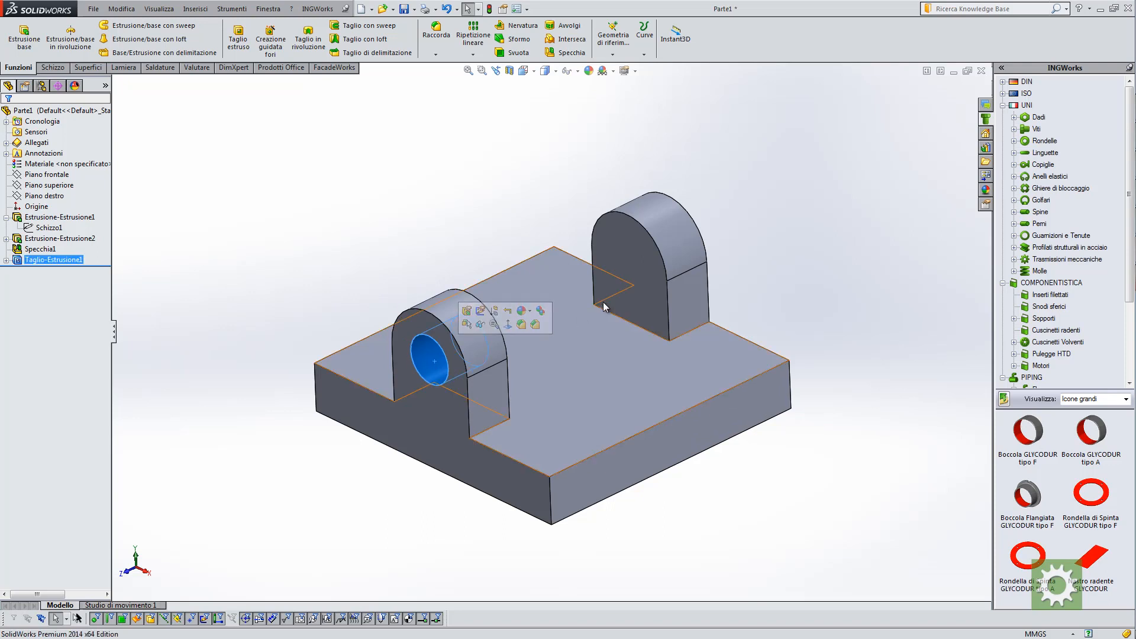
left_click(625, 278)
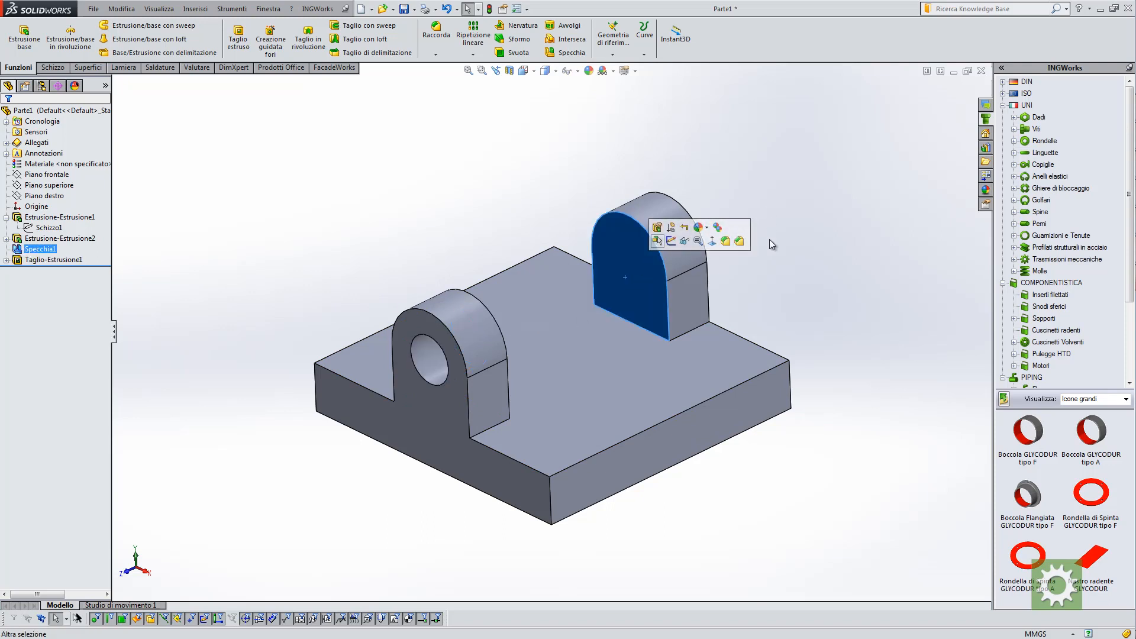
left_click(799, 288)
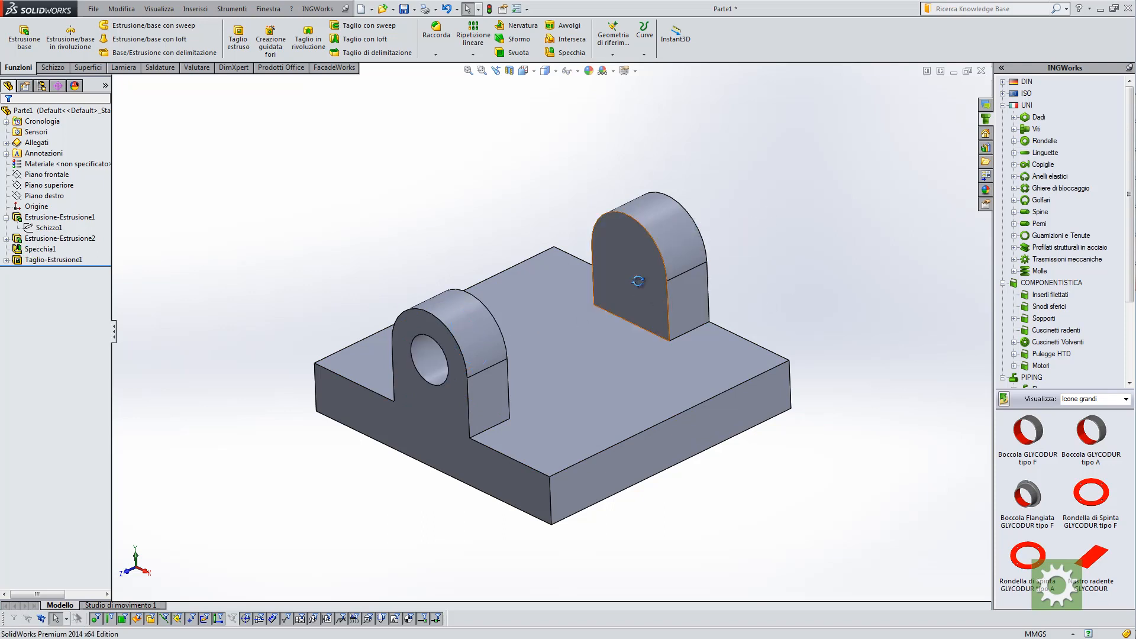
middle_click_drag(639, 281, 641, 269)
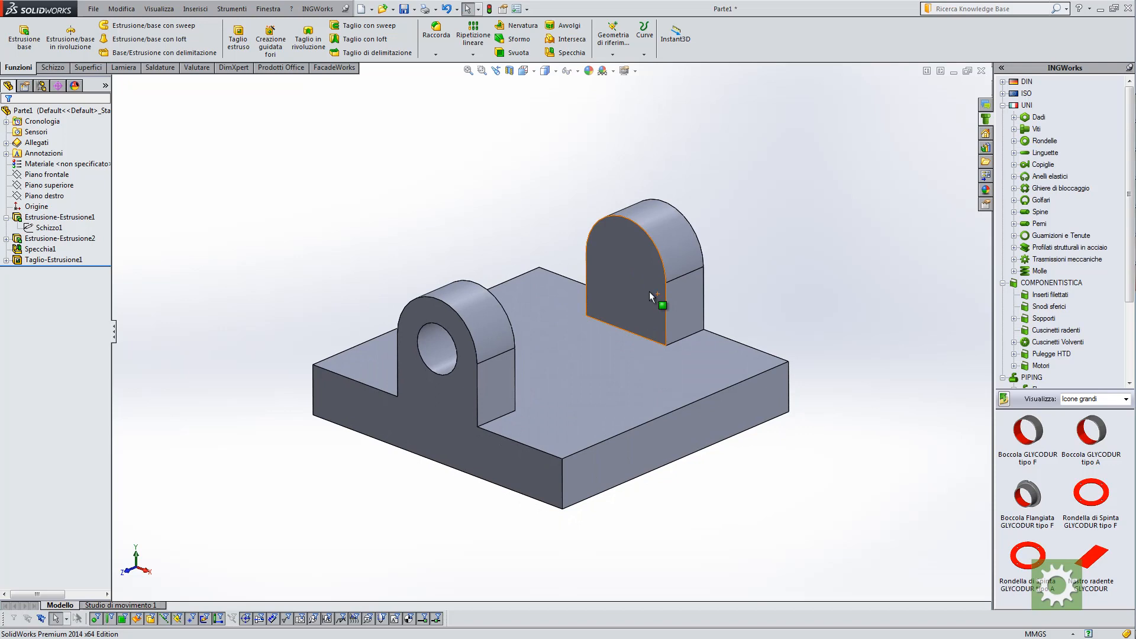
left_click(53, 260)
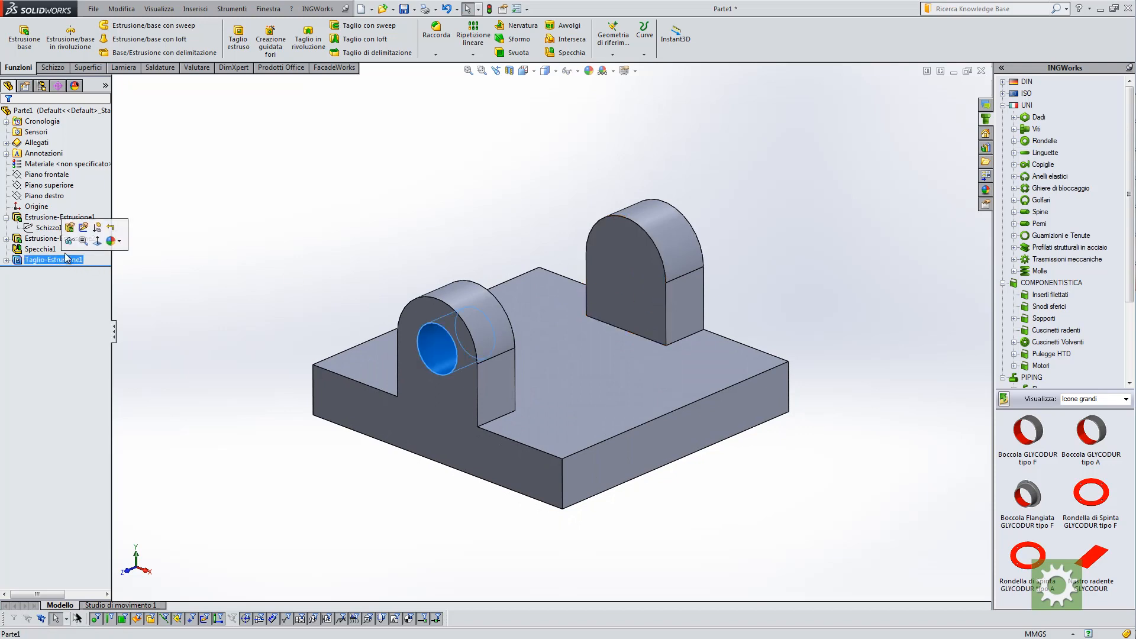
left_click(69, 229)
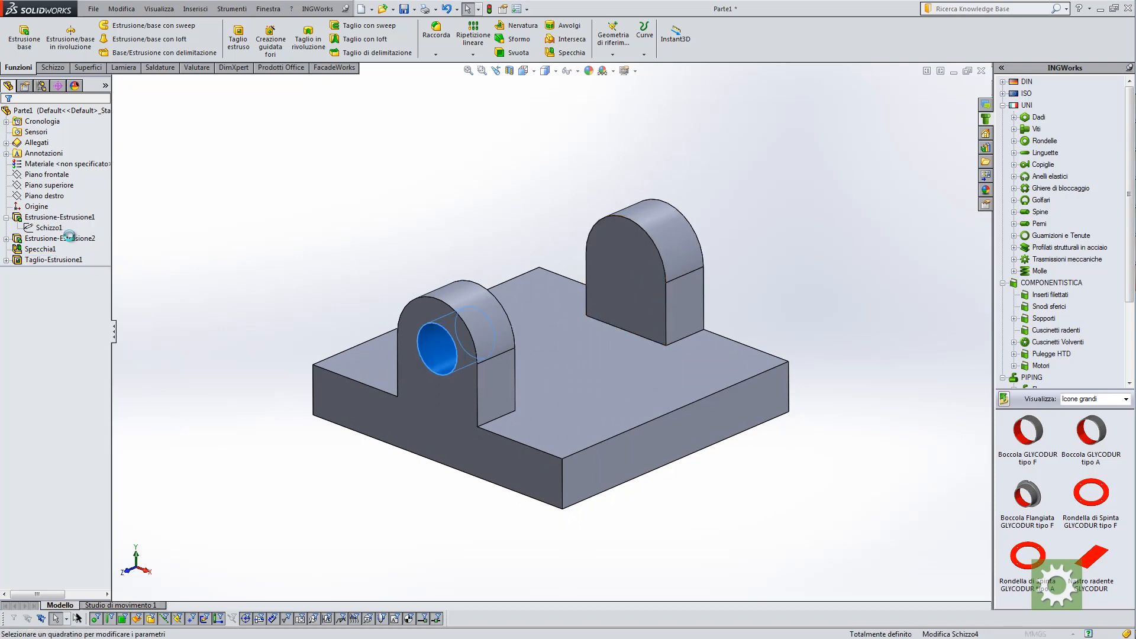
left_click(51, 186)
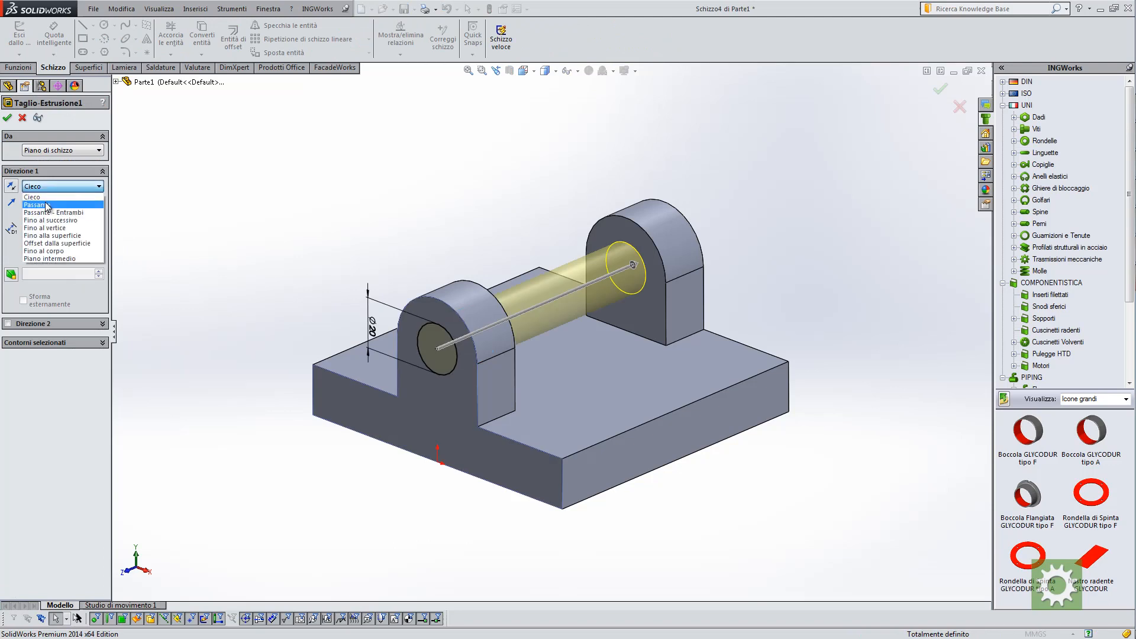
left_click(47, 205)
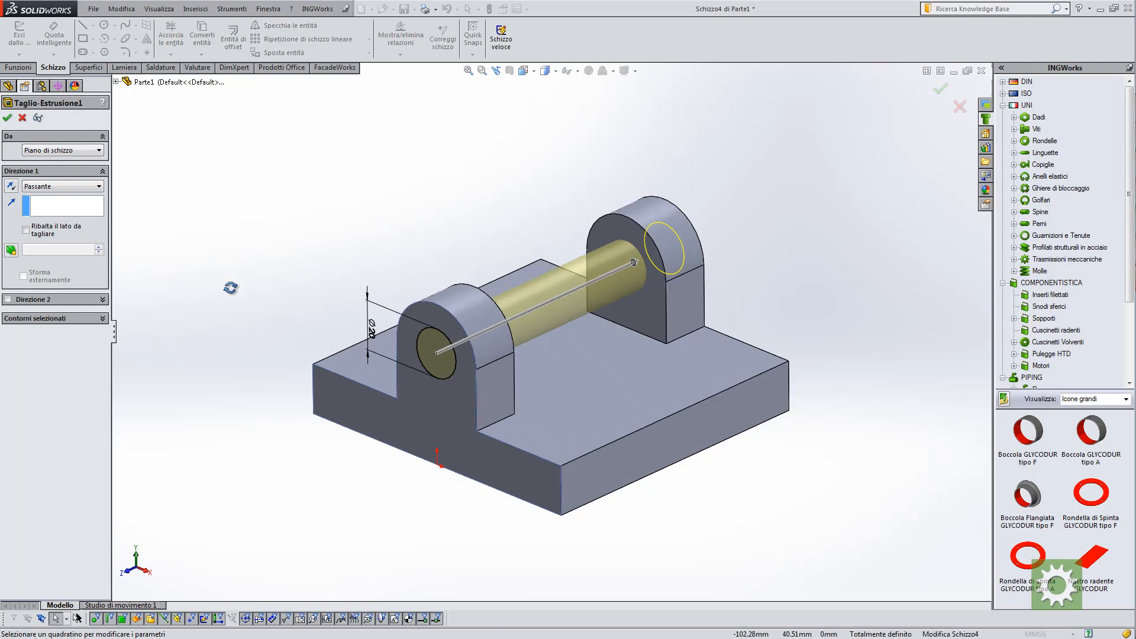
left_click(7, 119)
Set the base block's length along the hole axis to 150 mm and rebuild the part
middle_click_drag(263, 218, 619, 323)
left_click(551, 386)
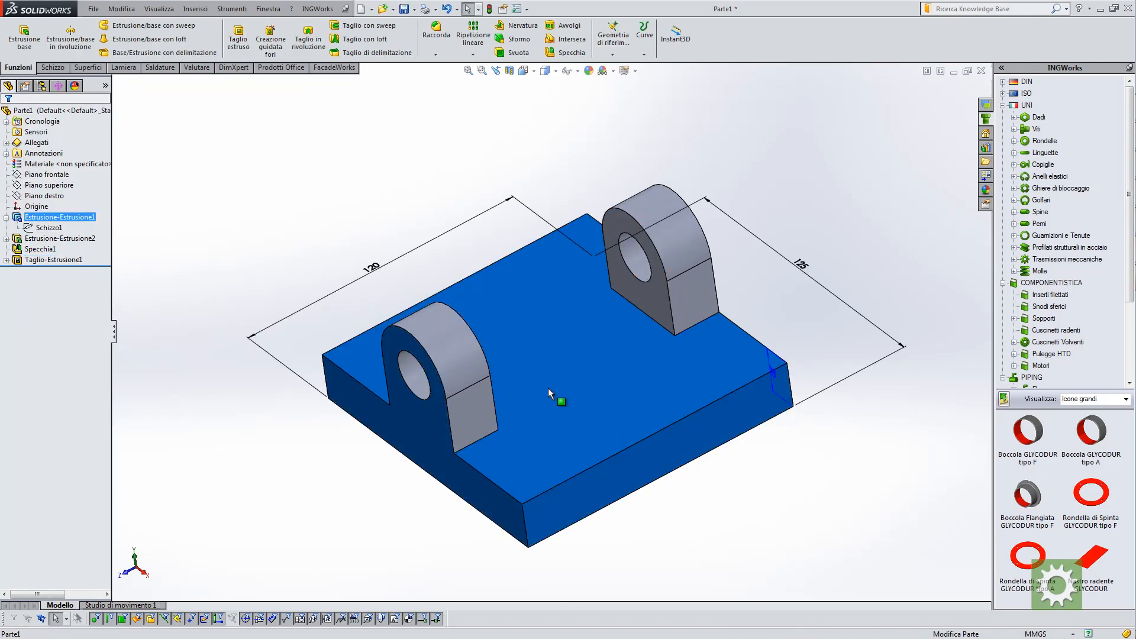
middle_click_drag(518, 318, 449, 282)
double_click(351, 238)
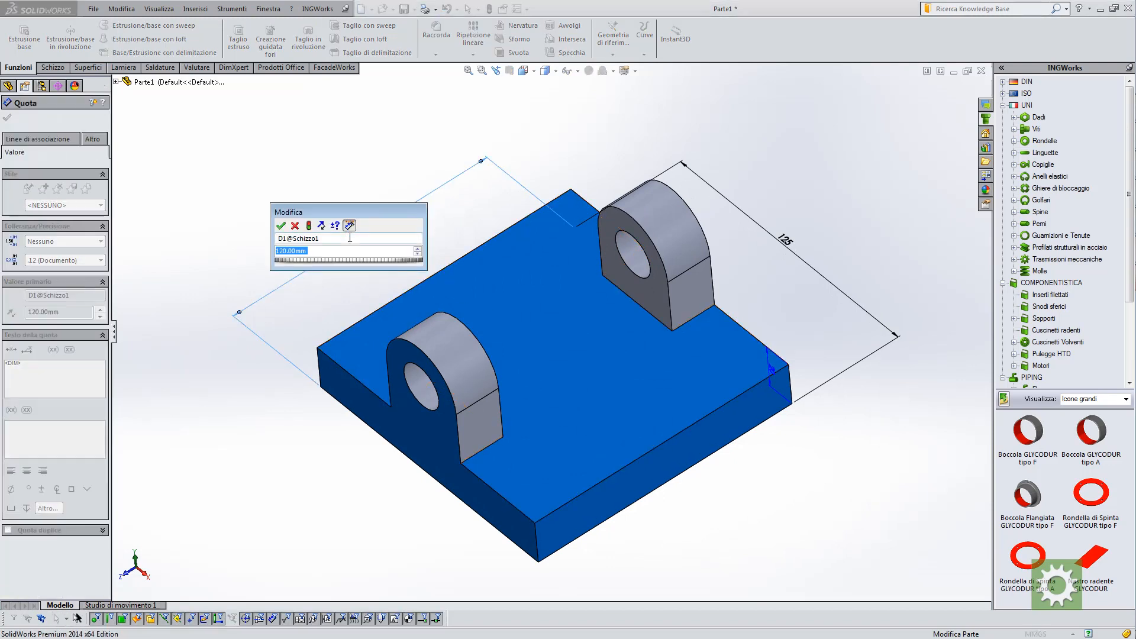
type("150")
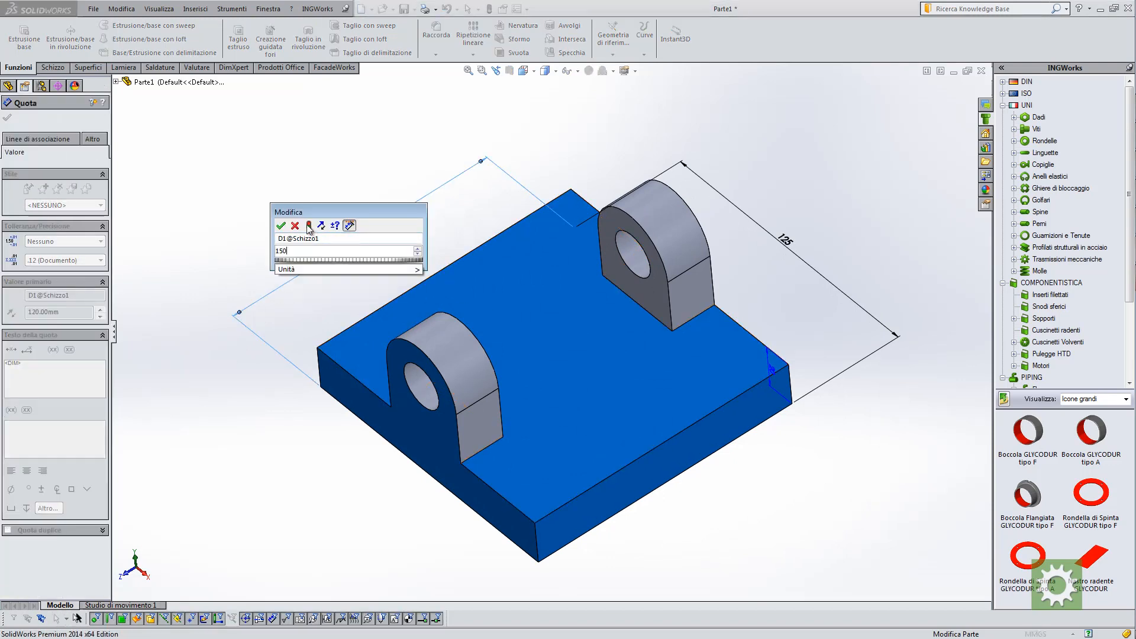
left_click(309, 226)
left_click(281, 227)
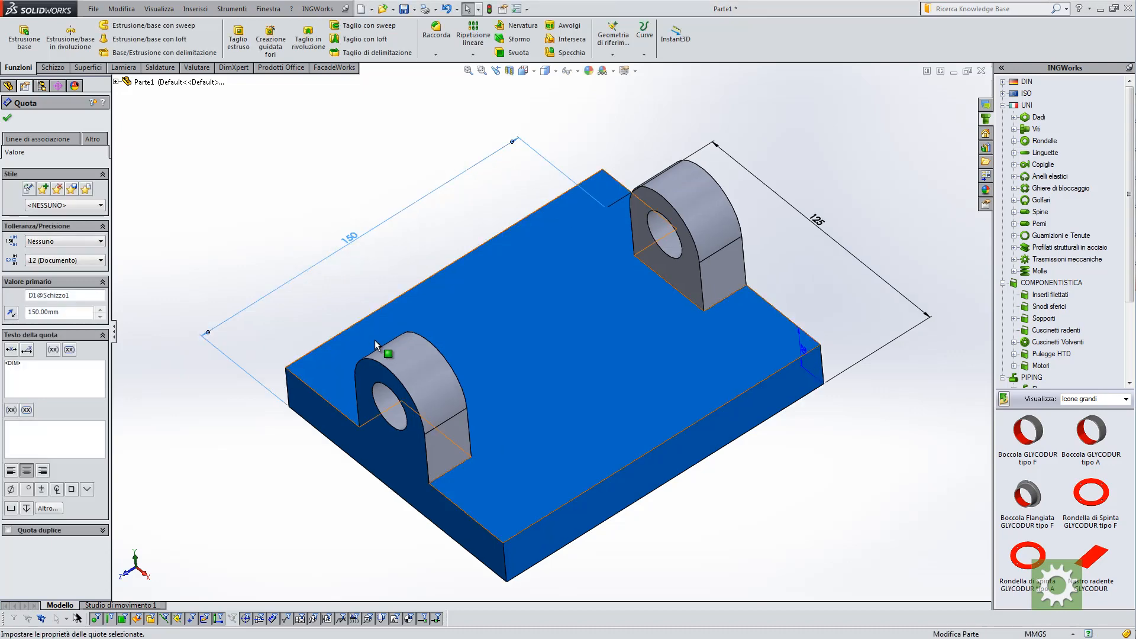
middle_click_drag(380, 345, 367, 325)
left_click(358, 280)
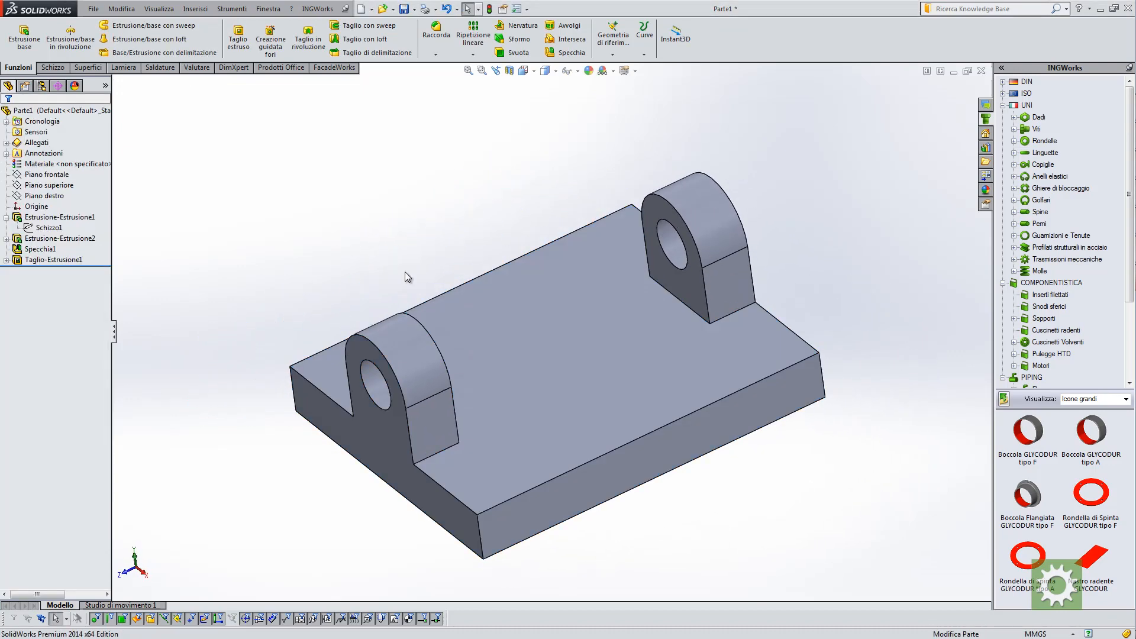
Set the base block's length along the hole axis to 100 mm
left_click(485, 338)
left_click(383, 270)
double_click(383, 269)
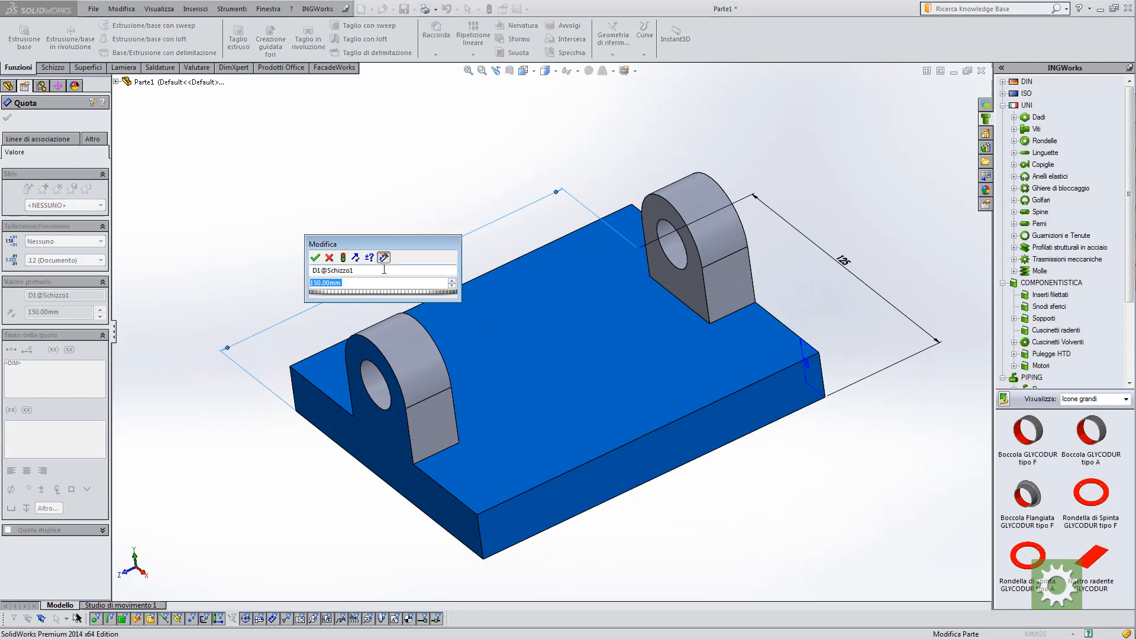
type("120")
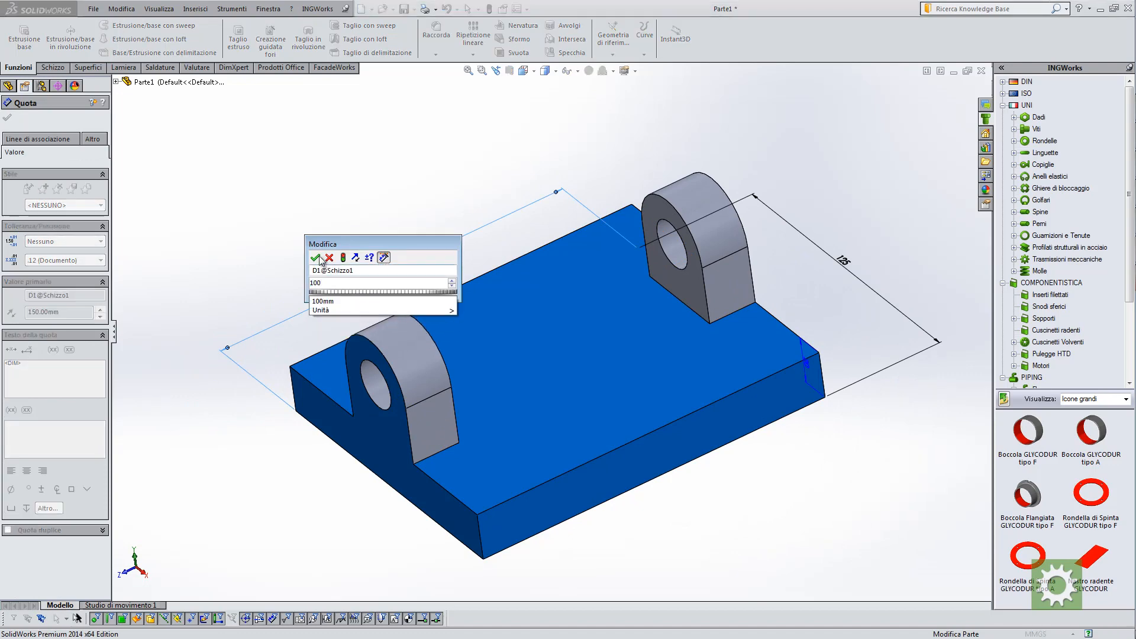
left_click(317, 260)
left_click(326, 226)
middle_click_drag(325, 226, 420, 264)
scroll(532, 316, "down", 3)
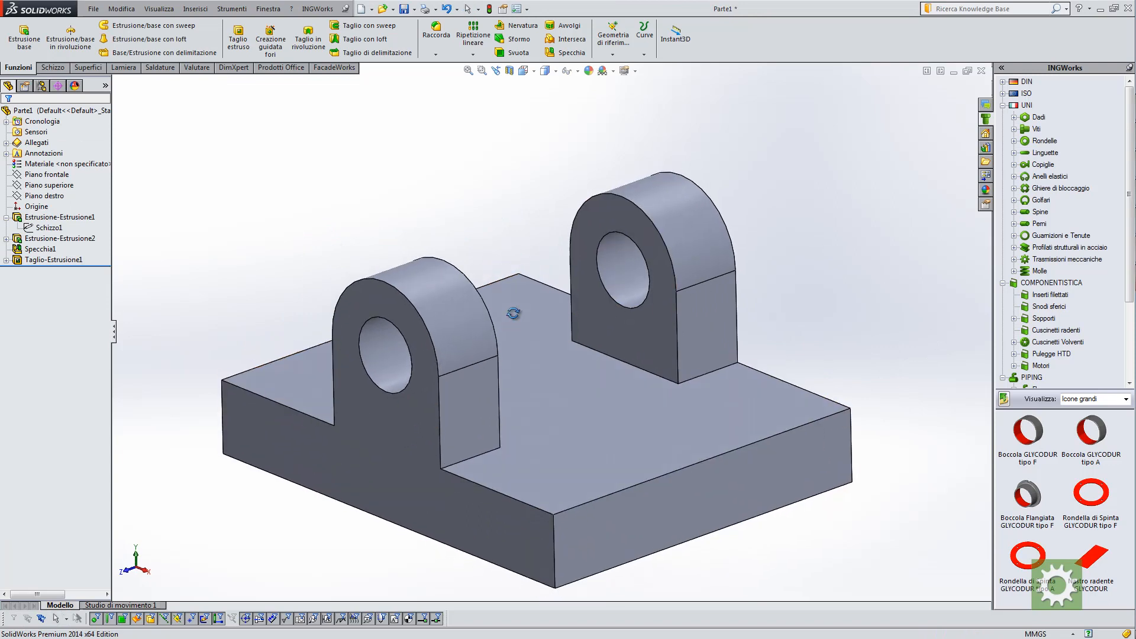
middle_click_drag(513, 326, 515, 293, "ctrl")
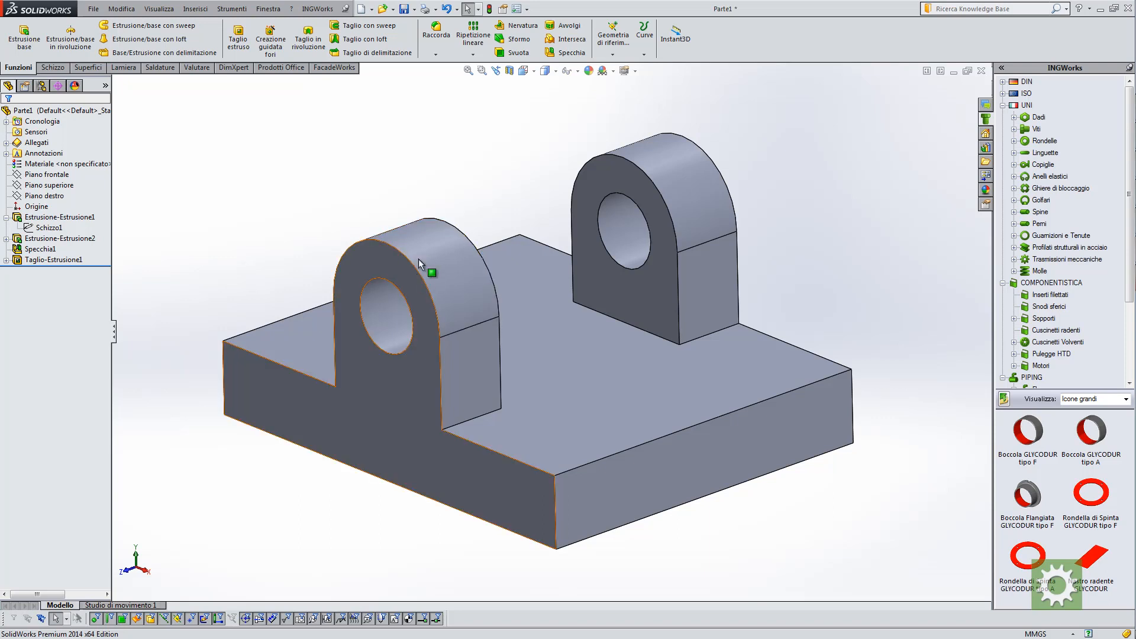
middle_click_drag(432, 261, 415, 208)
key("Escape")
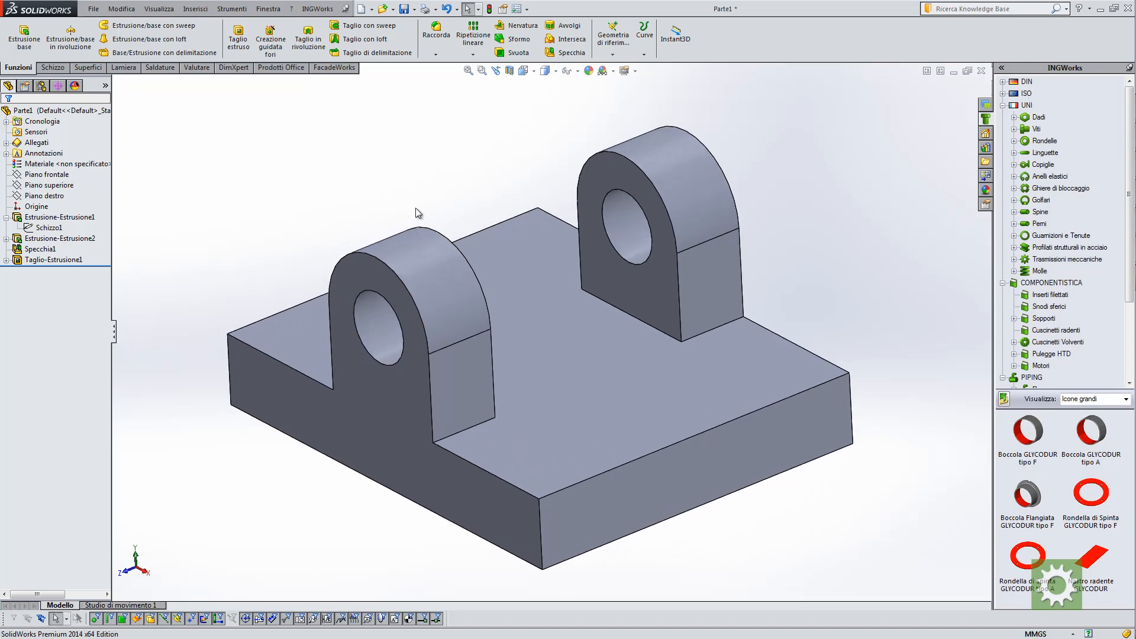